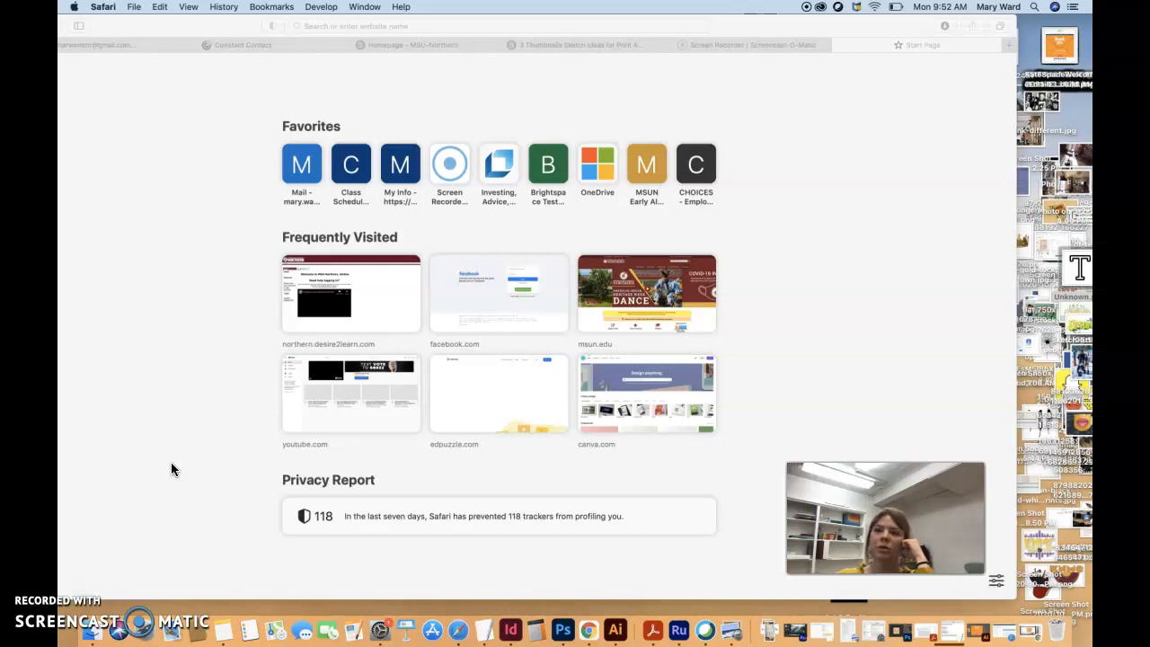
# - Go to canva.com and open the existing "glow" ski flyer from the recent designs
pyautogui.click(409, 26)
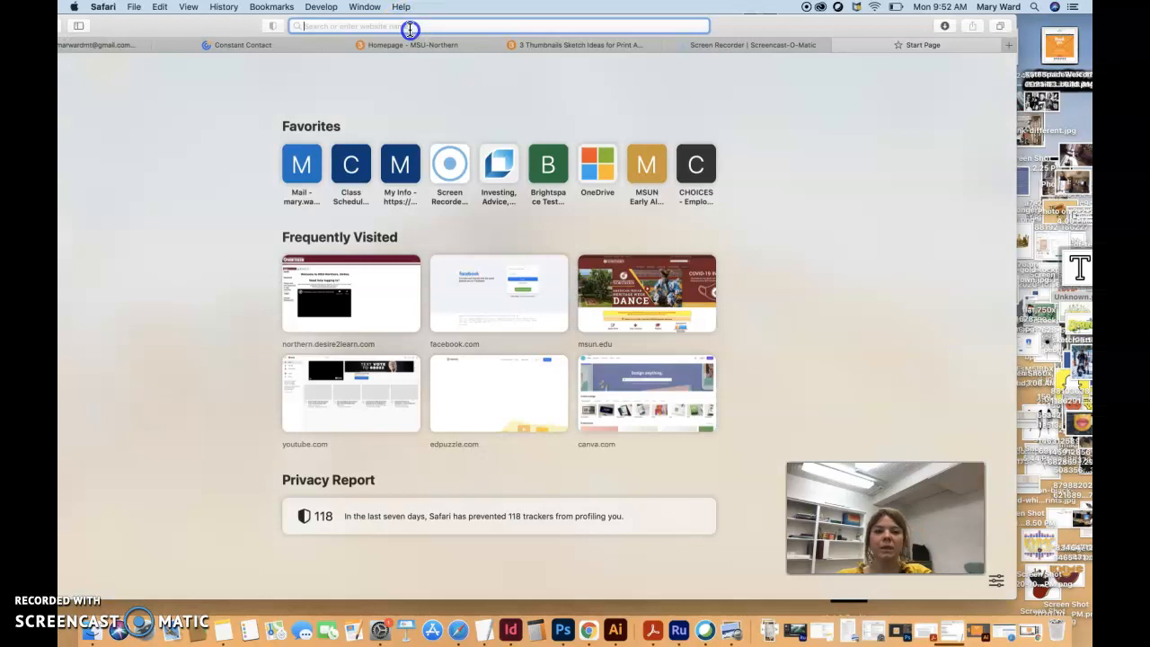
pyautogui.write('canva.com')
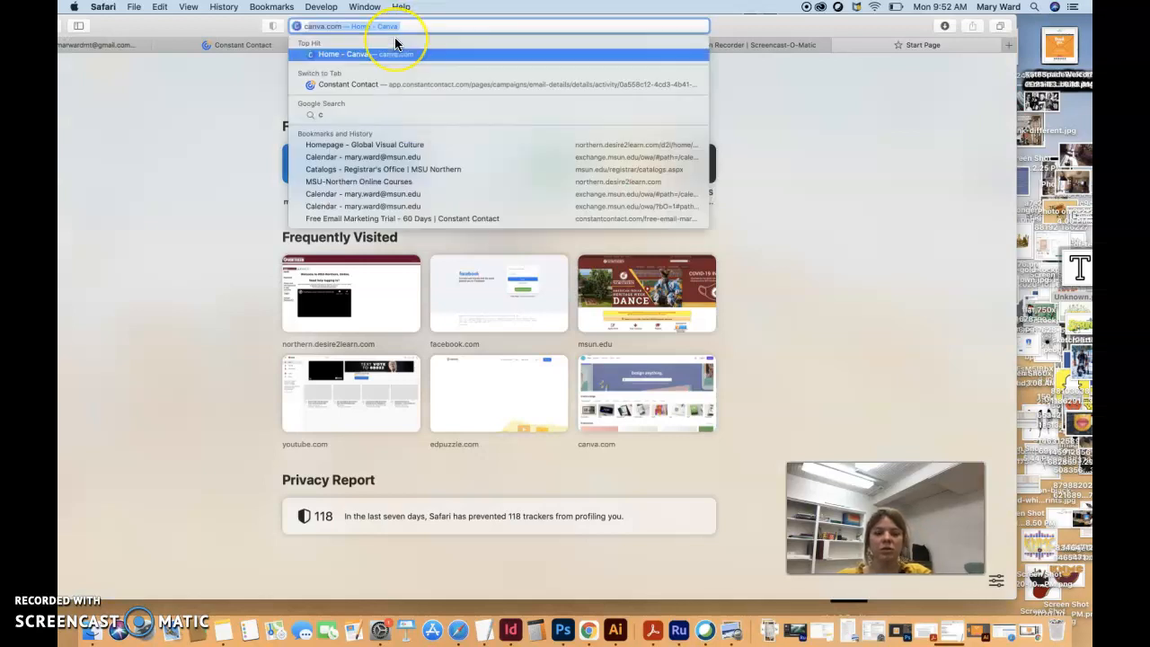
pyautogui.press('Return')
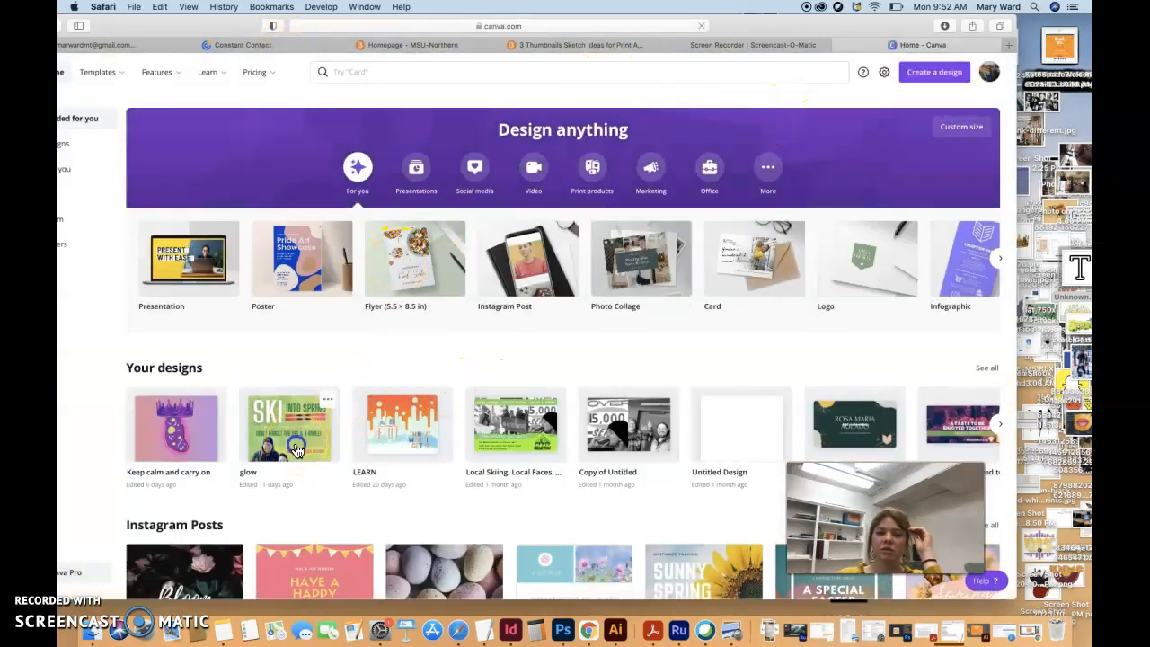
pyautogui.click(296, 443)
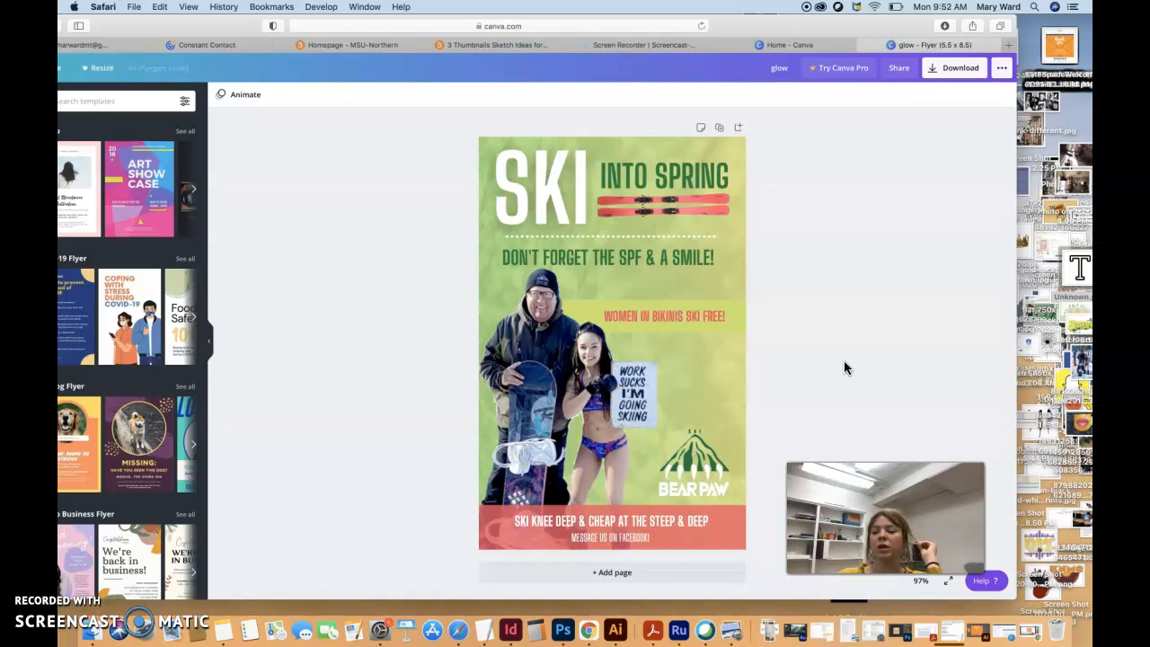
# - Examine the flyer's matching red elements: the "Women in bikinis ski free!" line, the bottom banner and the skis
pyautogui.click(702, 320)
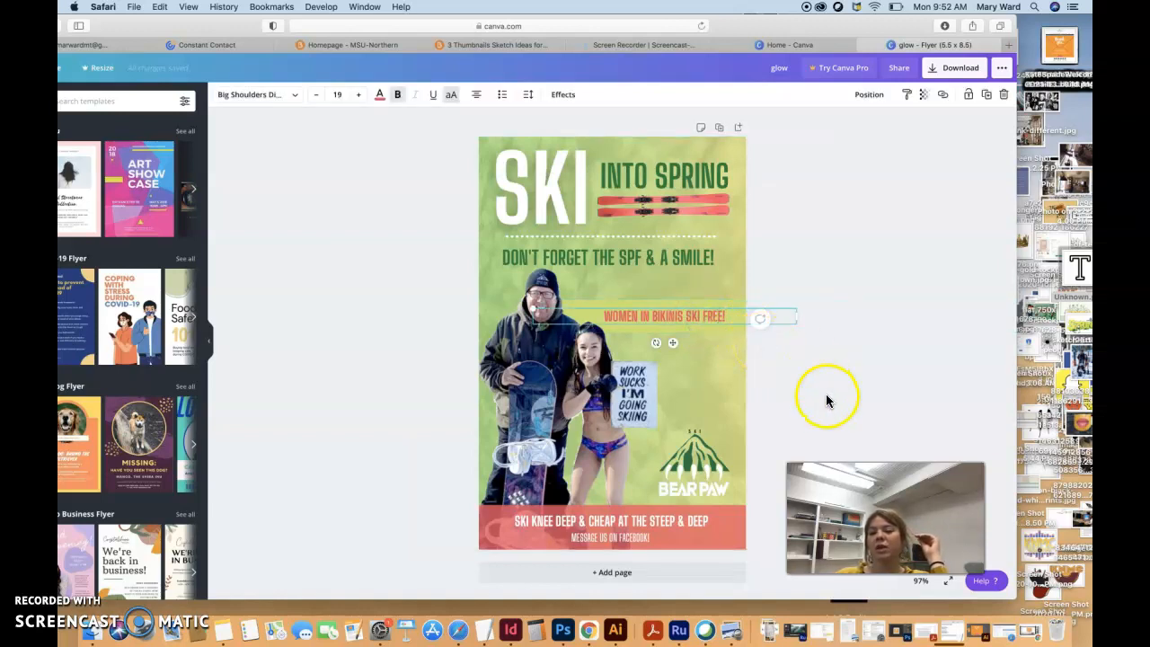
pyautogui.click(877, 390)
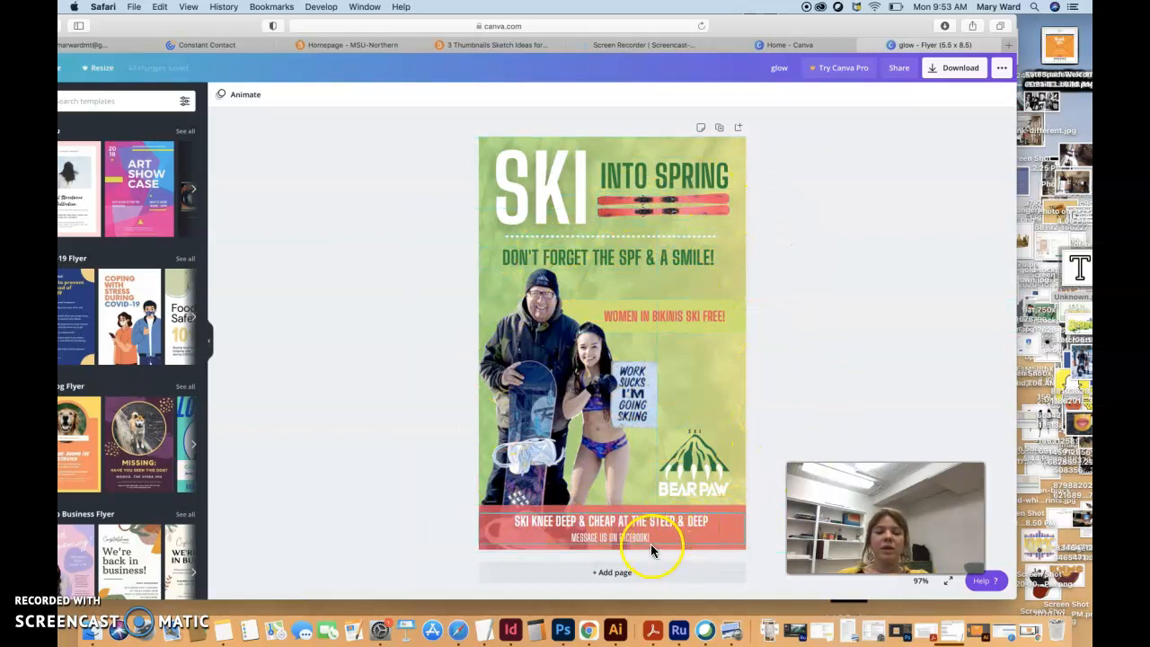
pyautogui.click(568, 505)
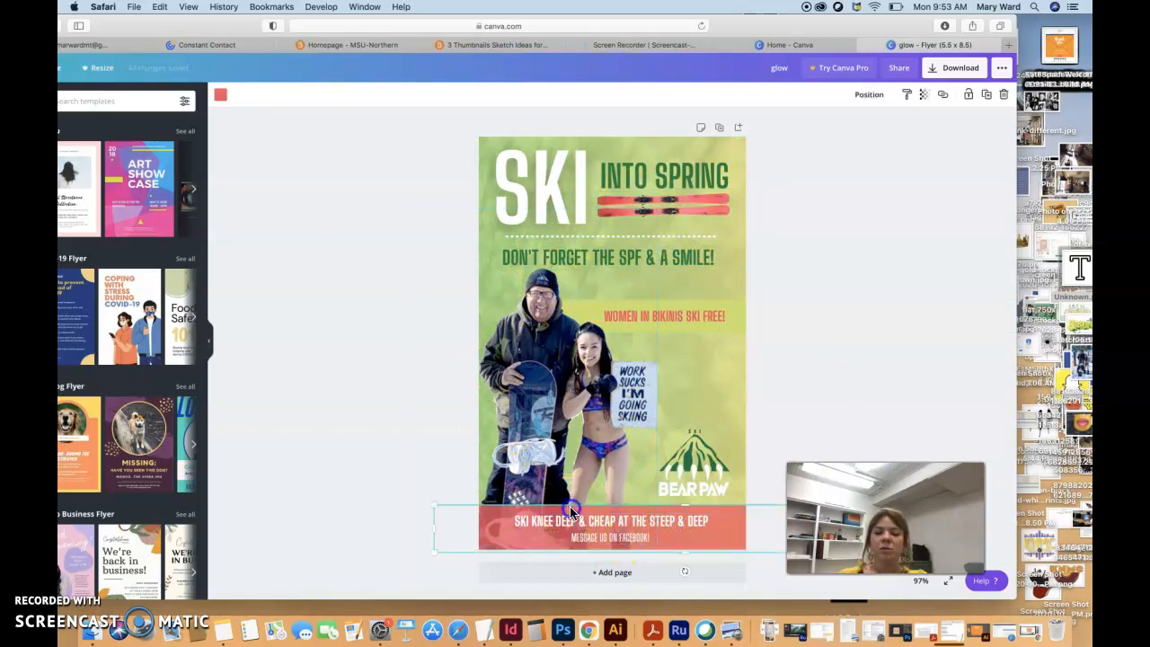
pyautogui.click(669, 212)
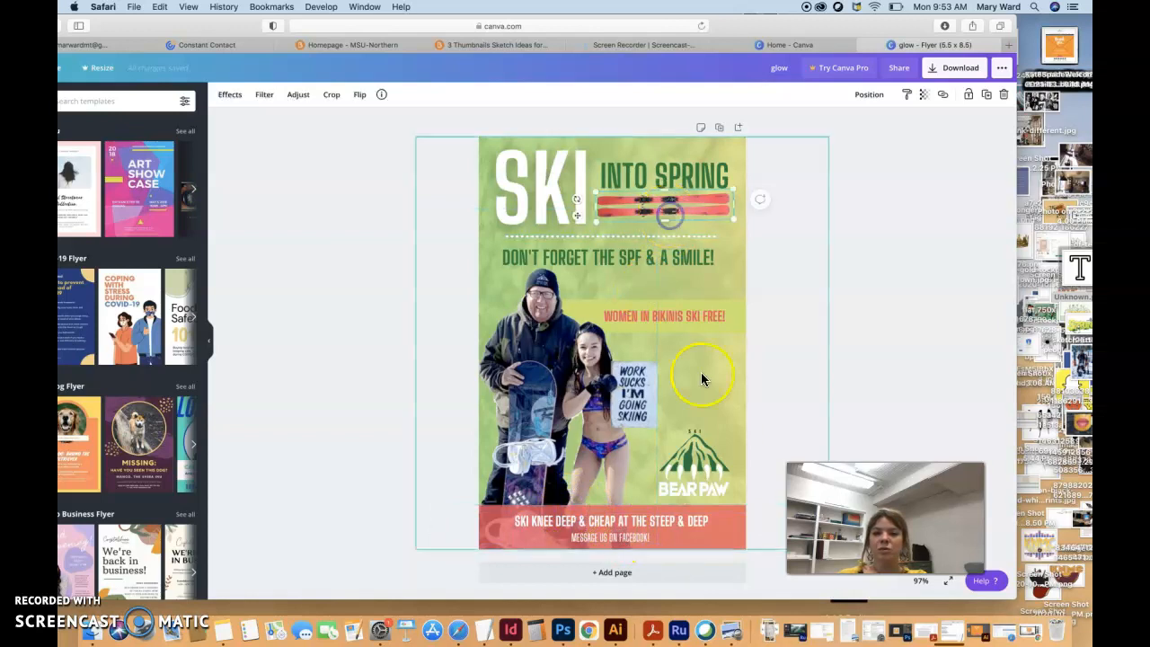
pyautogui.click(736, 507)
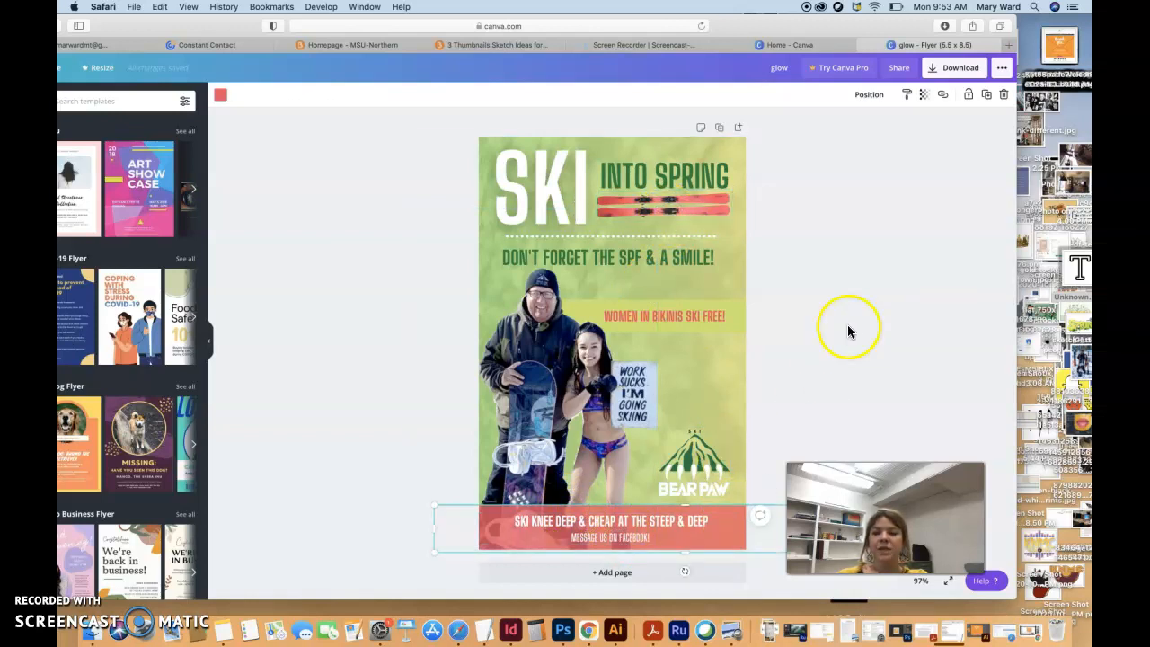
pyautogui.click(641, 317)
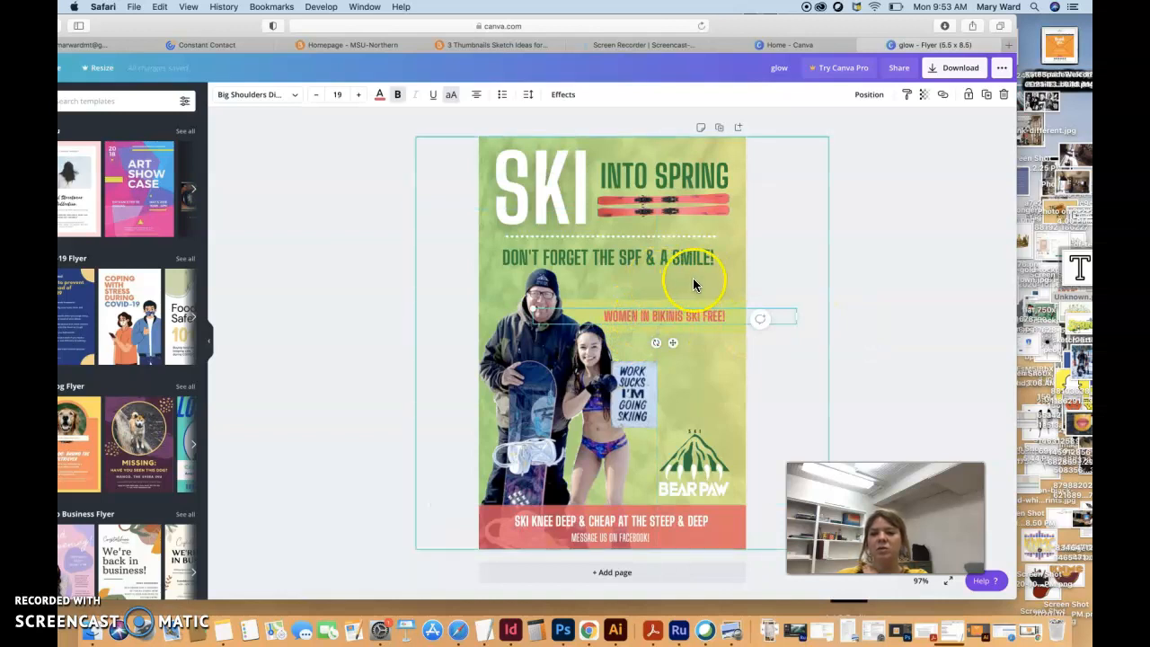
pyautogui.click(699, 508)
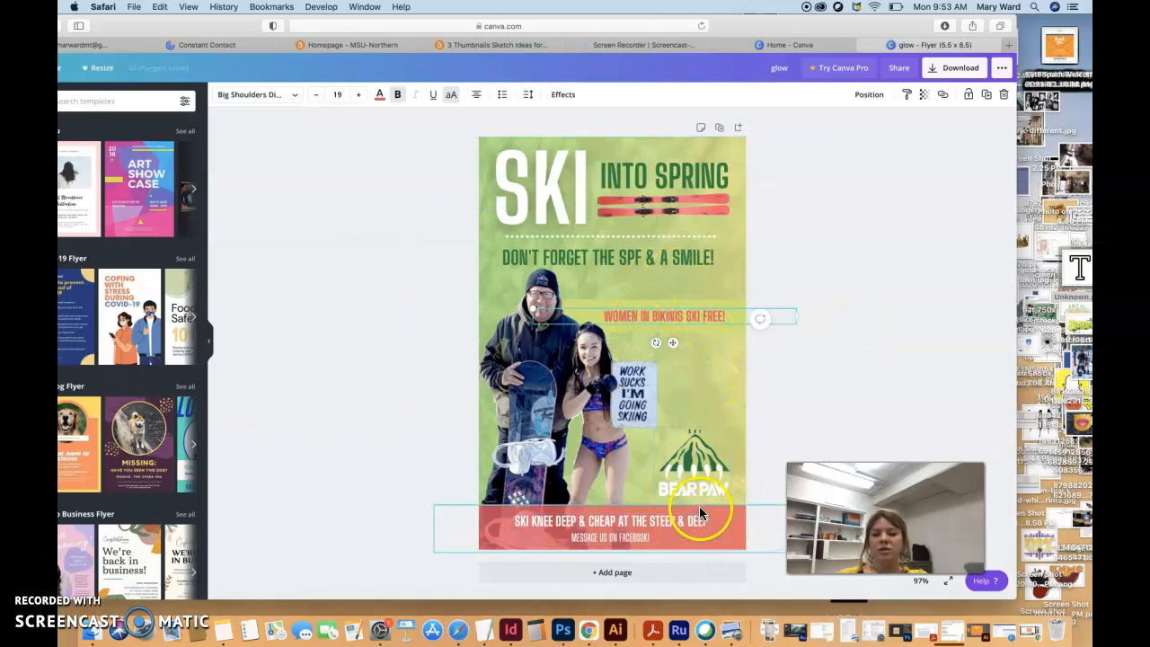
pyautogui.click(674, 207)
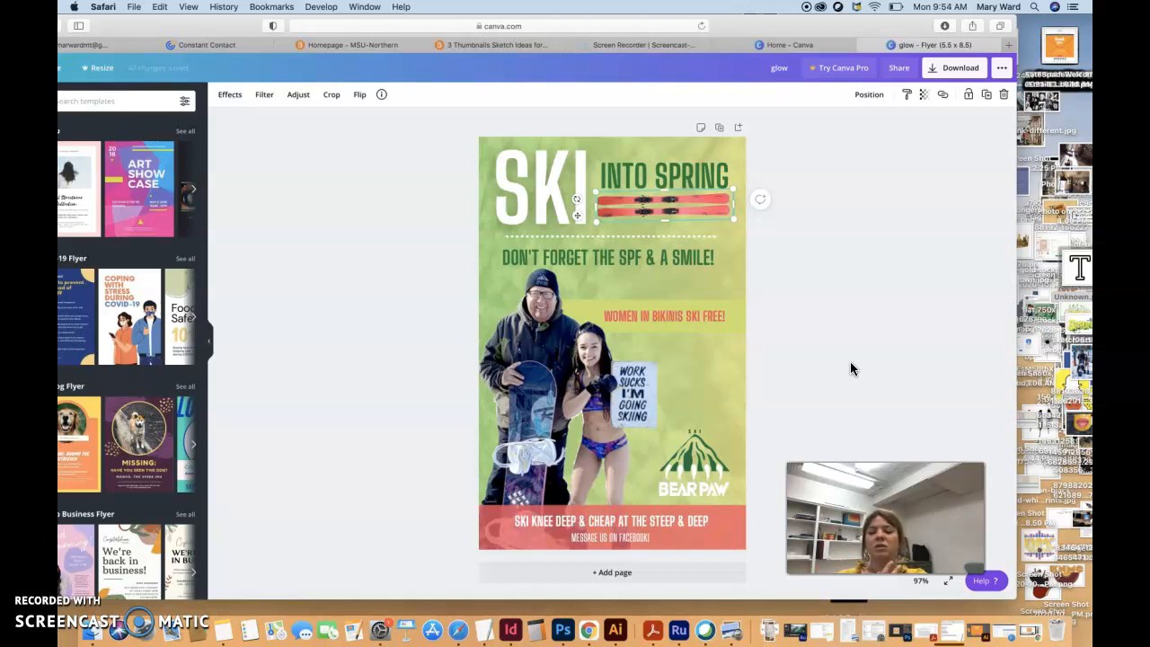
# - Inspect the two text lines in the flyer's bottom banner and the Bear Paw logo
pyautogui.click(616, 524)
pyautogui.doubleClick(616, 521)
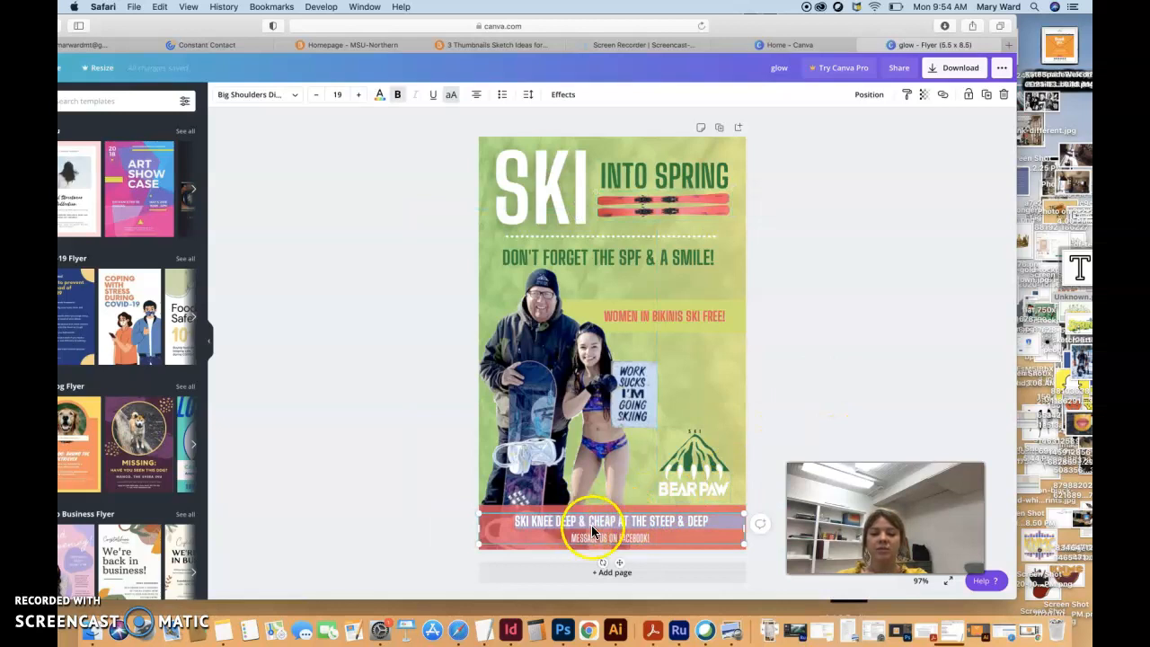
pyautogui.tripleClick(588, 536)
pyautogui.click(694, 467)
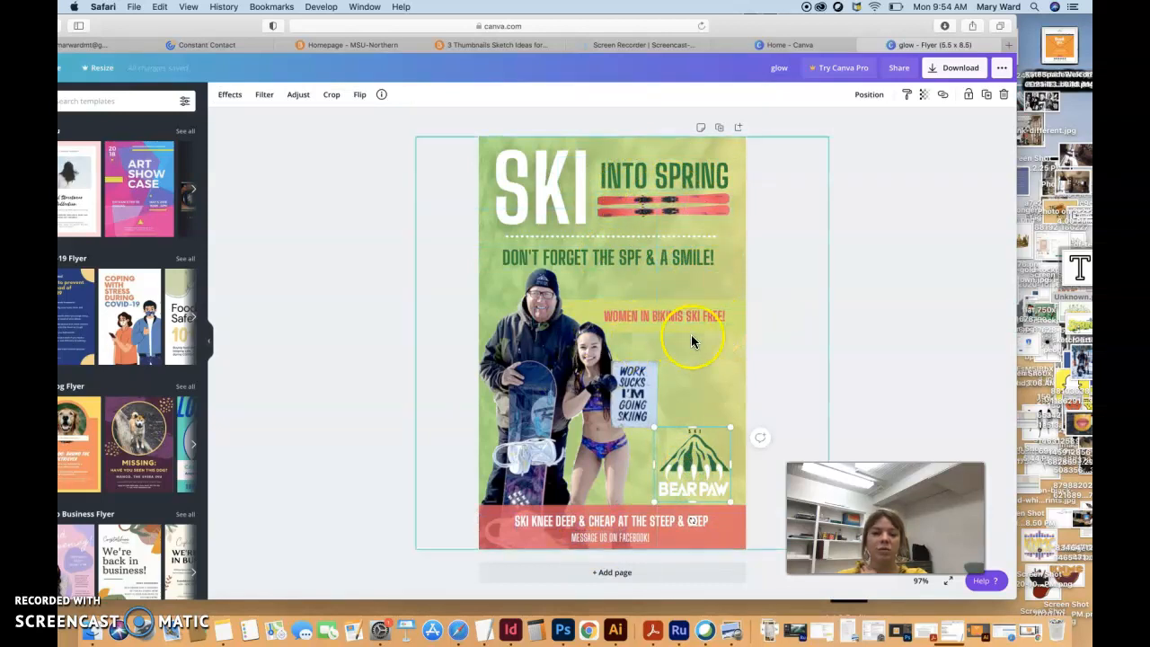
# - Inspect the flyer's cut-out photo of two people, comparing it with the red banner, skis and bikini line
pyautogui.click(539, 393)
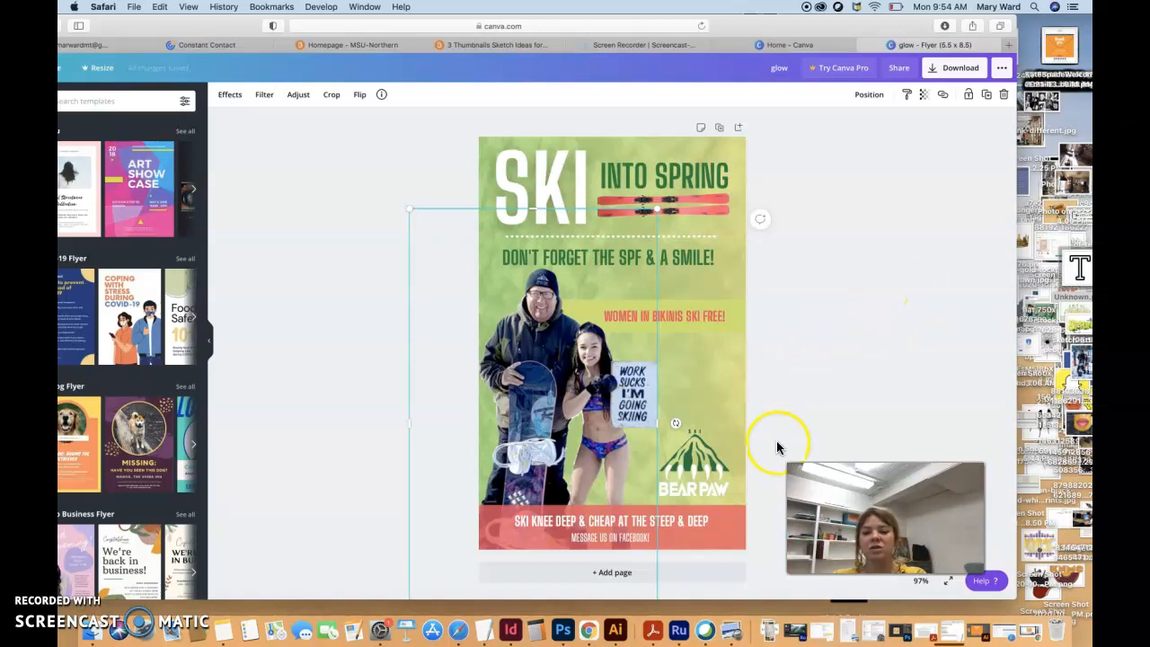
pyautogui.click(729, 512)
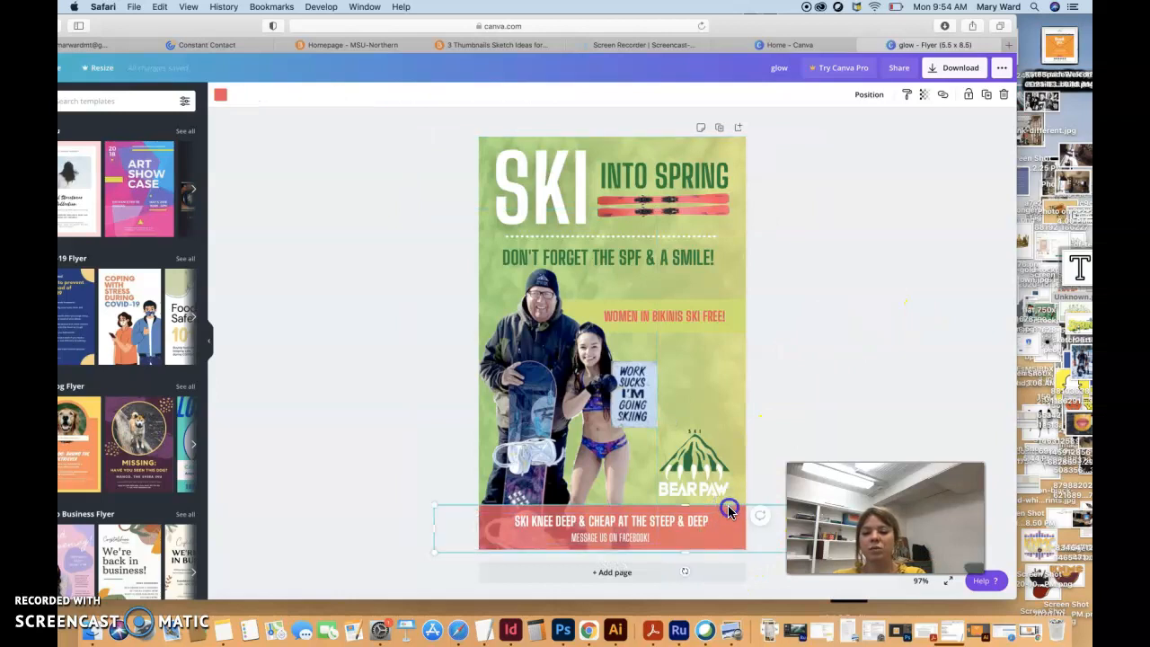
pyautogui.click(711, 205)
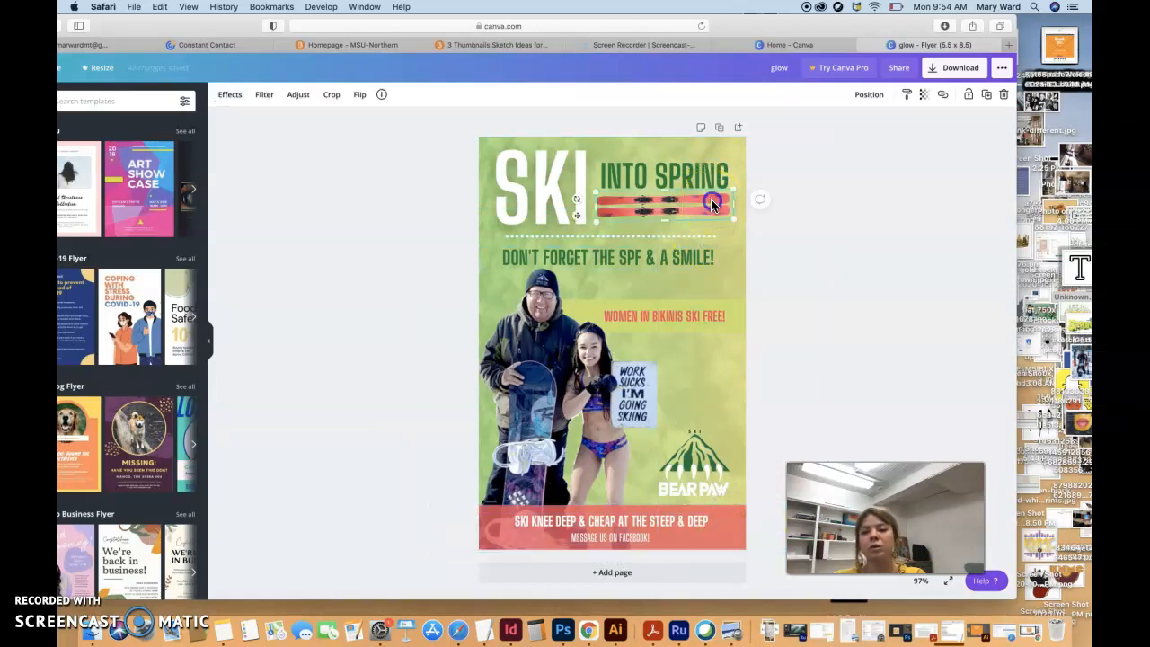
pyautogui.click(698, 314)
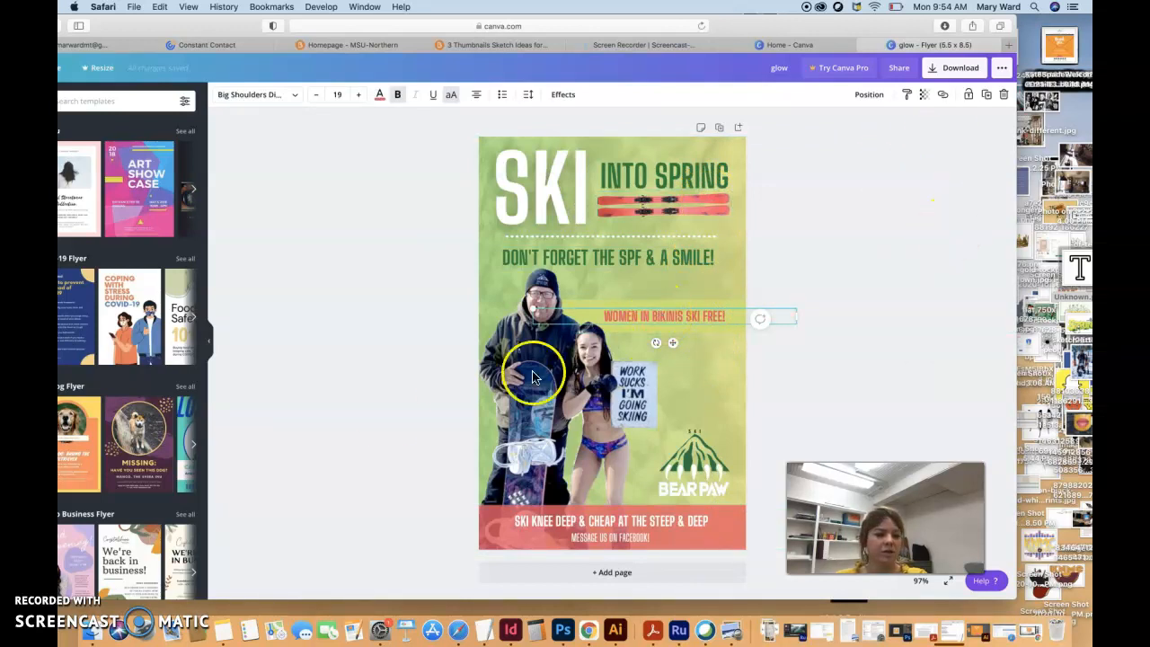
# - Search the web for "bannersnack" in a new tab and open the app.bannersnack.com result
pyautogui.click(1008, 45)
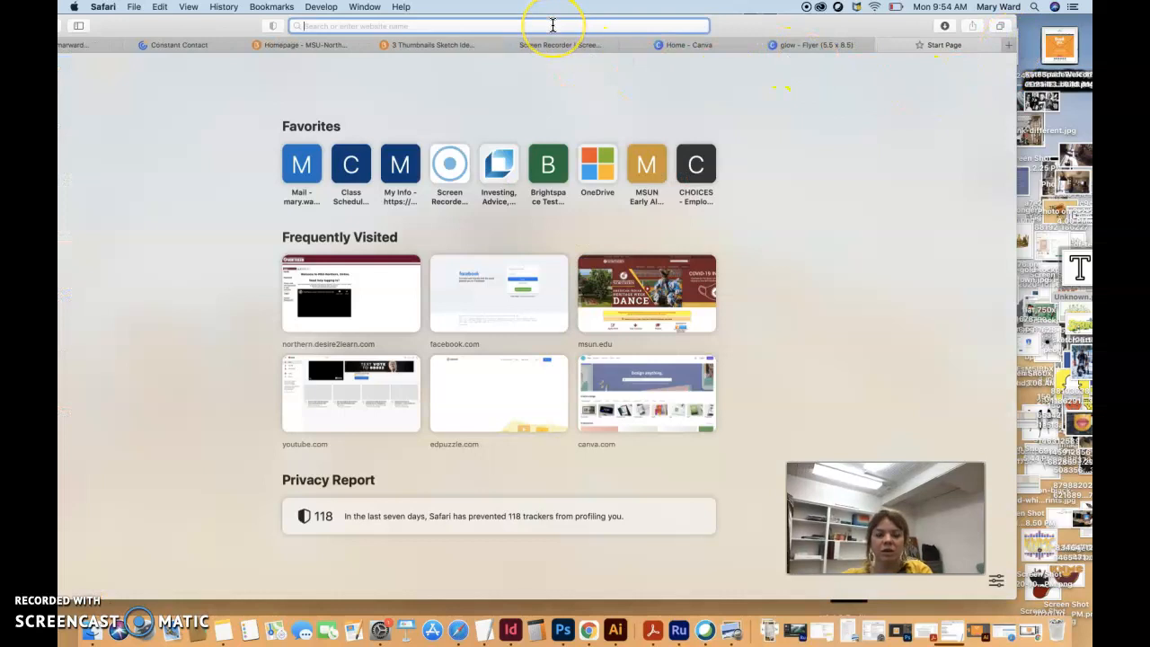
pyautogui.write('bannersnack.')
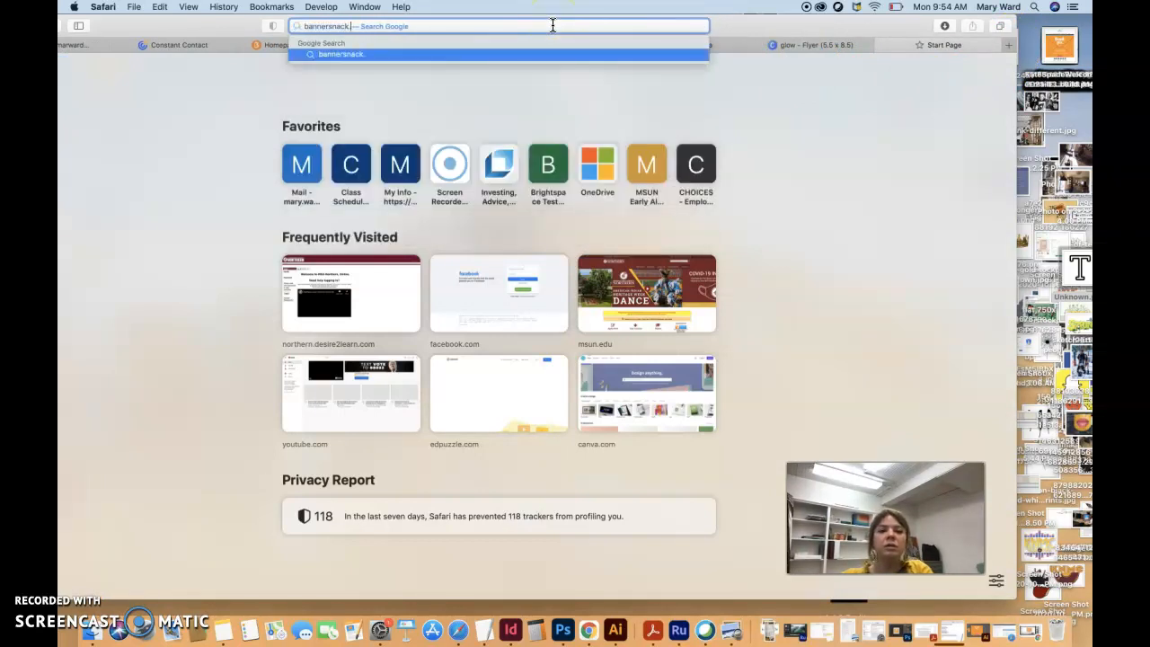
pyautogui.press('Return')
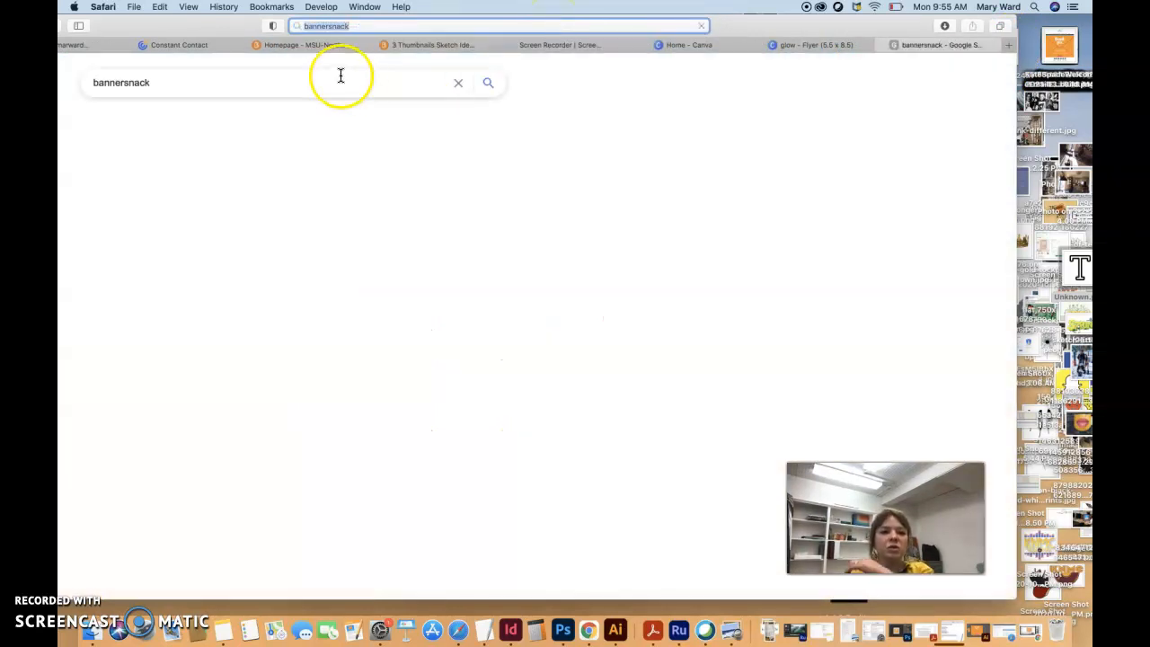
pyautogui.scroll(-5, 209, 289)
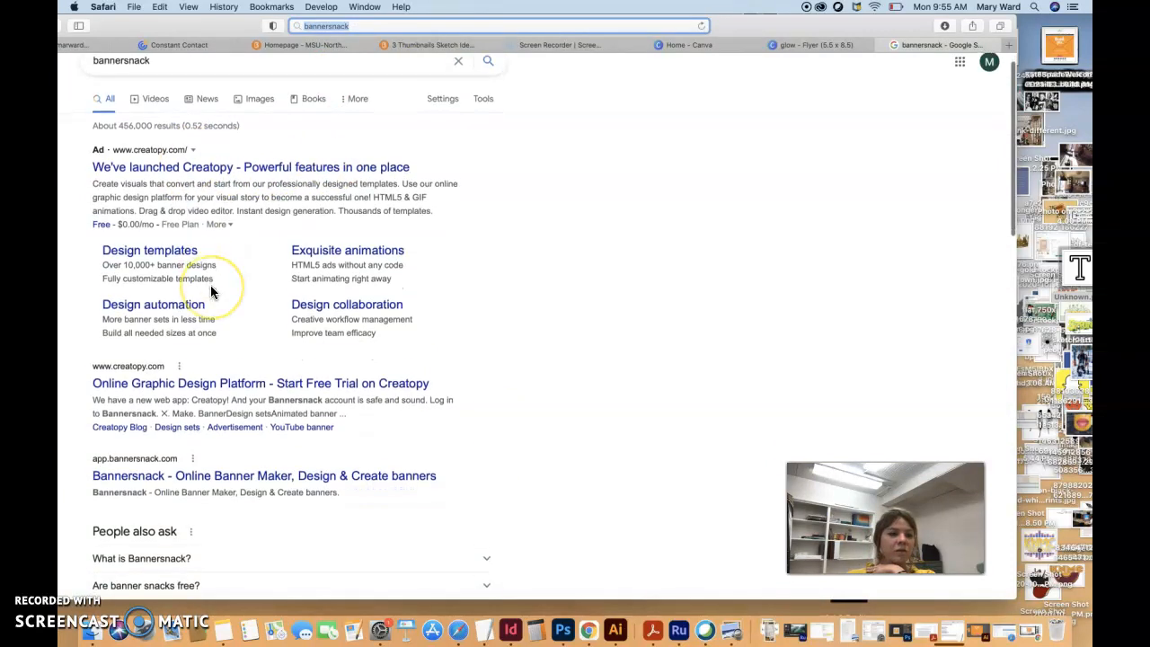
pyautogui.scroll(-2, 210, 292)
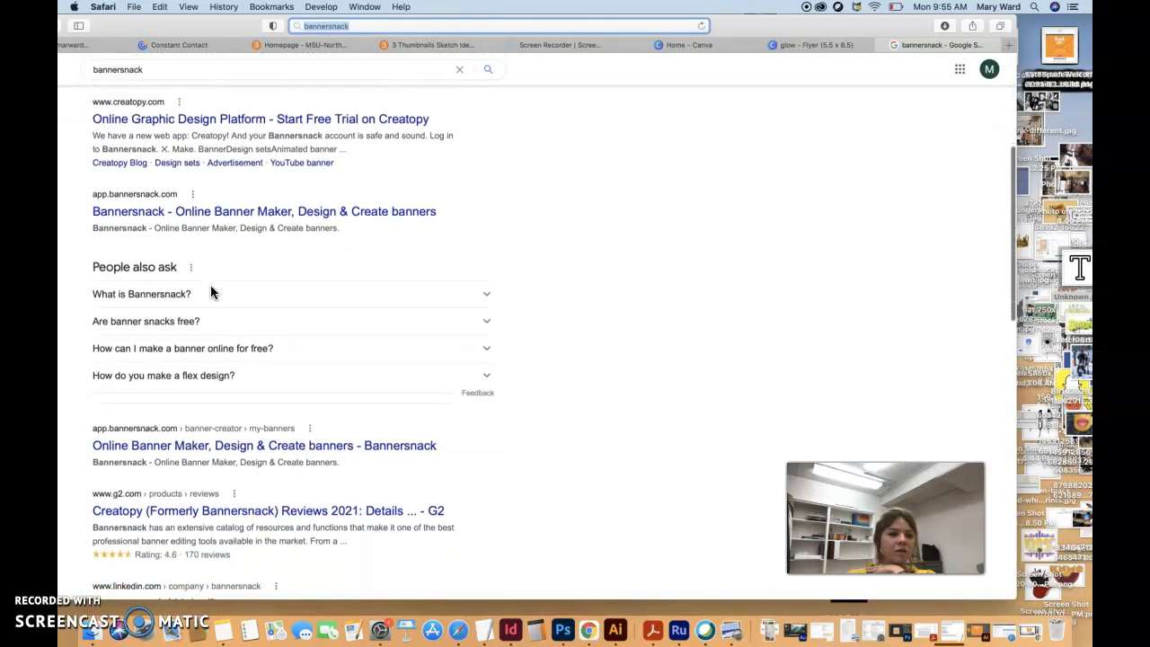
pyautogui.click(230, 203)
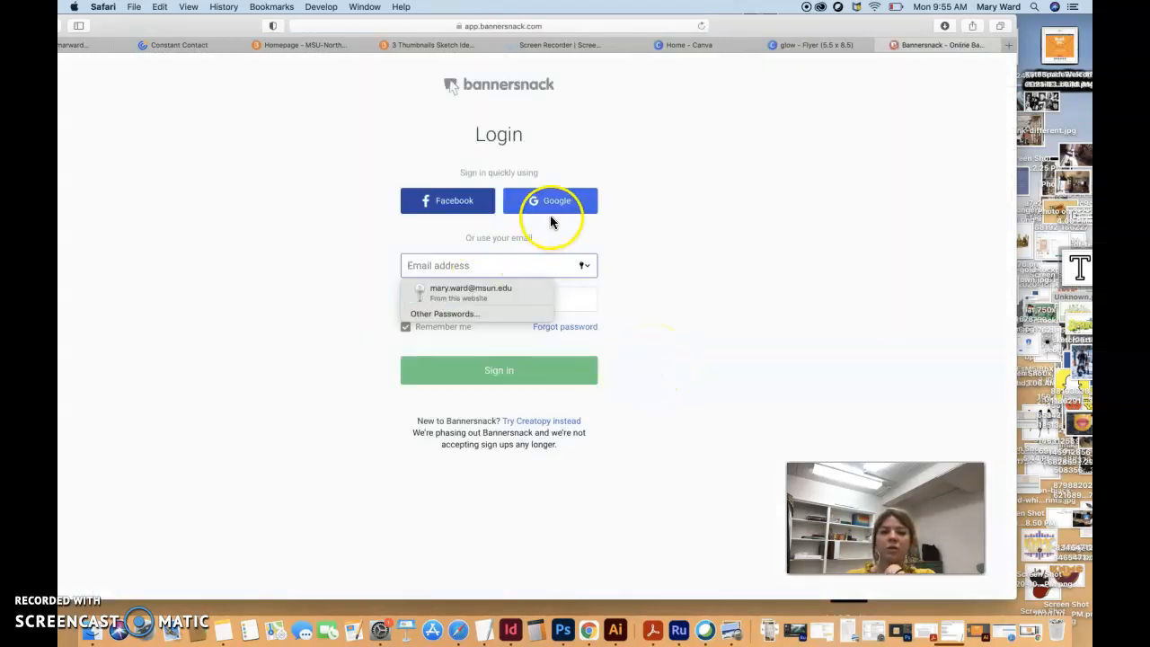
# - Sign in to Bannersnack with Facebook and start a new single design, dismissing the Creatopy announcement
pyautogui.click(449, 207)
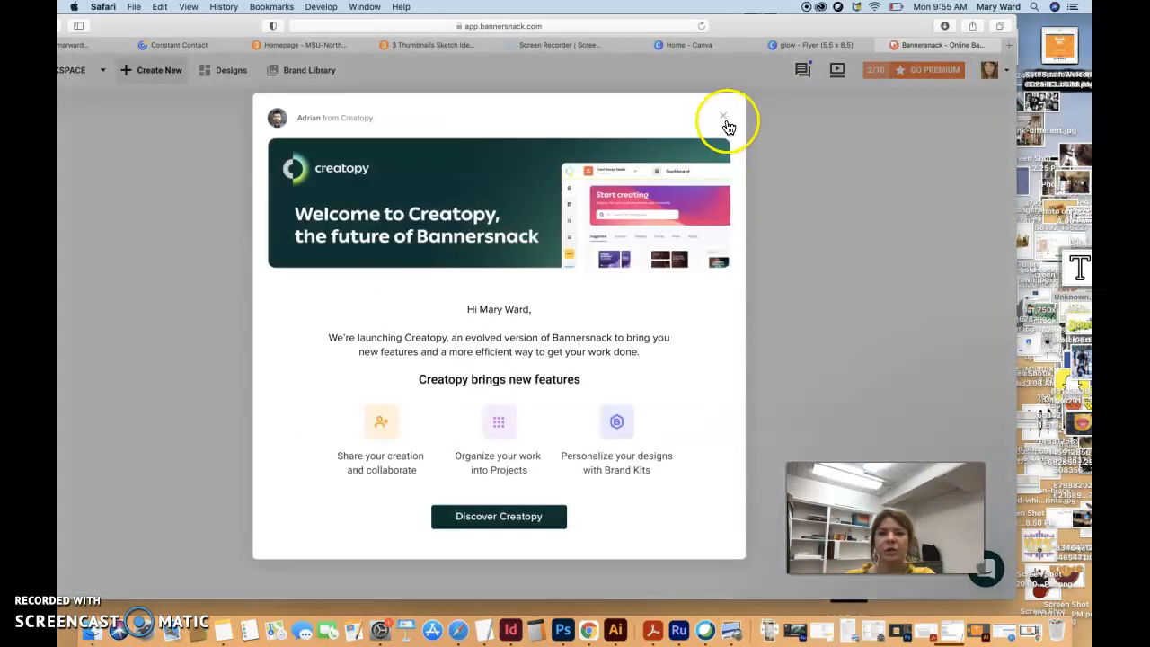
pyautogui.click(724, 120)
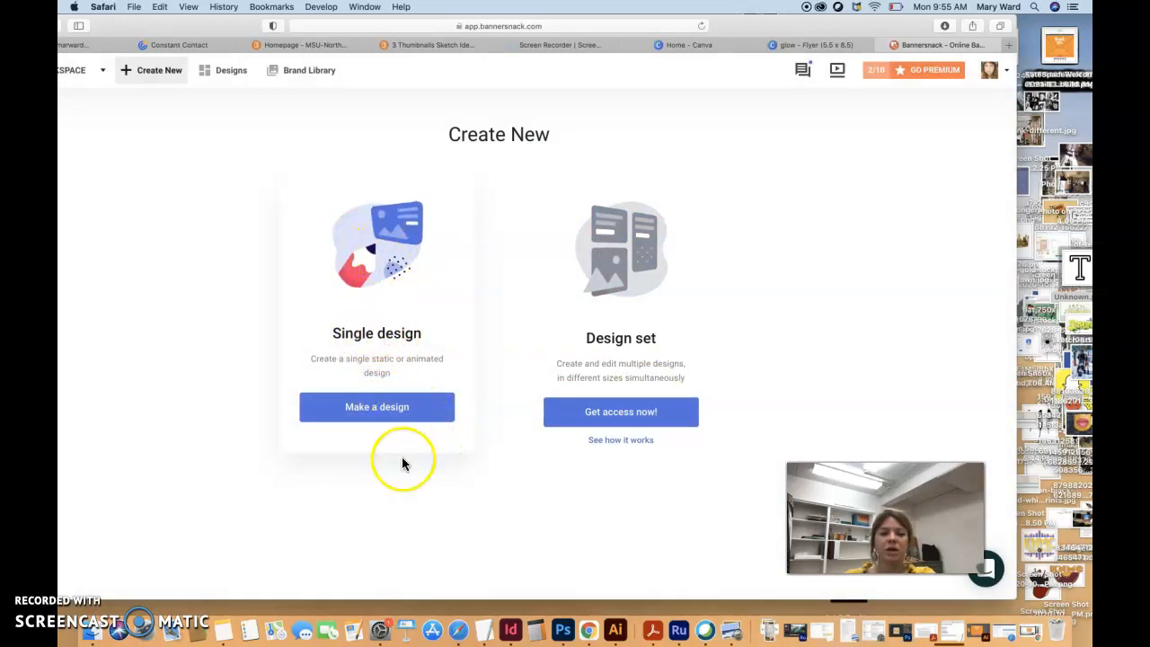
pyautogui.click(383, 414)
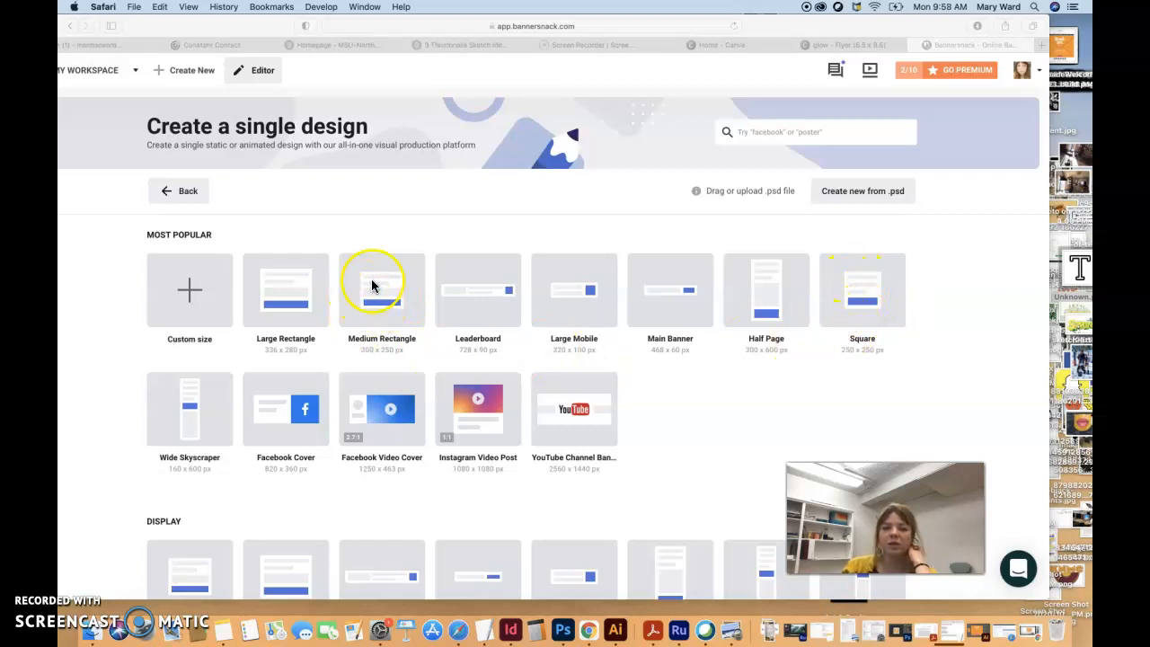
# - Examine the preset design sizes in the Most Popular, Display, Social Media and Print categories
pyautogui.scroll(-3, 386, 503)
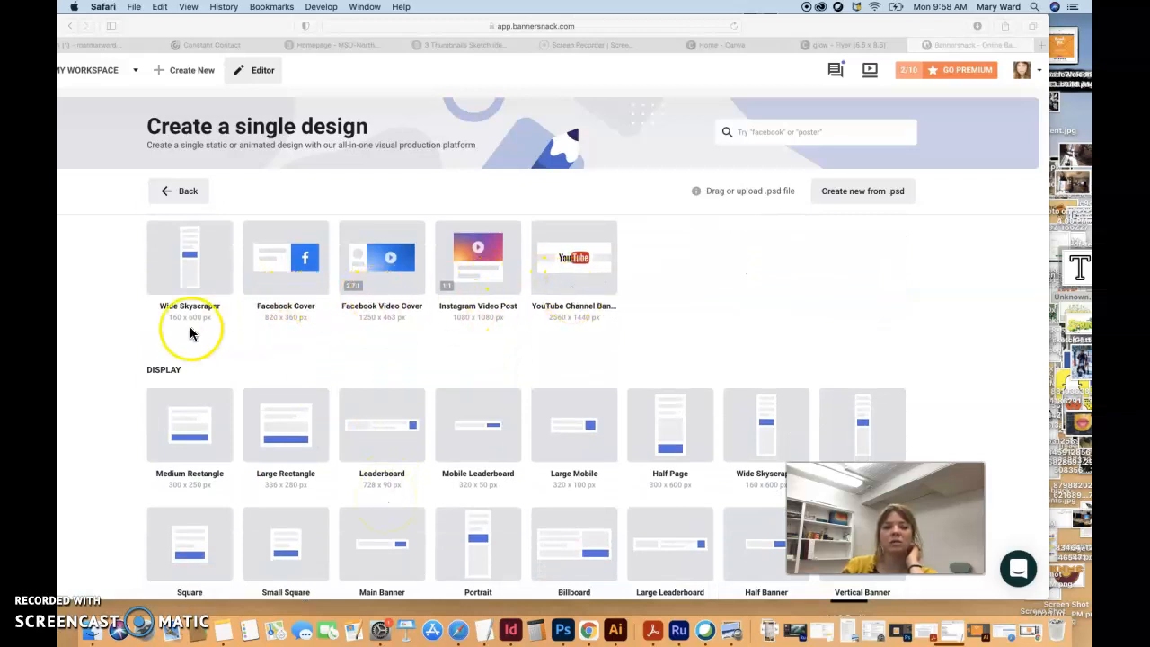
pyautogui.scroll(-4, 144, 431)
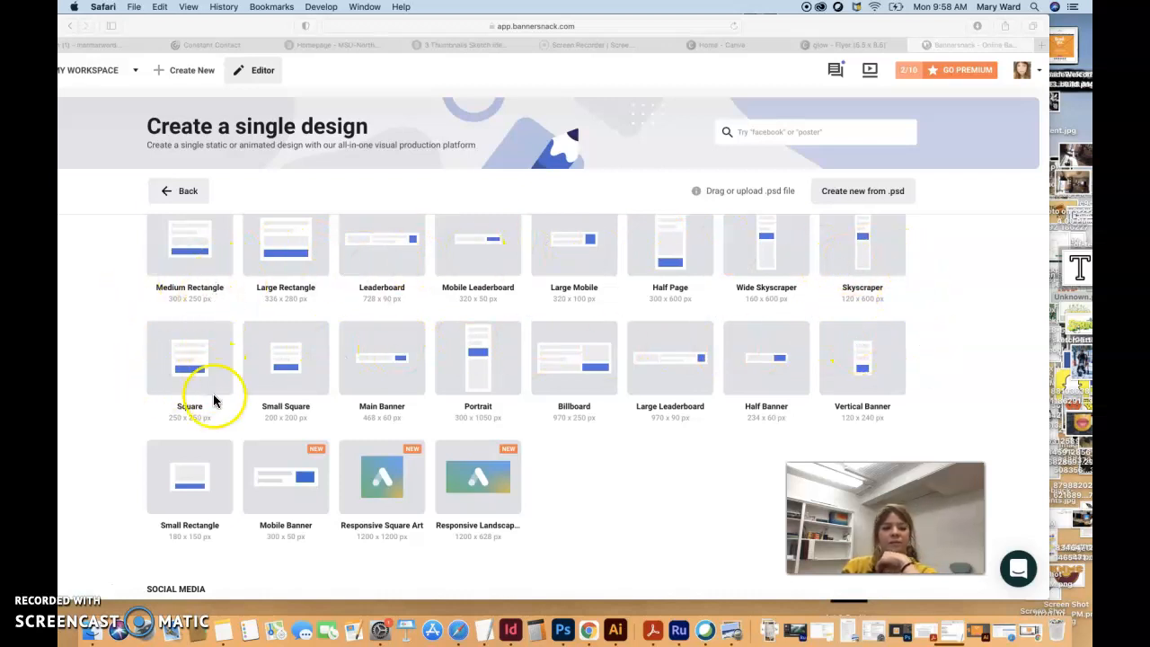
pyautogui.scroll(-5, 151, 478)
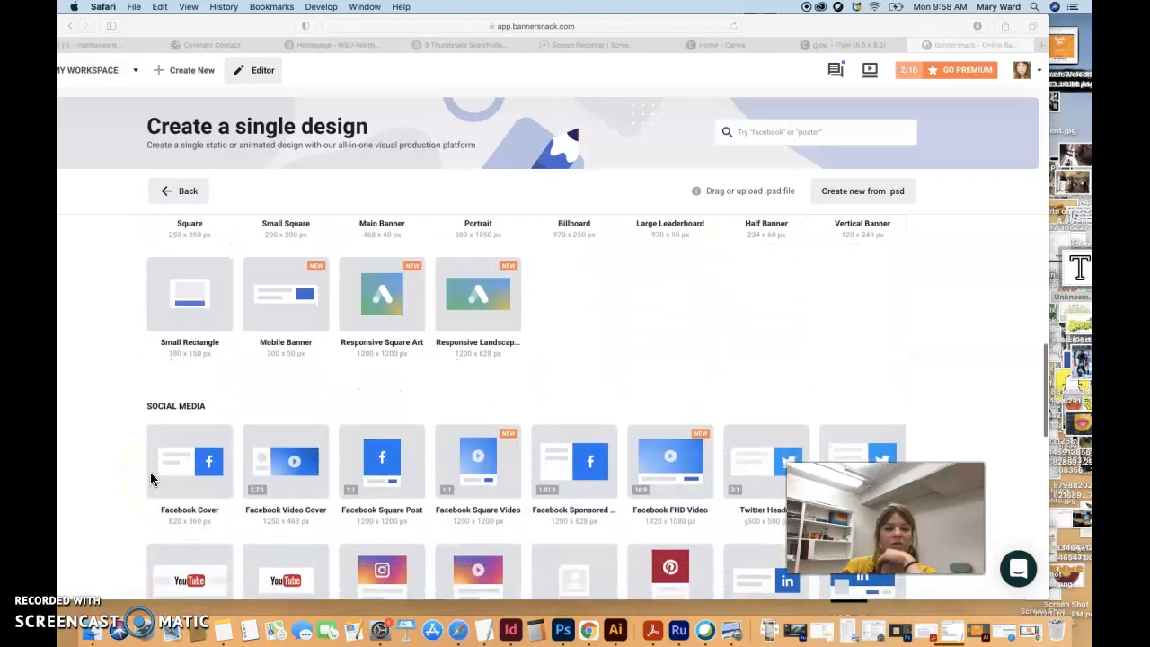
pyautogui.scroll(-1, 151, 478)
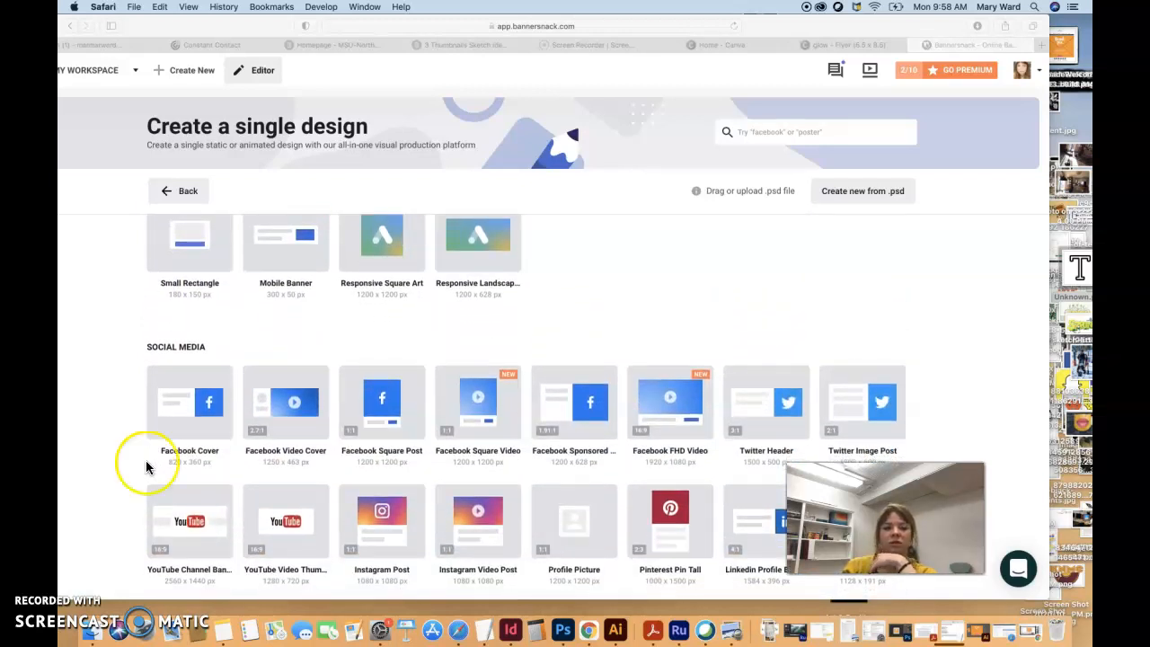
pyautogui.scroll(3, 147, 465)
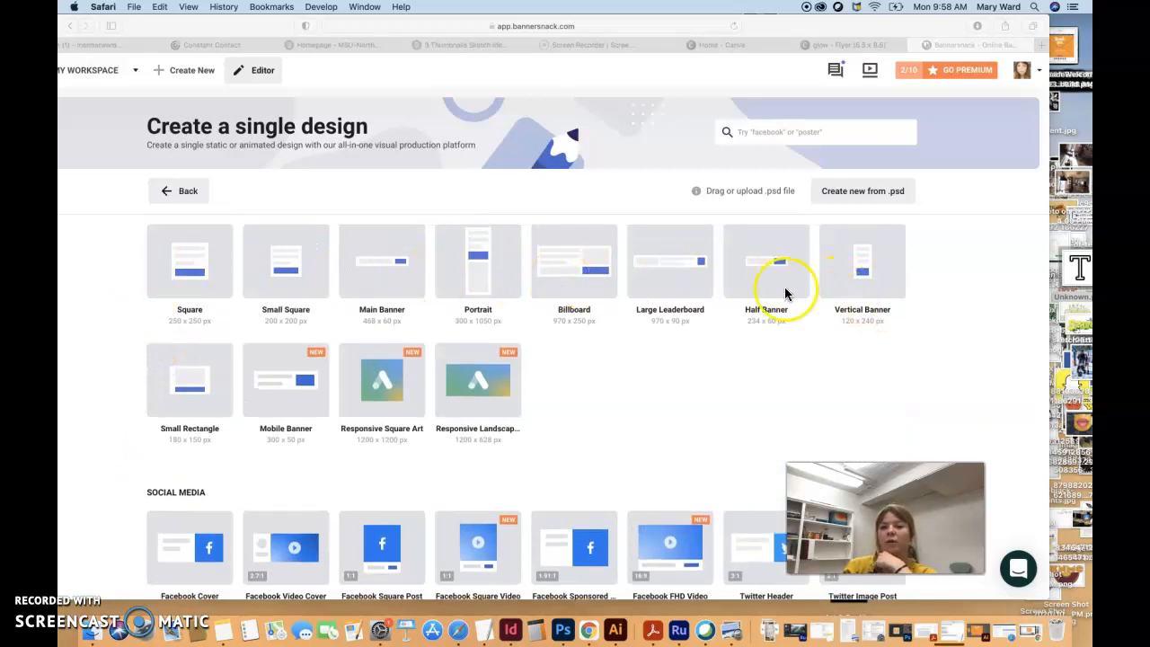
pyautogui.scroll(-4, 117, 427)
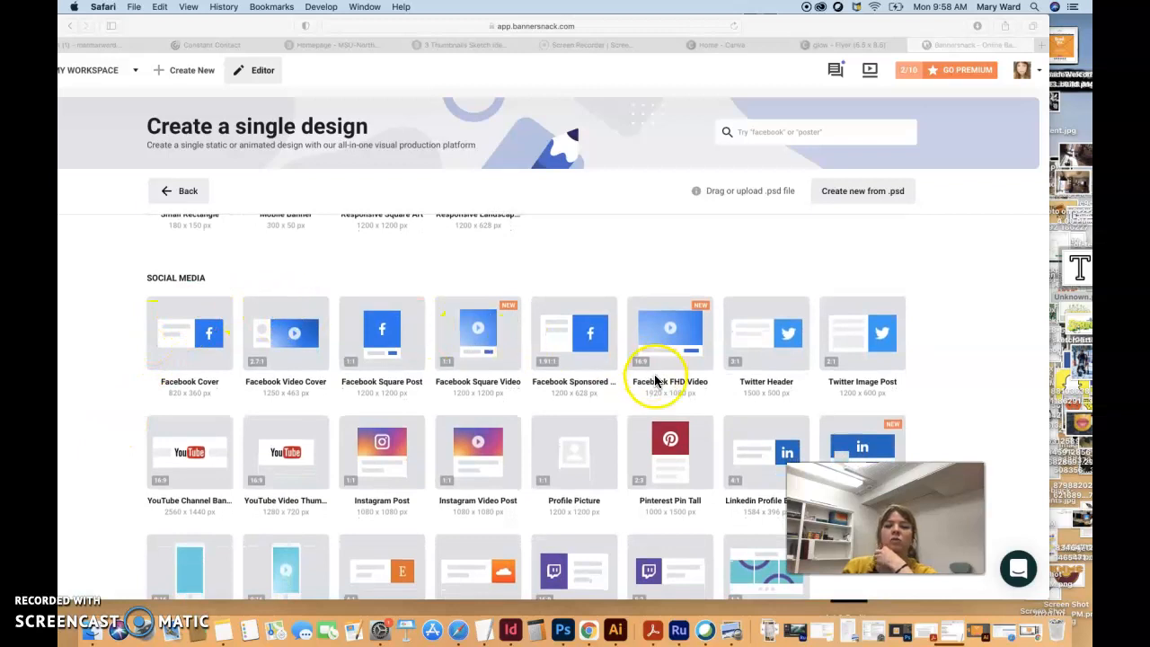
pyautogui.scroll(-2, 95, 445)
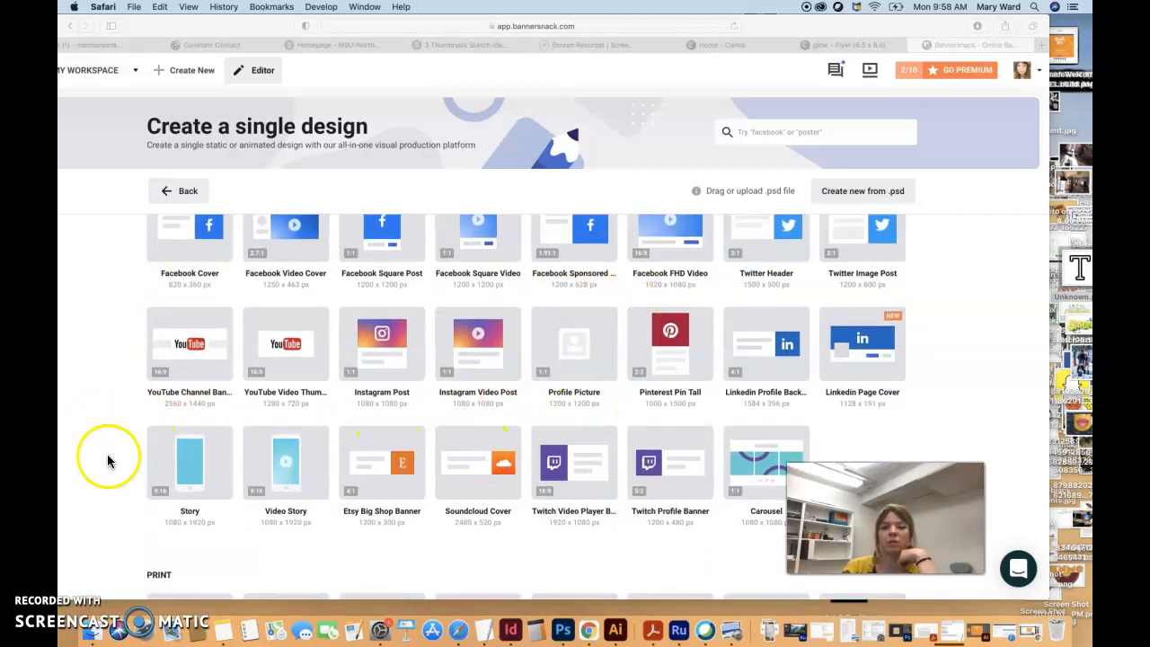
pyautogui.scroll(-6, 99, 474)
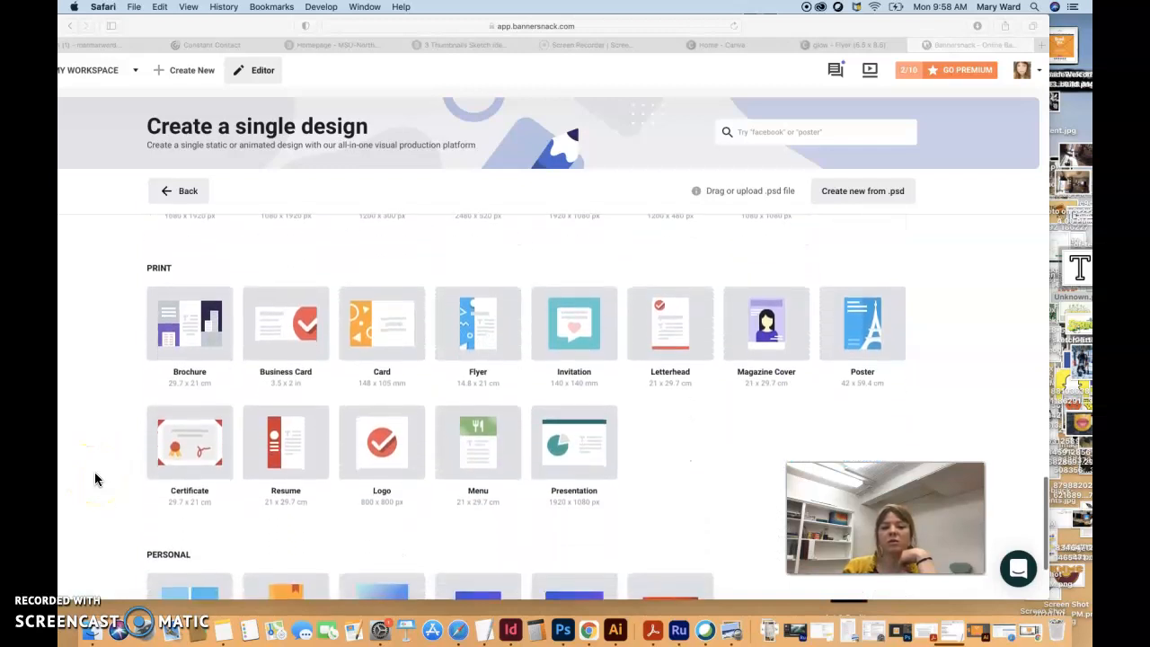
# - Start a blank single design in the Large Rectangle preset size, 336 x 280 px
pyautogui.scroll(6, 240, 456)
pyautogui.scroll(10, 240, 456)
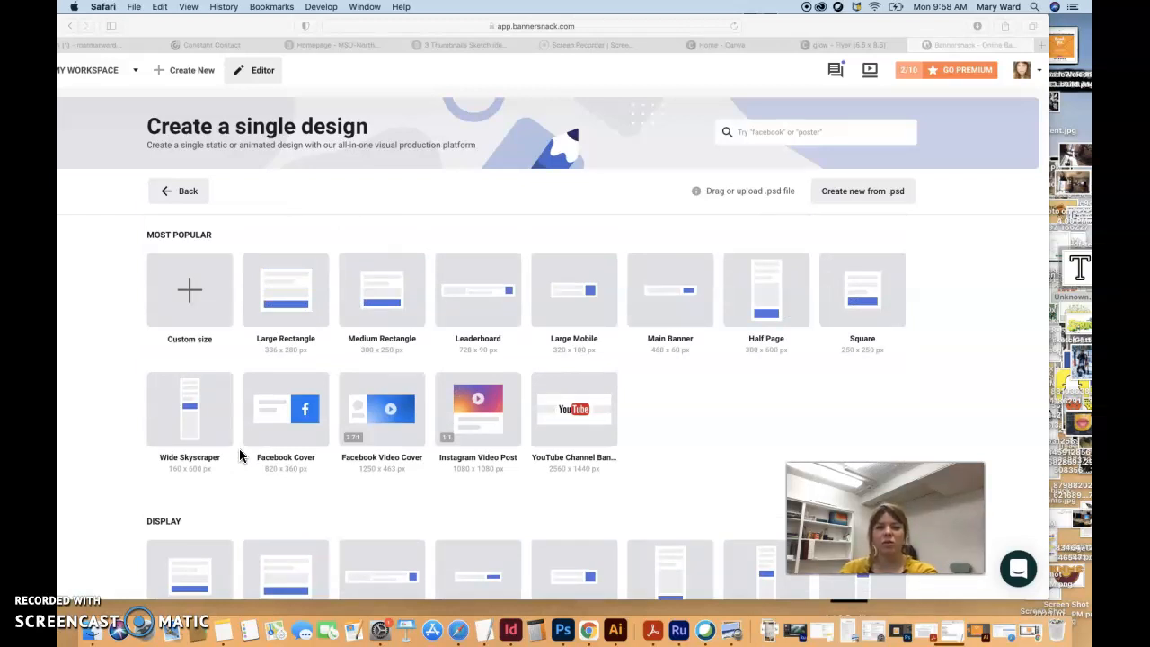
pyautogui.click(297, 304)
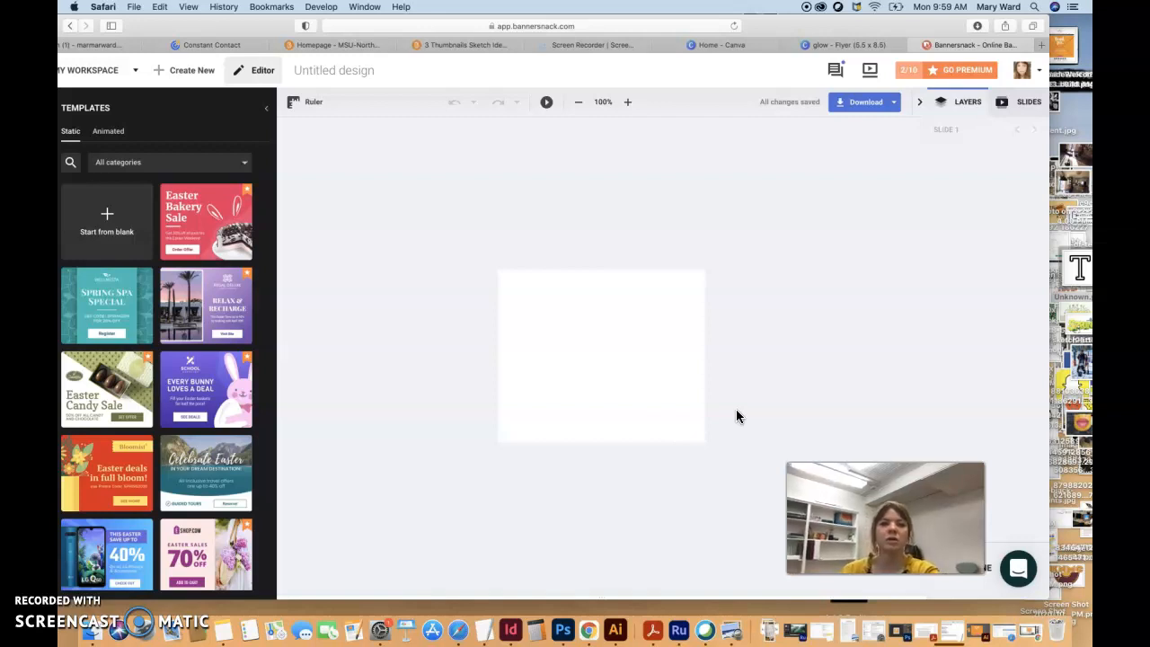
pyautogui.click(731, 416)
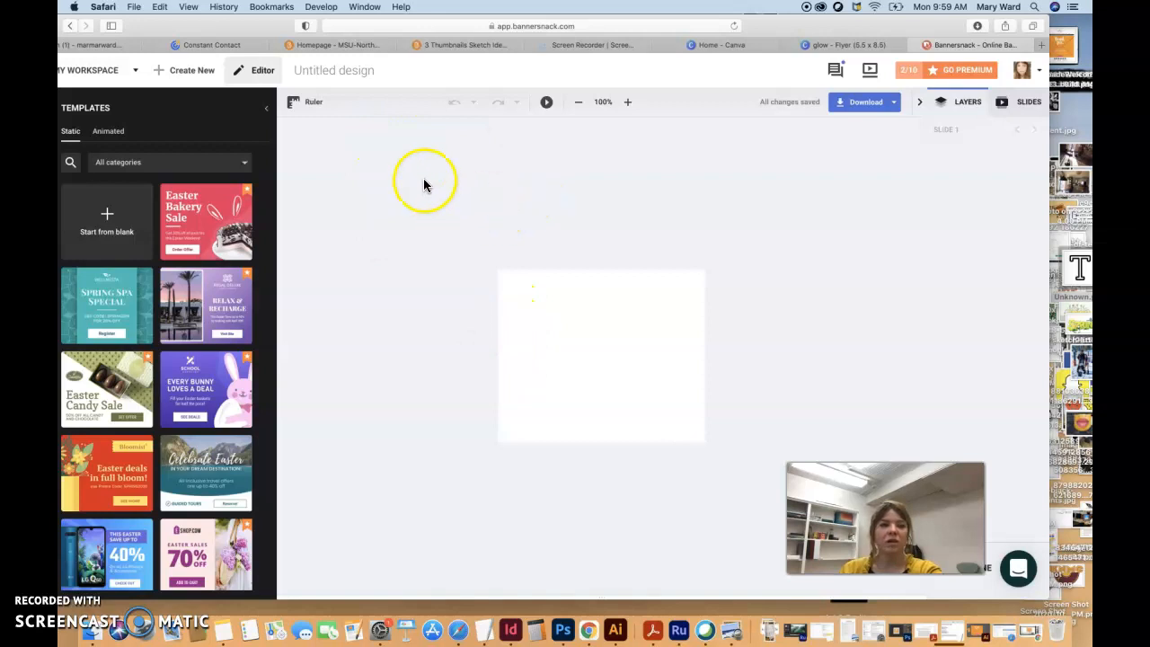
pyautogui.moveTo(227, 30); pyautogui.dragTo(239, 30)
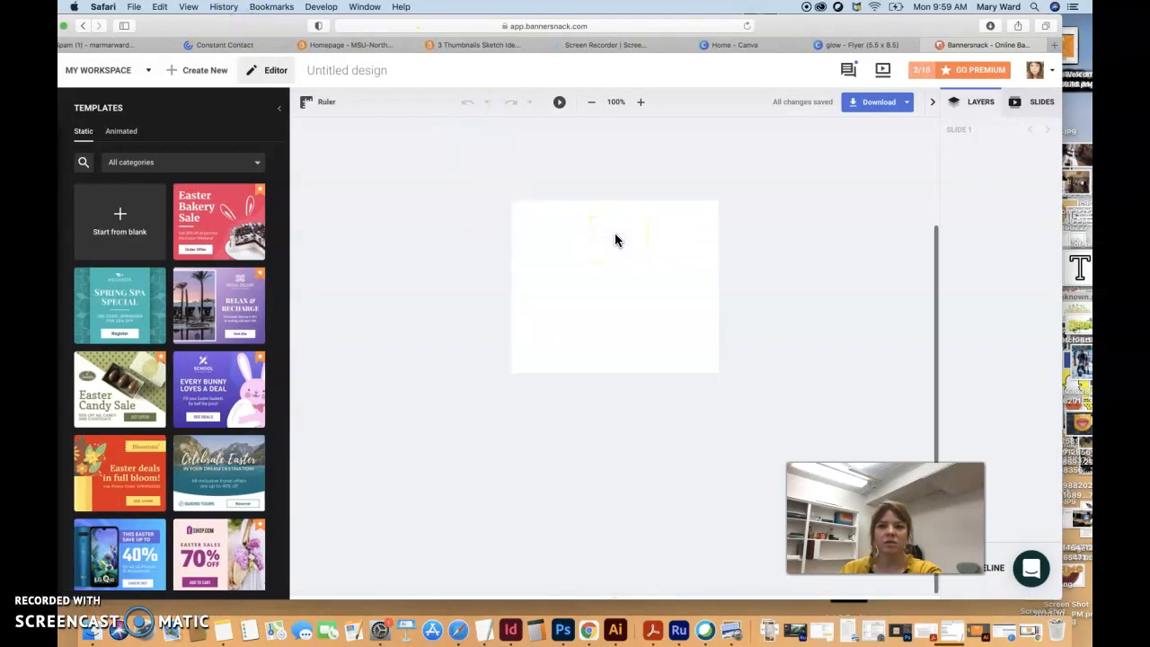
pyautogui.click(82, 26)
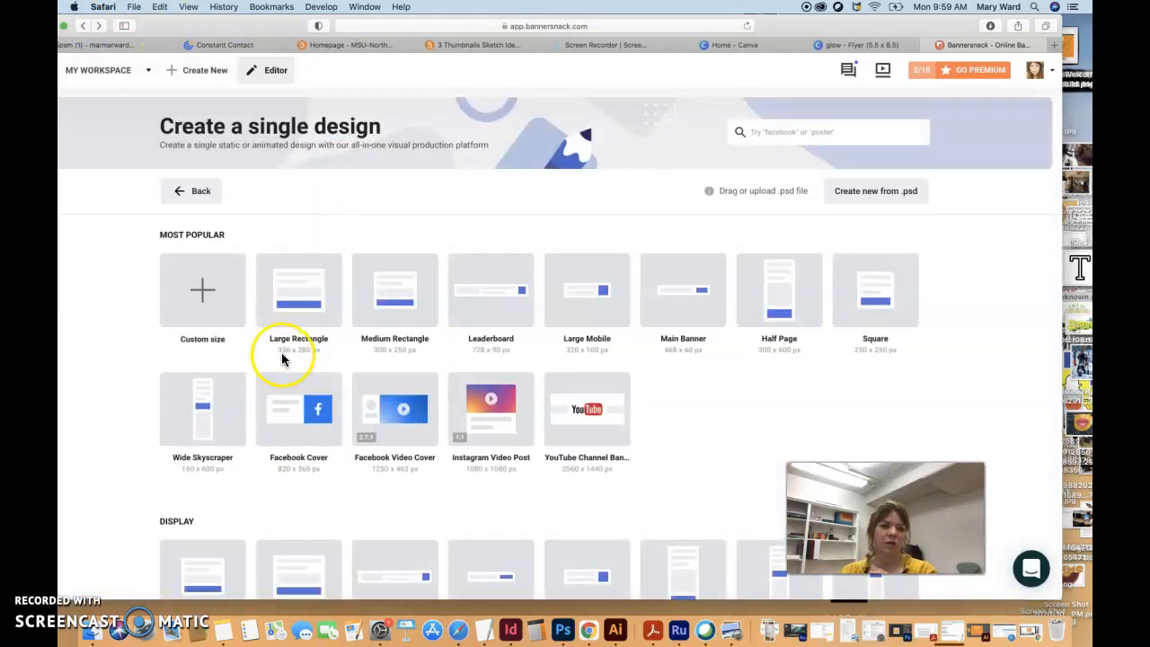
pyautogui.click(304, 303)
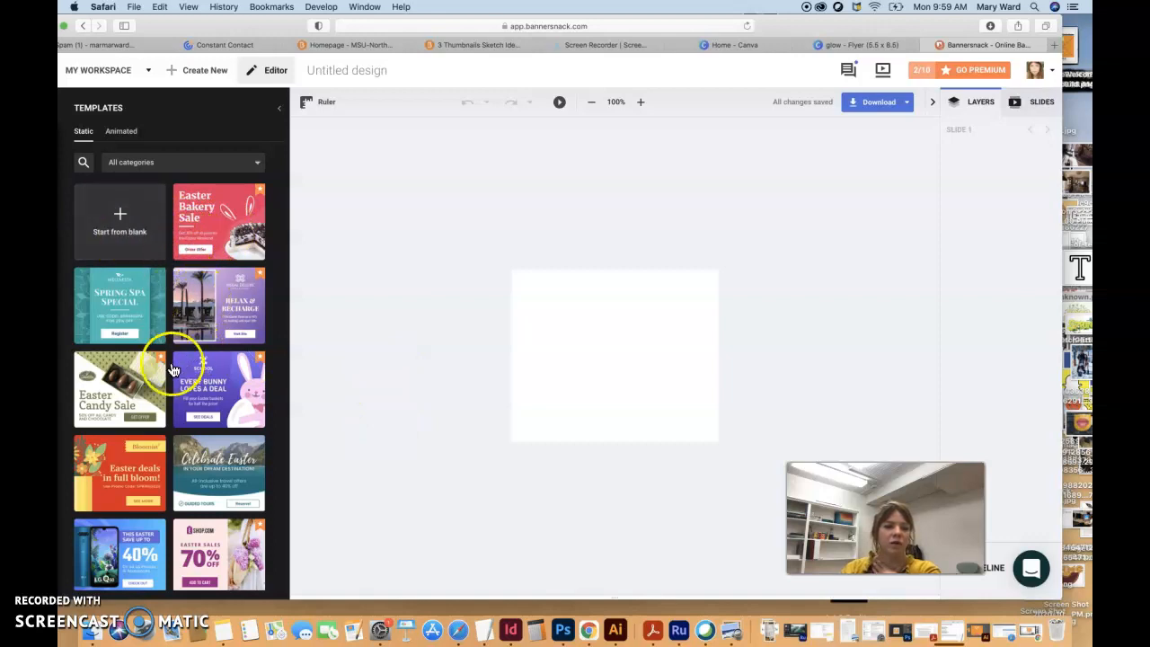
# - Browse the static templates and apply the blue "This Easter save up to 40%" LG phone template
pyautogui.scroll(-5, 200, 490)
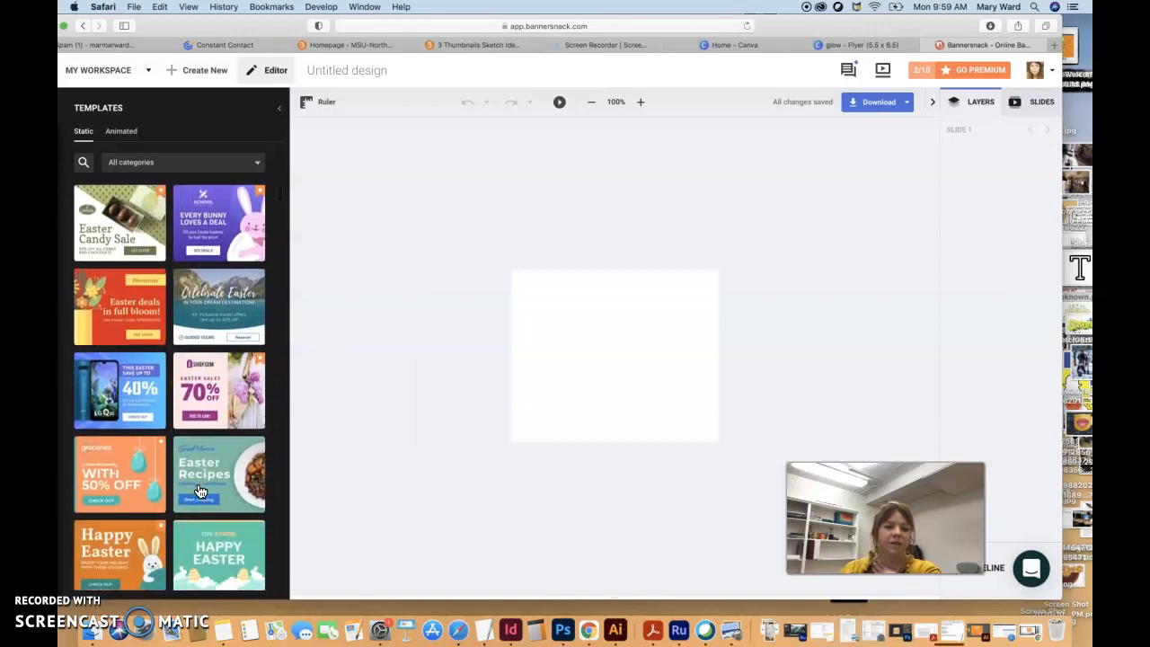
pyautogui.click(138, 390)
pyautogui.scroll(-5, 192, 503)
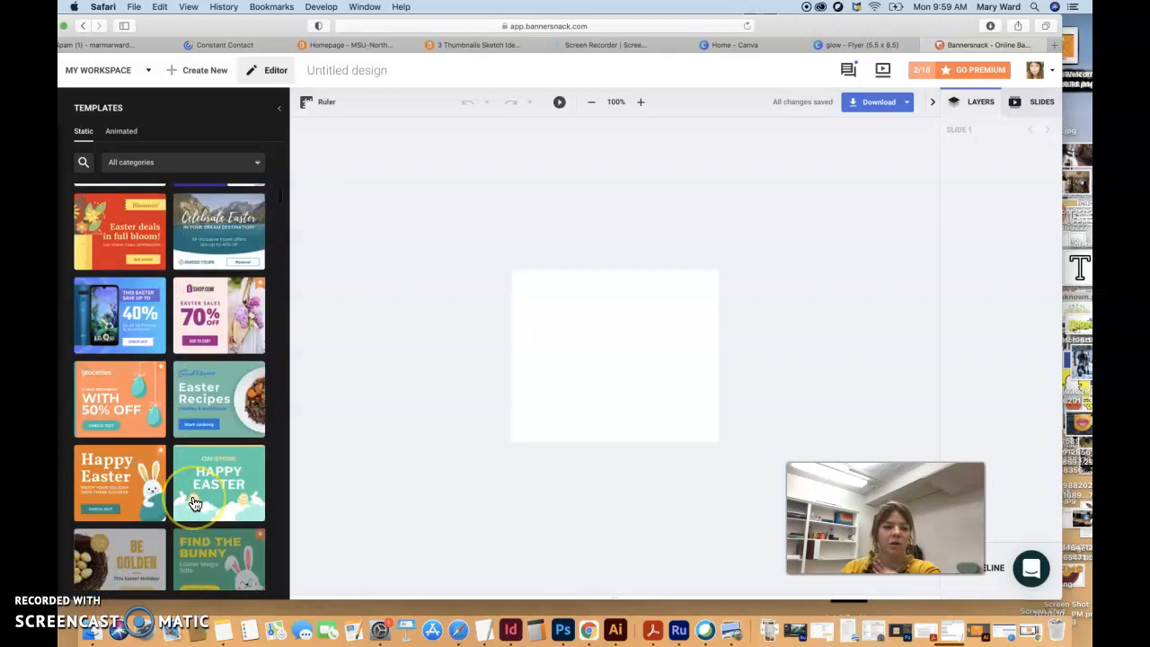
pyautogui.scroll(1, 194, 504)
pyautogui.scroll(3, 194, 503)
pyautogui.click(162, 381)
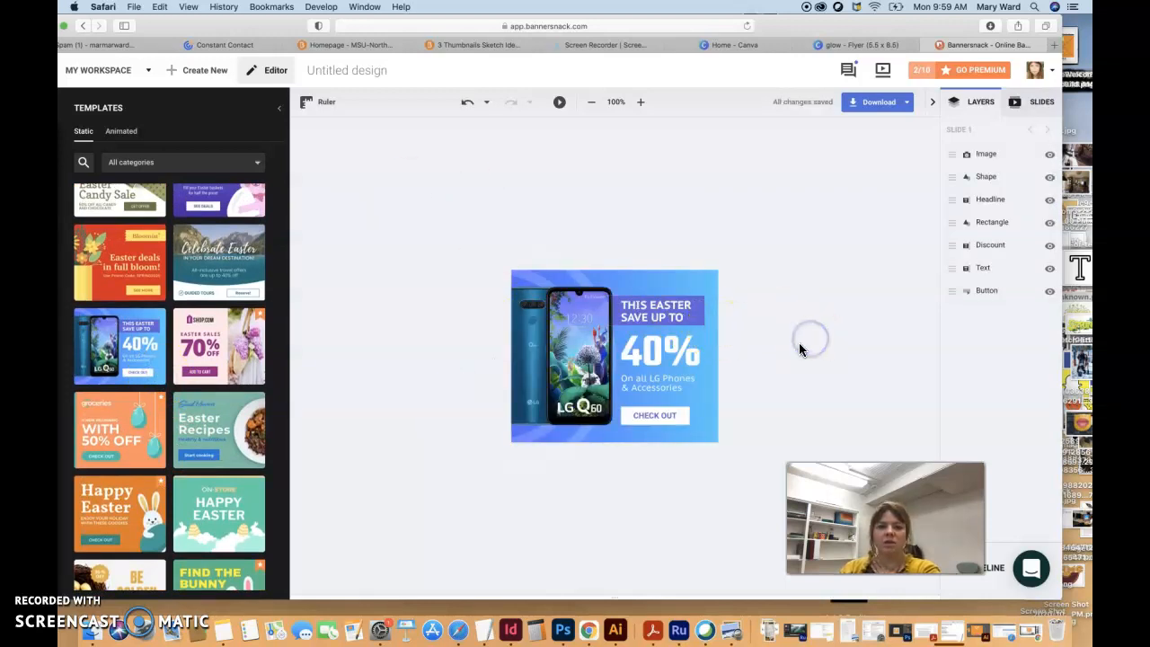
# - Open the most recent JPG in the Downloads folder in Preview and enlarge its window to show the whole sketch
pyautogui.moveTo(847, 28); pyautogui.dragTo(577, 52)
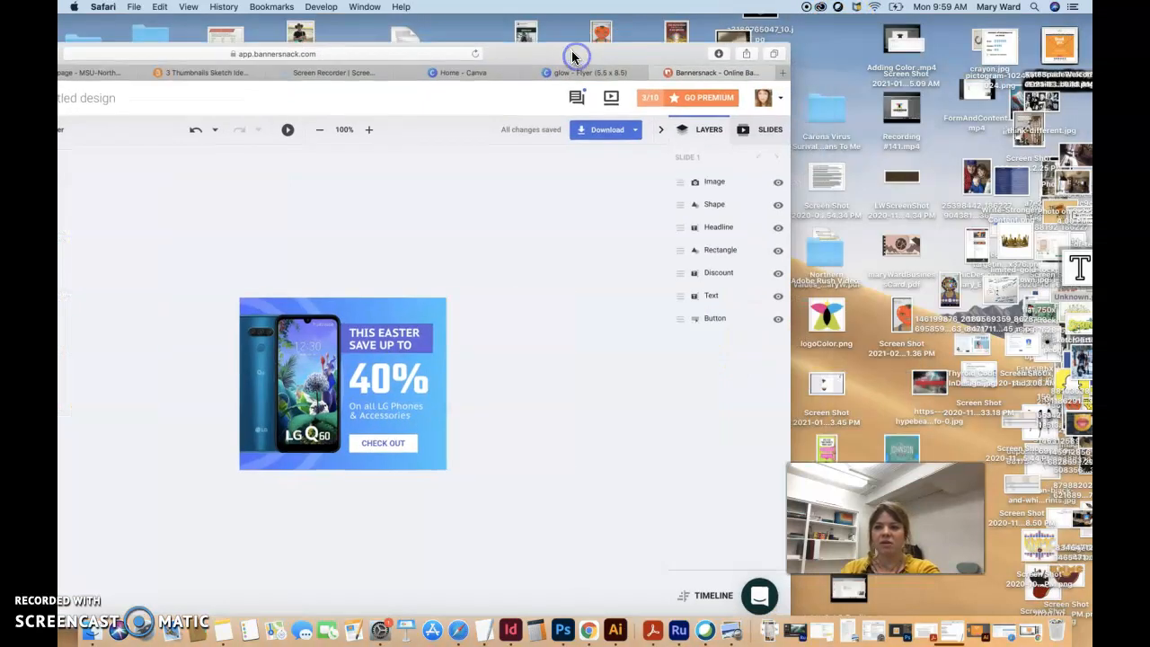
pyautogui.moveTo(979, 92); pyautogui.dragTo(988, 287)
pyautogui.moveTo(1001, 507); pyautogui.dragTo(828, 632)
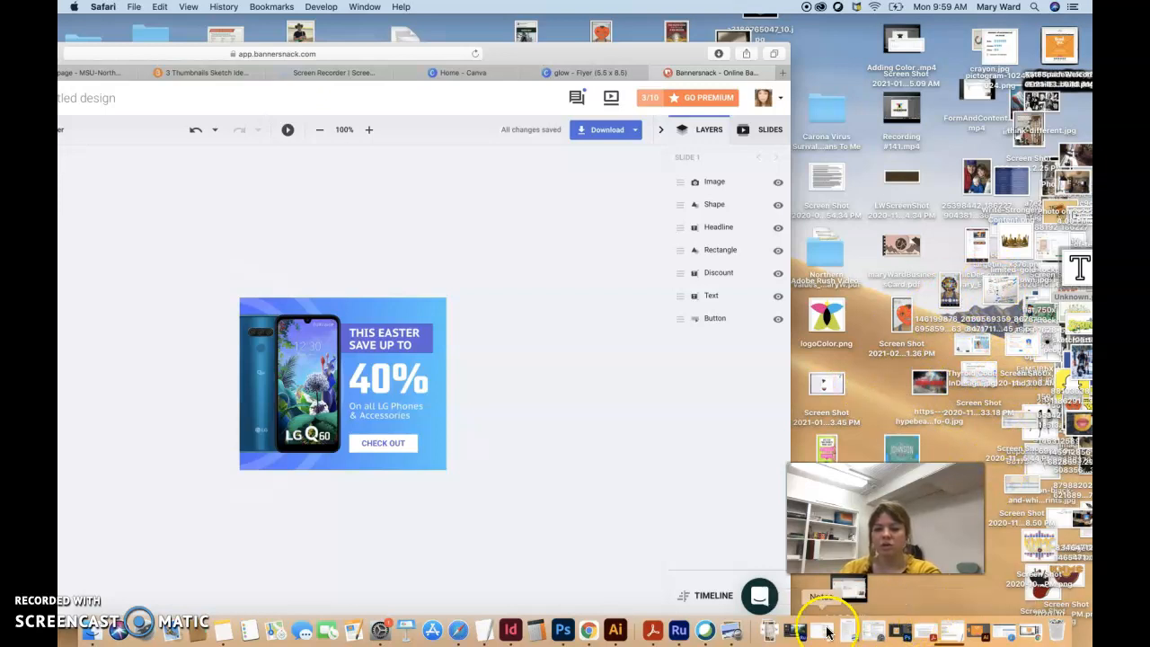
pyautogui.click(771, 633)
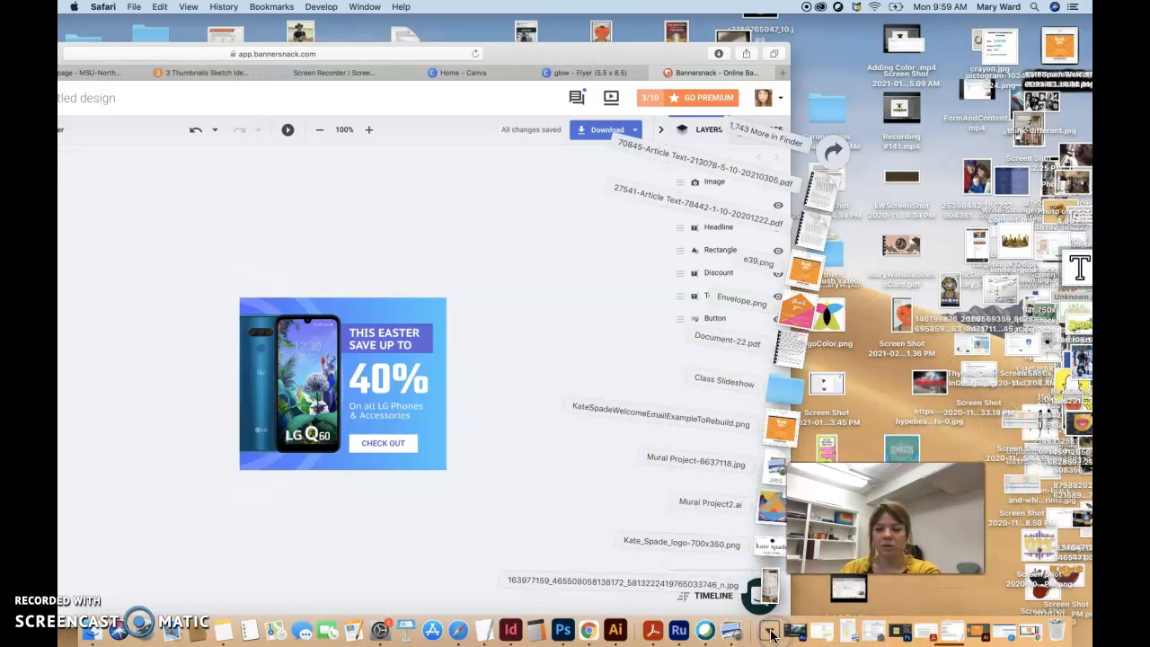
pyautogui.click(830, 163)
pyautogui.doubleClick(382, 112)
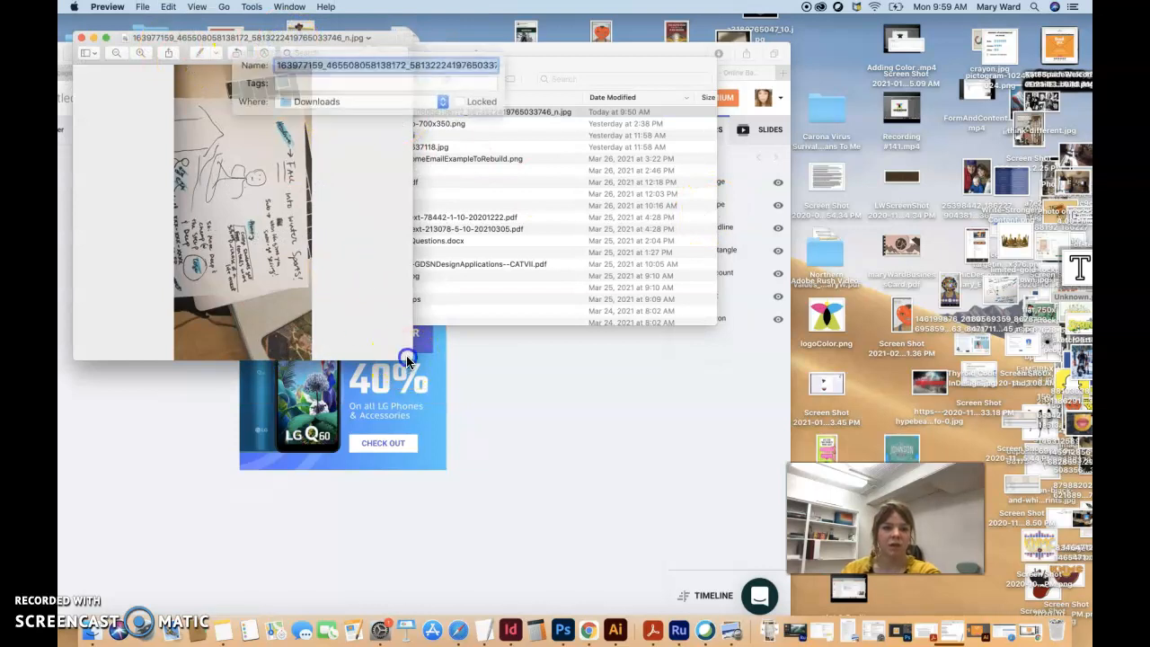
pyautogui.moveTo(409, 361); pyautogui.dragTo(805, 583)
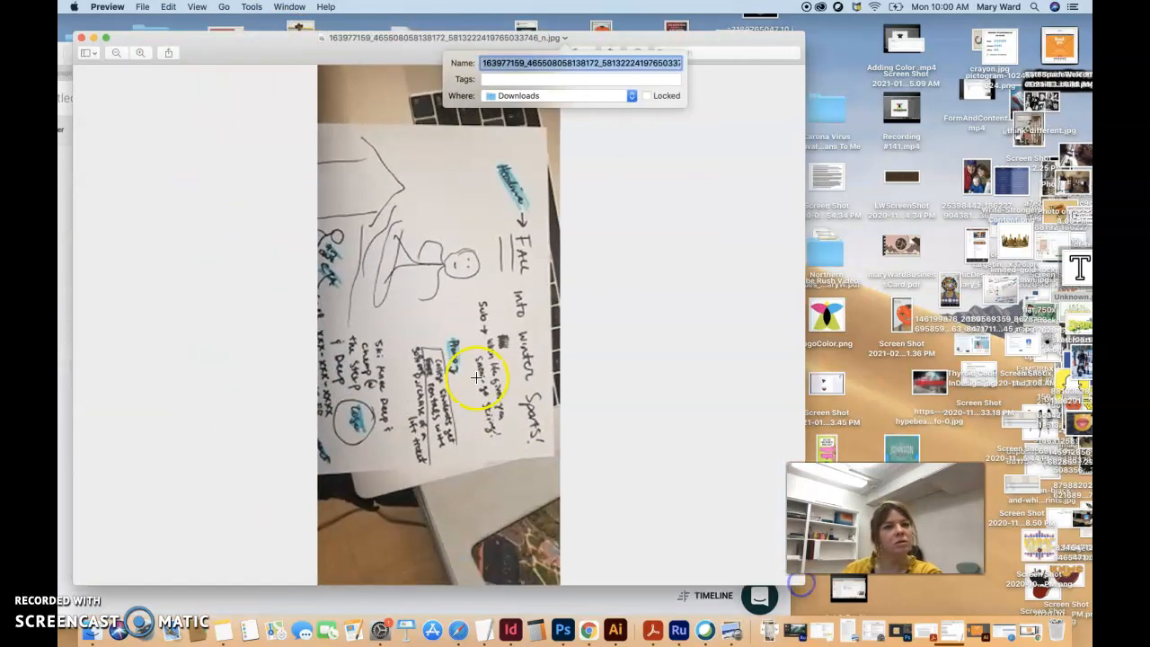
# - Rotate the sketch photo right so that the "Fall into Winter Sports!" headline reads upright
pyautogui.click(196, 8)
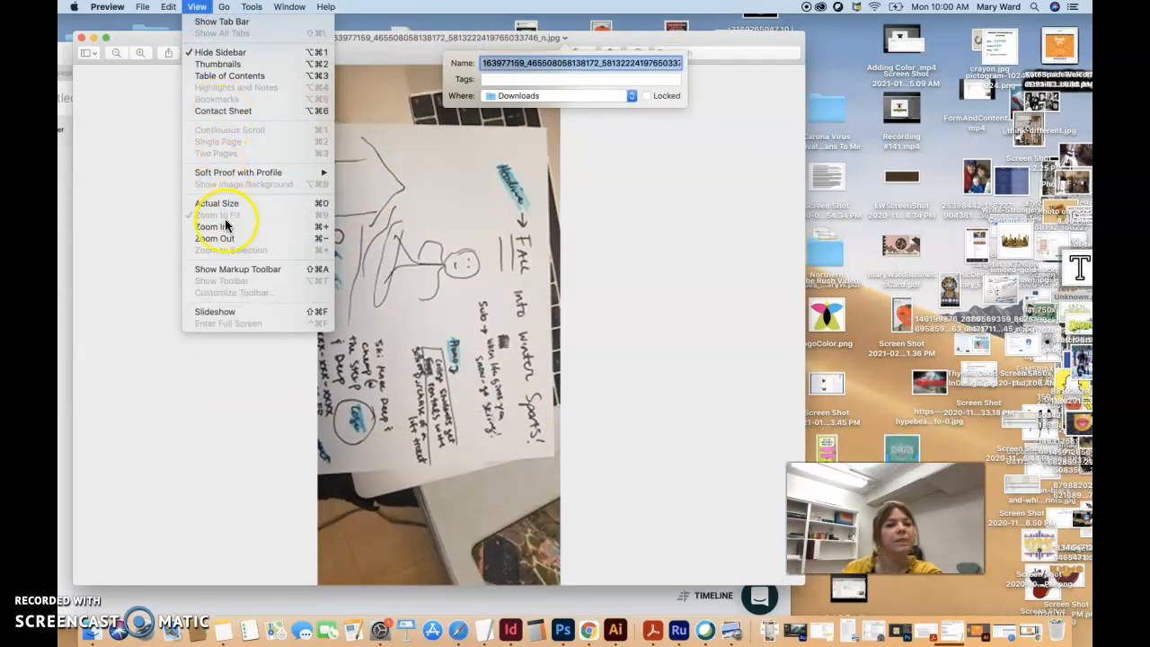
pyautogui.click(151, 187)
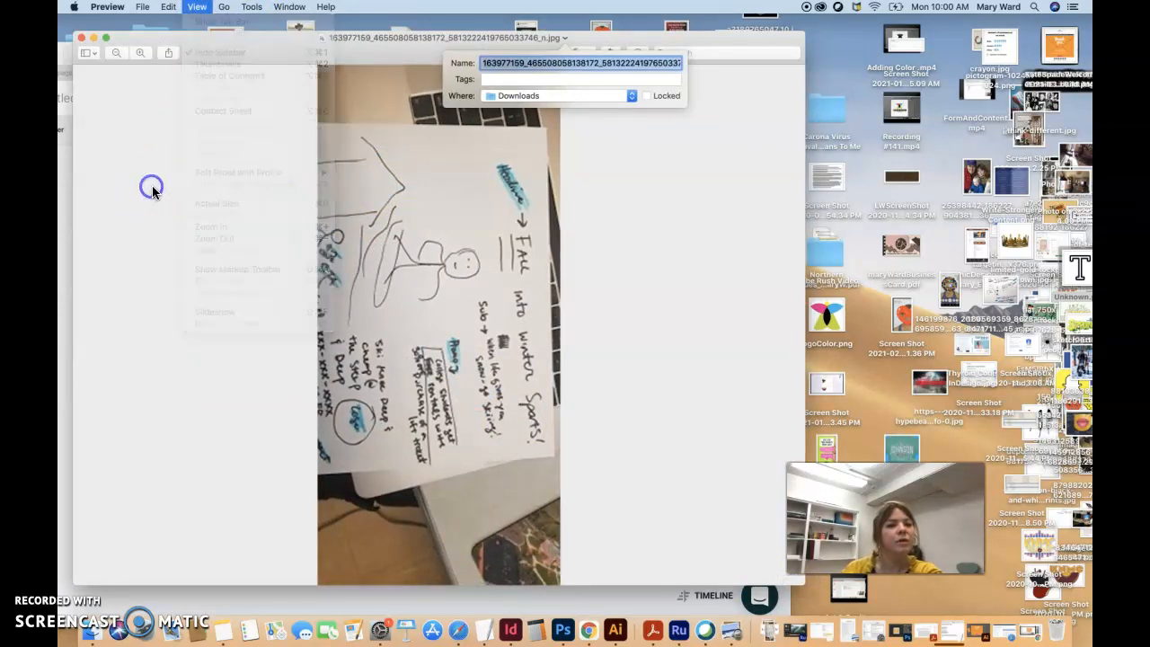
pyautogui.click(91, 53)
pyautogui.click(252, 151)
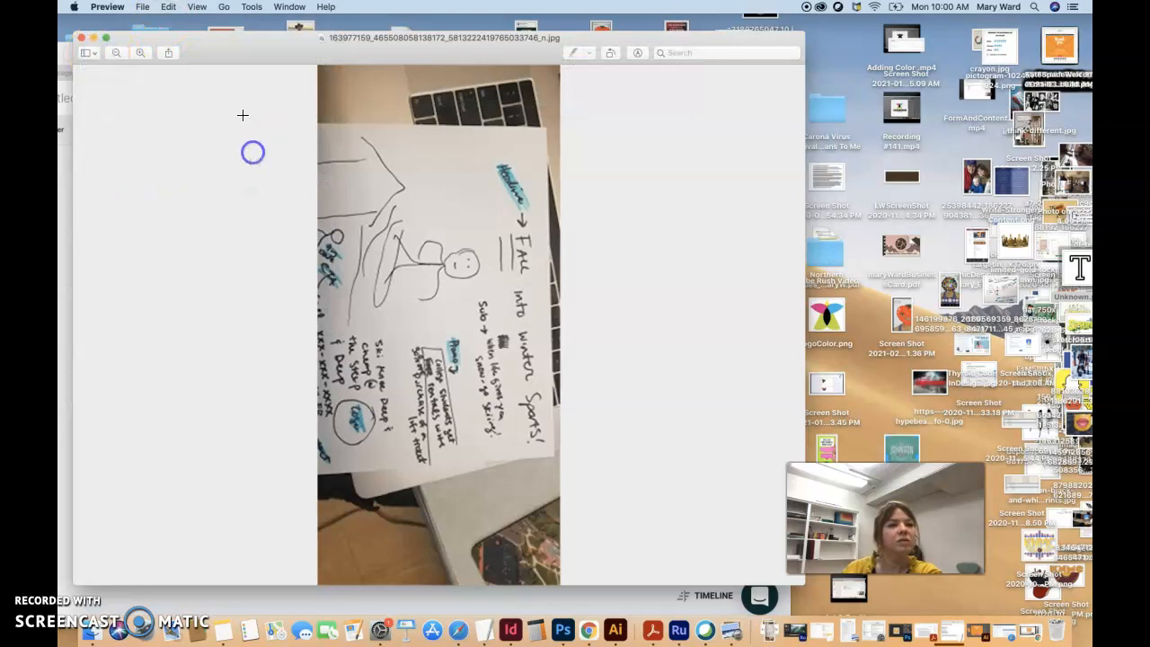
pyautogui.moveTo(219, 48); pyautogui.dragTo(279, 46)
pyautogui.click(259, 9)
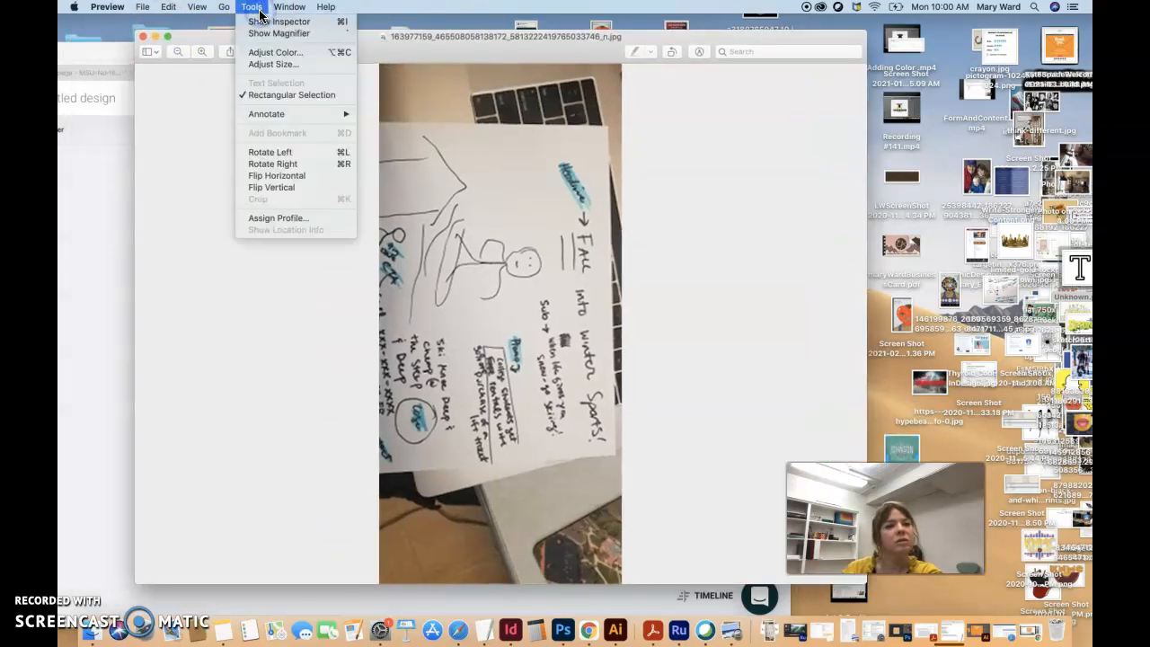
pyautogui.click(283, 163)
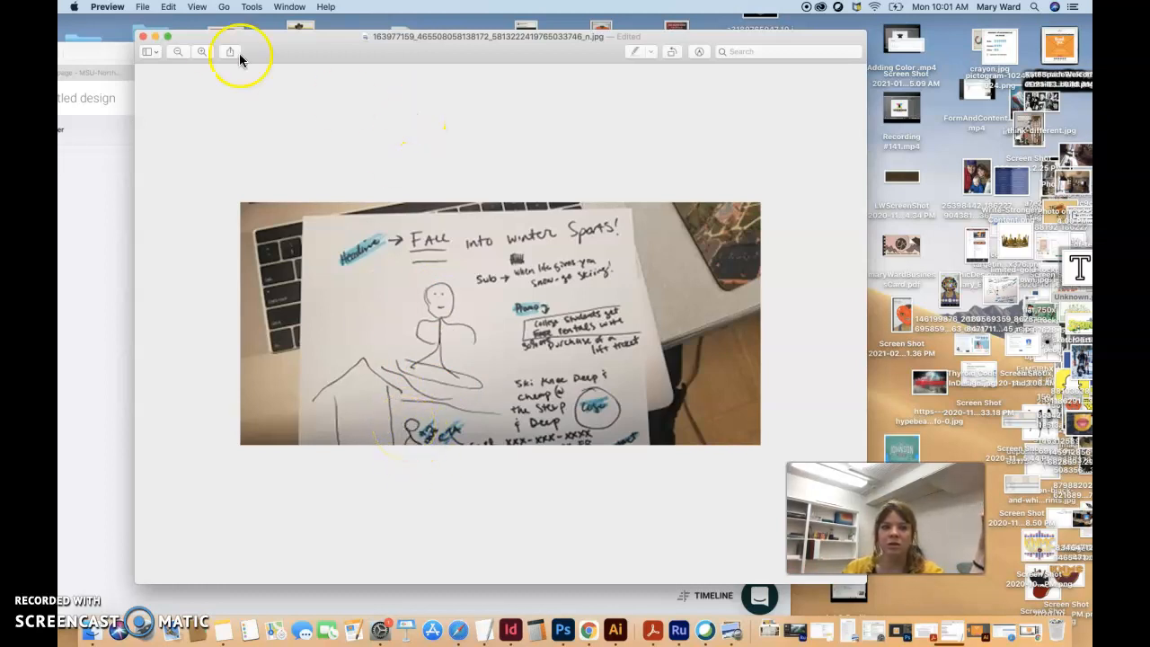
# - Close the sketch photo and the Downloads folder, and bring the full Bannersnack editor back into view
pyautogui.press('super+w')
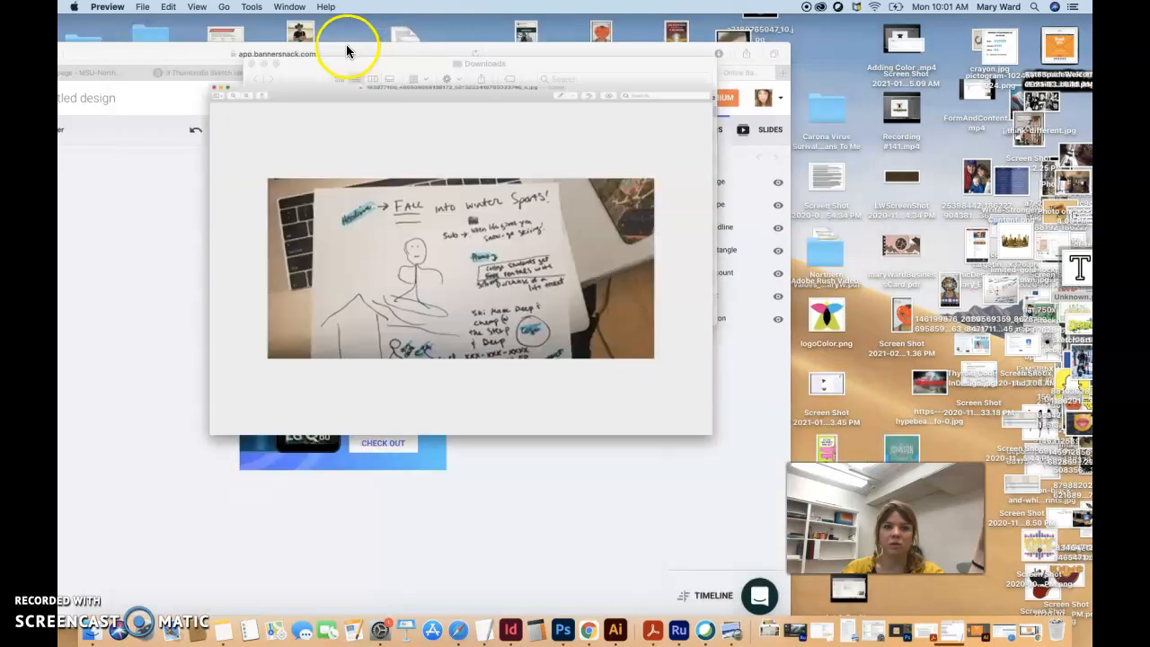
pyautogui.click(252, 66)
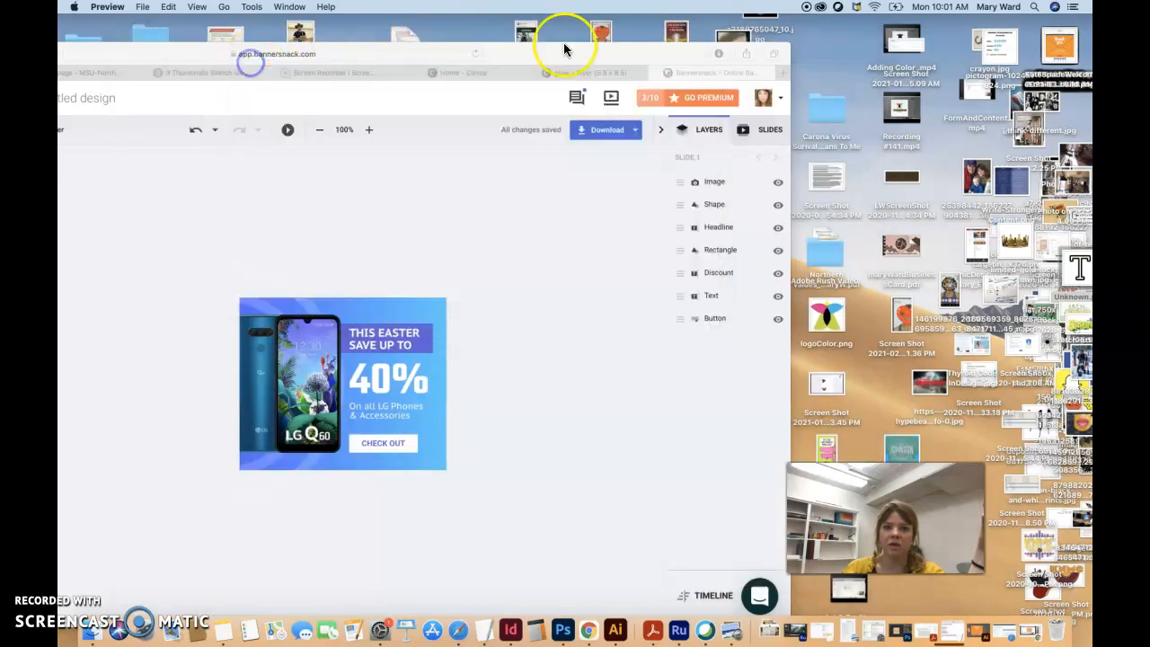
pyautogui.doubleClick(539, 46)
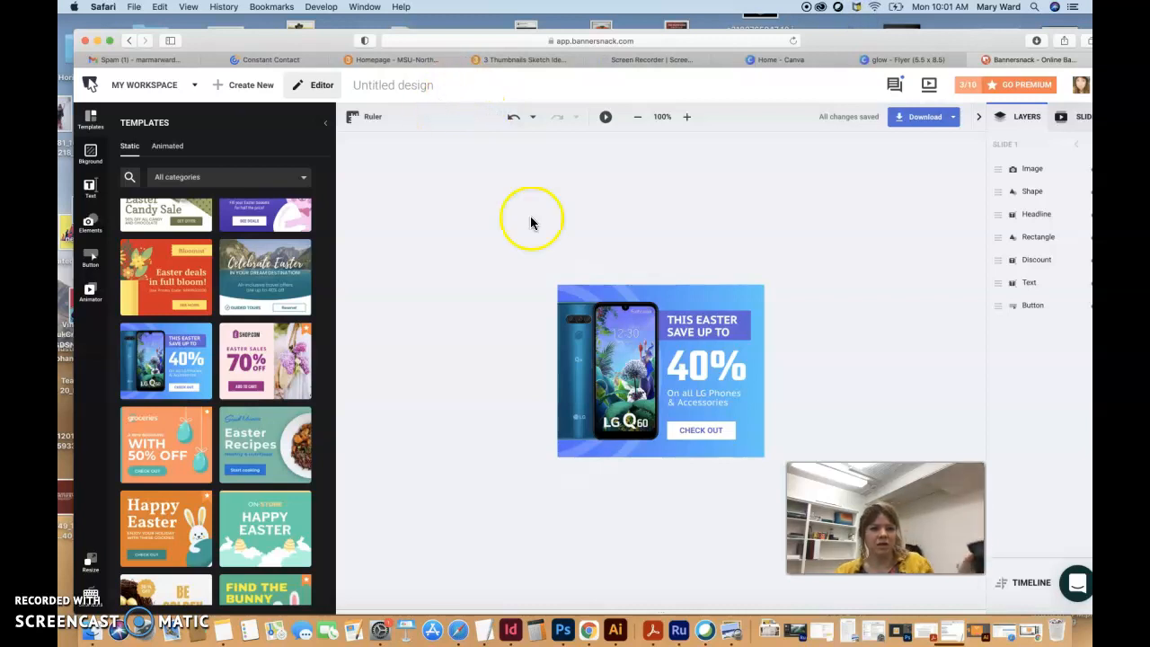
pyautogui.moveTo(847, 37); pyautogui.dragTo(837, 15)
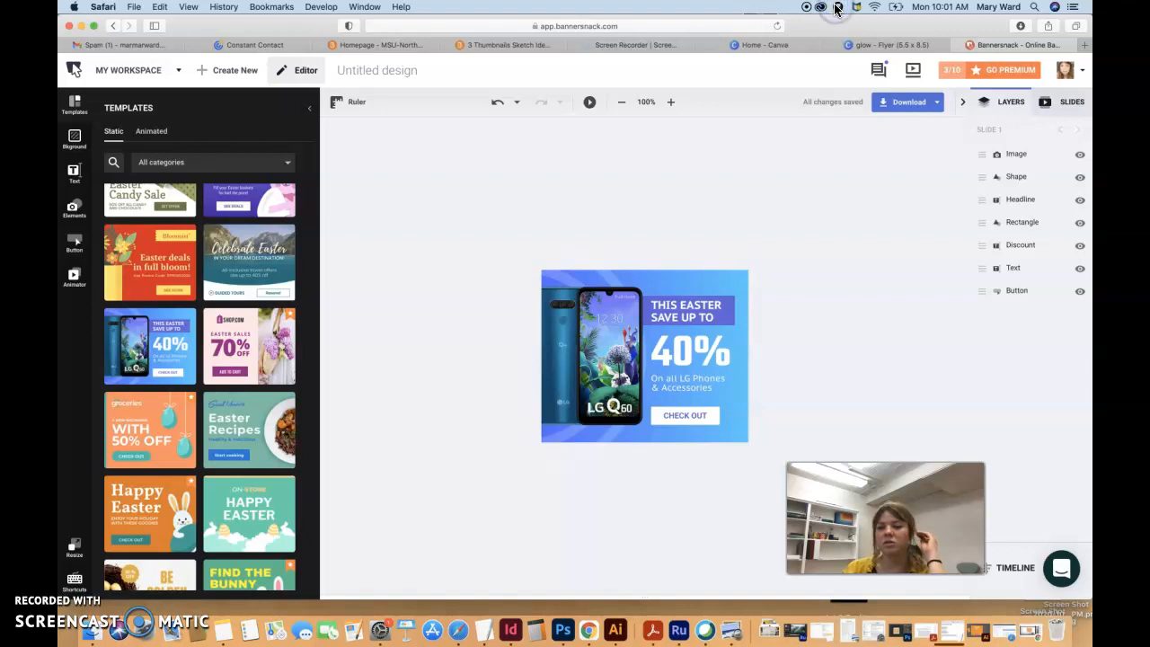
# - Dismiss the McAfee alert and look through more of the static template designs
pyautogui.click(75, 135)
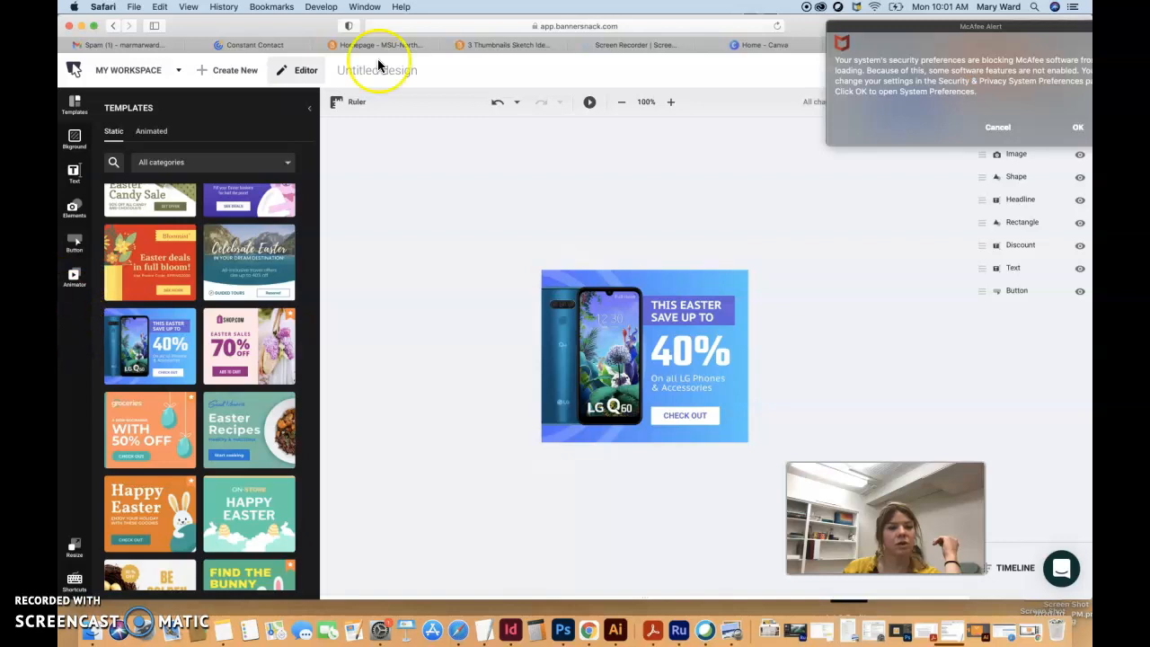
pyautogui.click(997, 128)
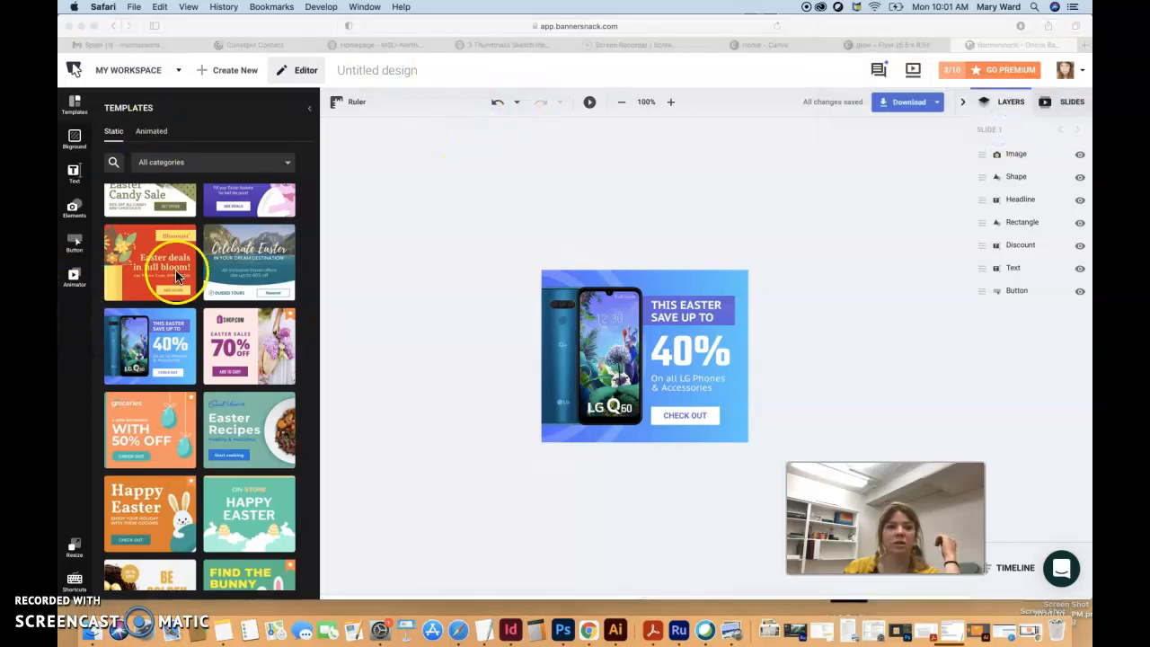
pyautogui.click(76, 111)
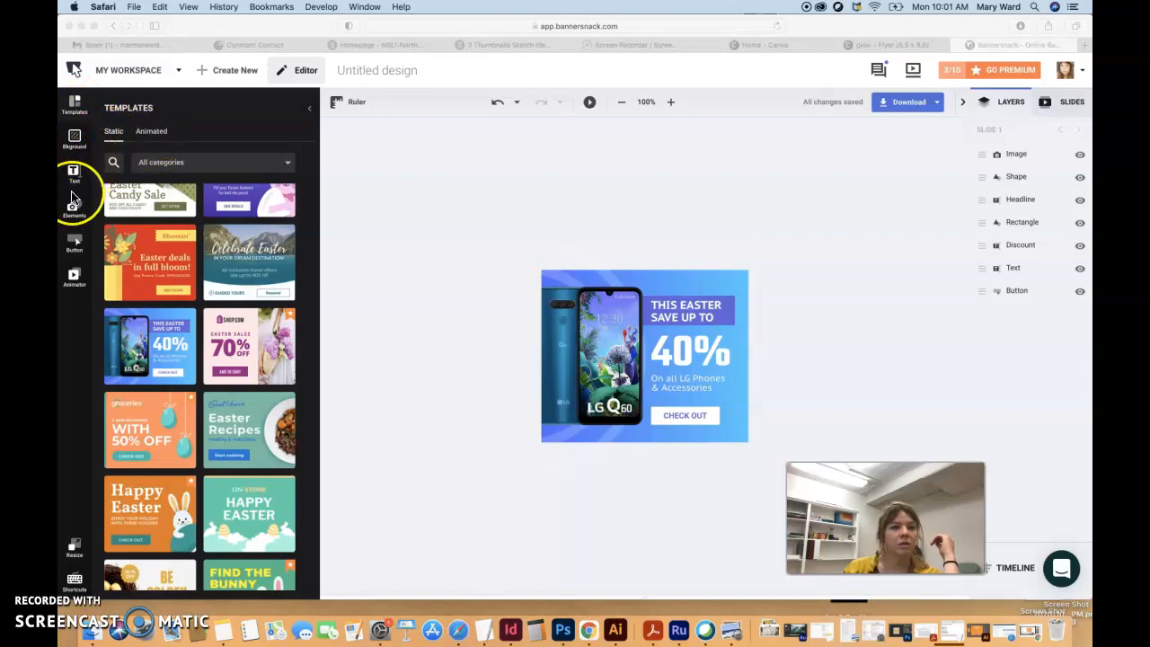
pyautogui.scroll(-15, 196, 377)
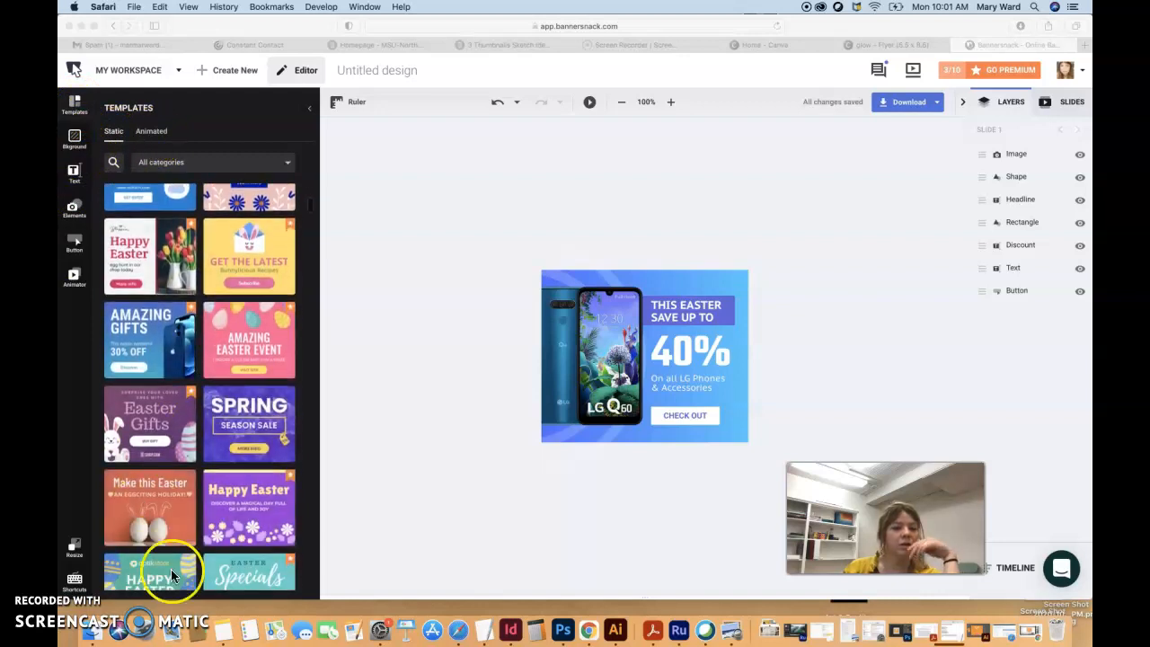
# - Upload the snowboarder JPG from the Bear Paw ski magazine ad's images folder and place it on the banner
pyautogui.click(75, 210)
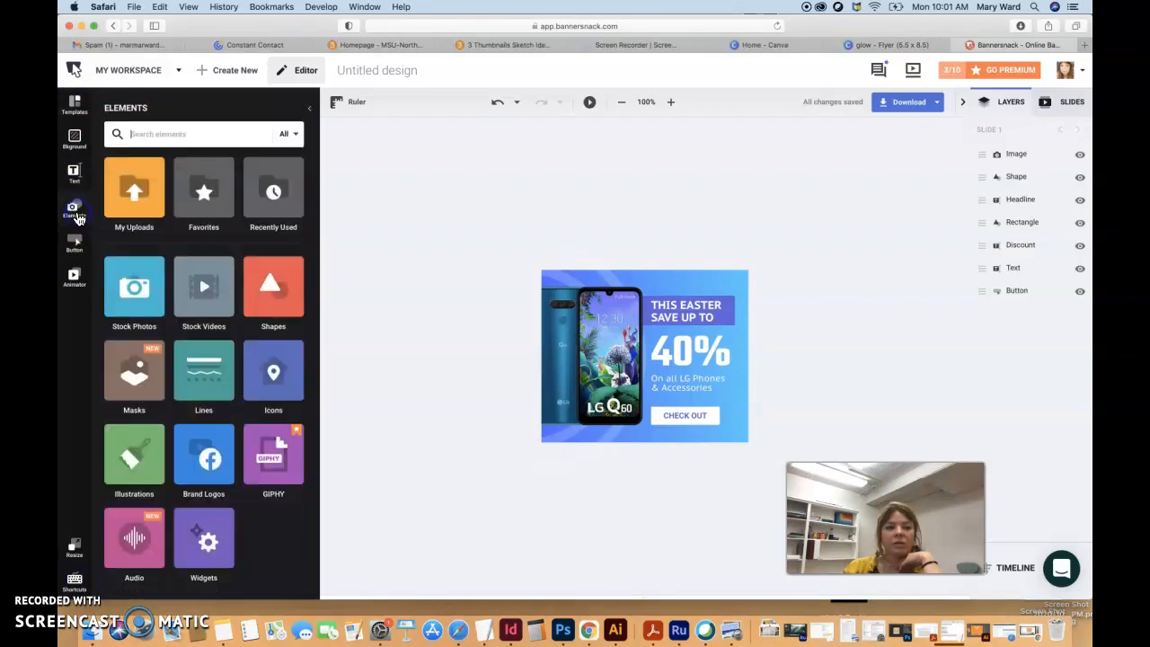
pyautogui.click(135, 193)
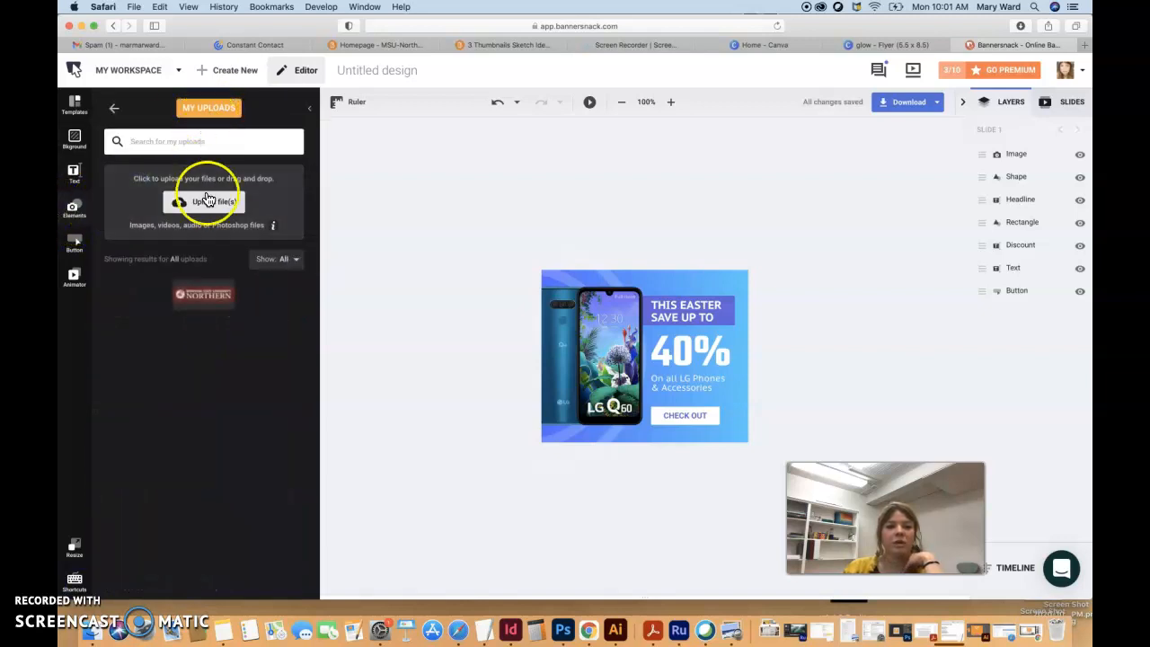
pyautogui.click(208, 205)
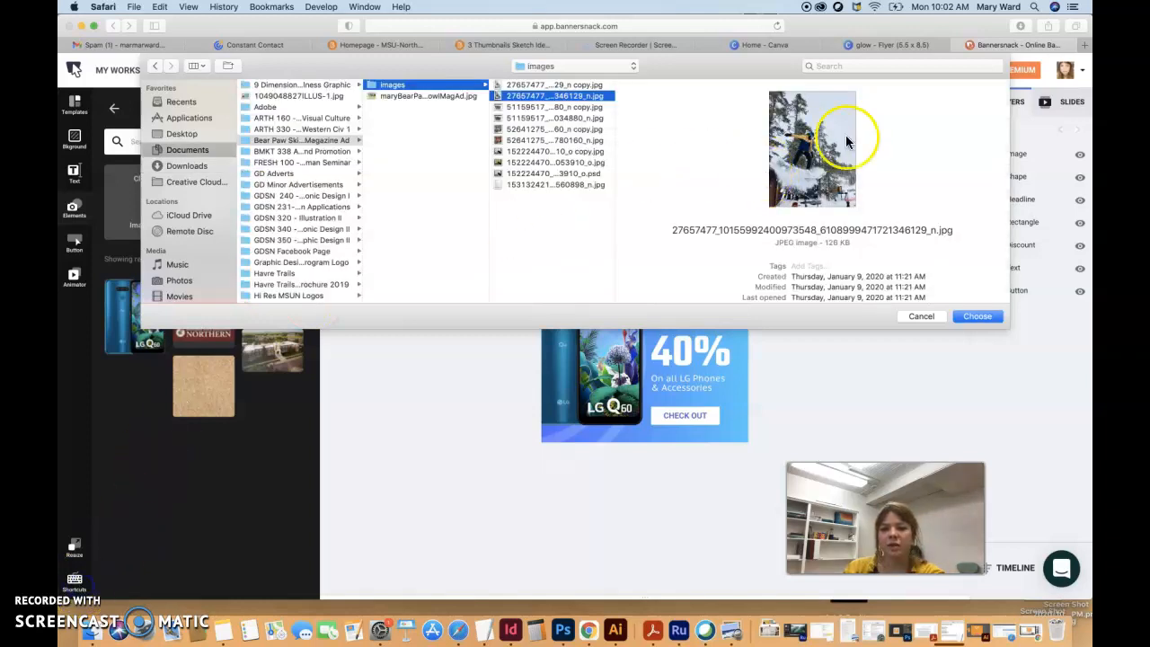
pyautogui.click(963, 317)
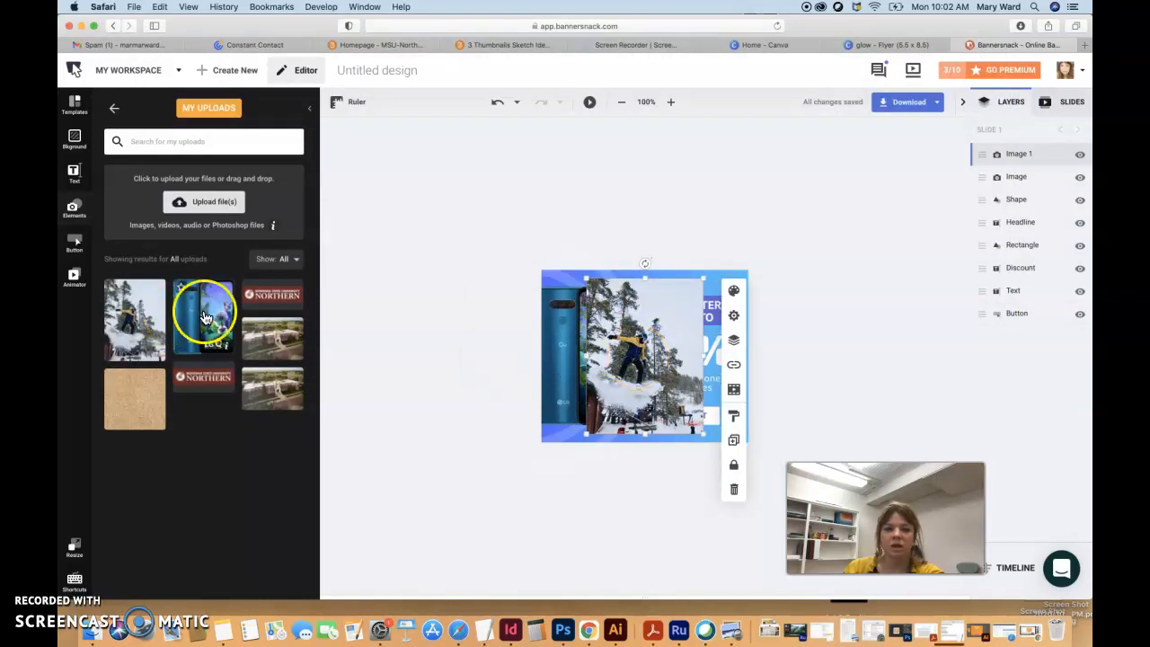
# - Move the snowboarder photo aside and delete the phone image from the banner
pyautogui.moveTo(682, 453); pyautogui.dragTo(794, 504)
pyautogui.click(628, 404)
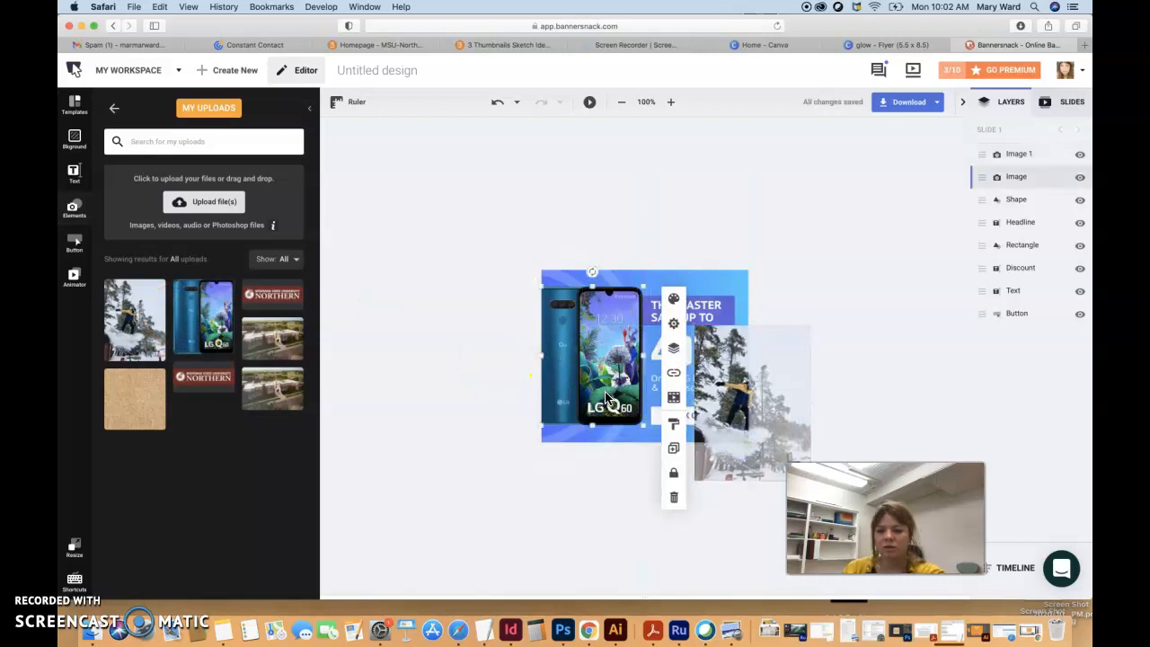
pyautogui.press('Delete')
# - Move and enlarge the snowboarder photo to span the banner's full width, keeping the jumping figure inside the canvas
pyautogui.moveTo(744, 398); pyautogui.dragTo(601, 332)
pyautogui.click(660, 434)
pyautogui.moveTo(657, 440); pyautogui.dragTo(745, 542)
pyautogui.moveTo(680, 485); pyautogui.dragTo(677, 428)
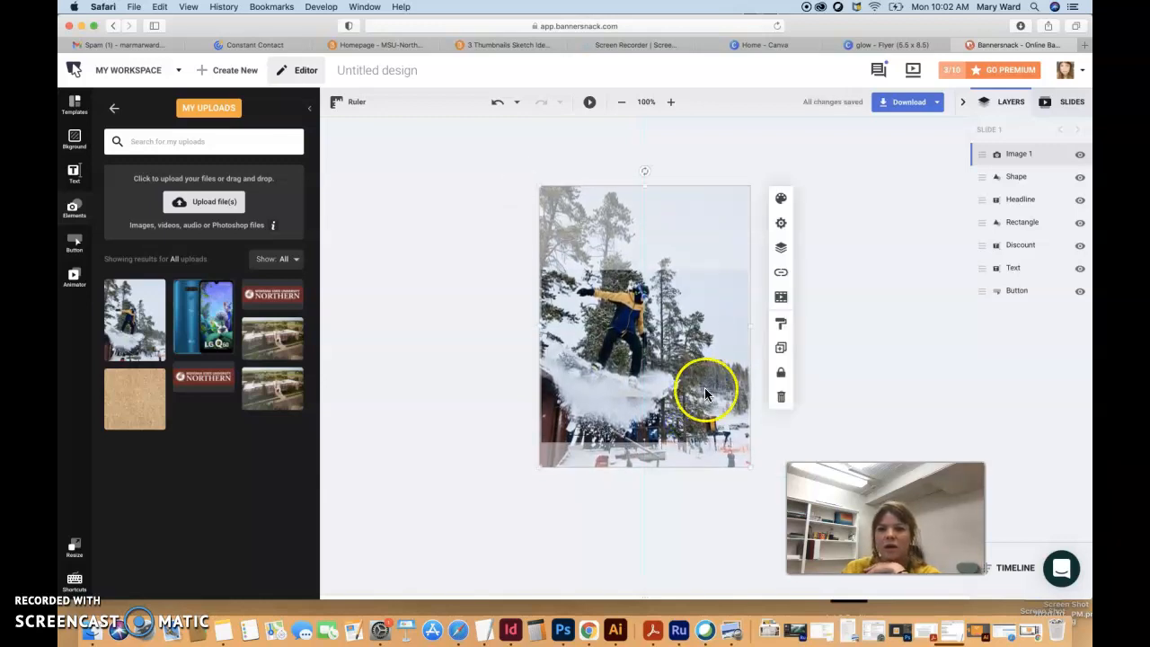
pyautogui.moveTo(749, 186); pyautogui.dragTo(746, 189)
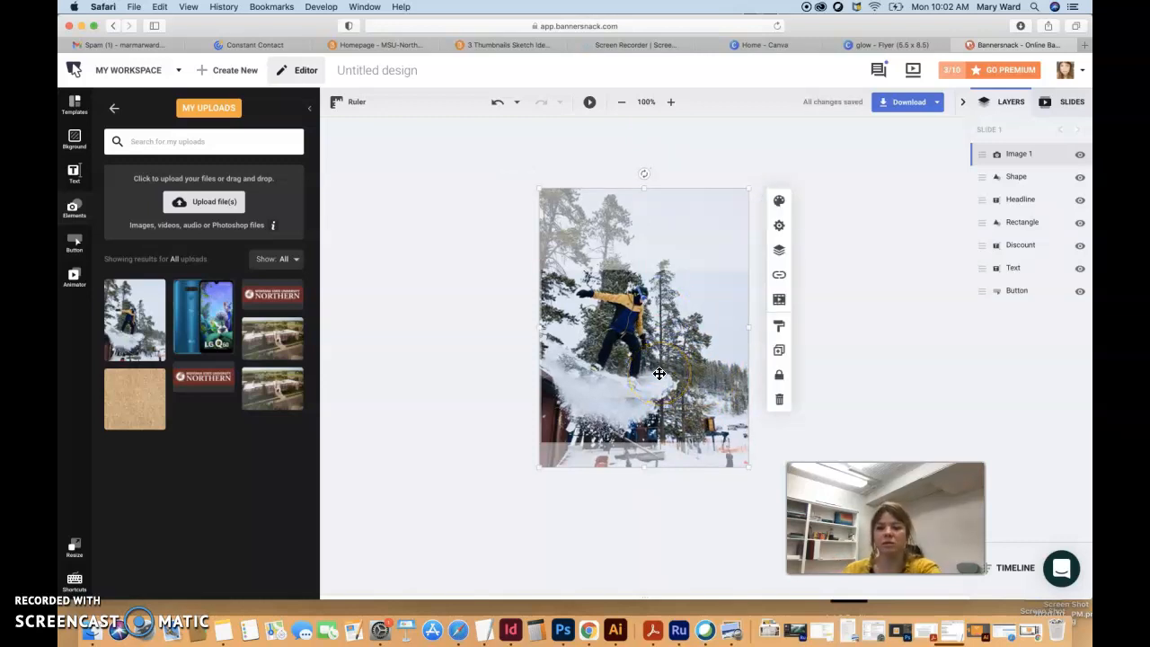
pyautogui.click(829, 436)
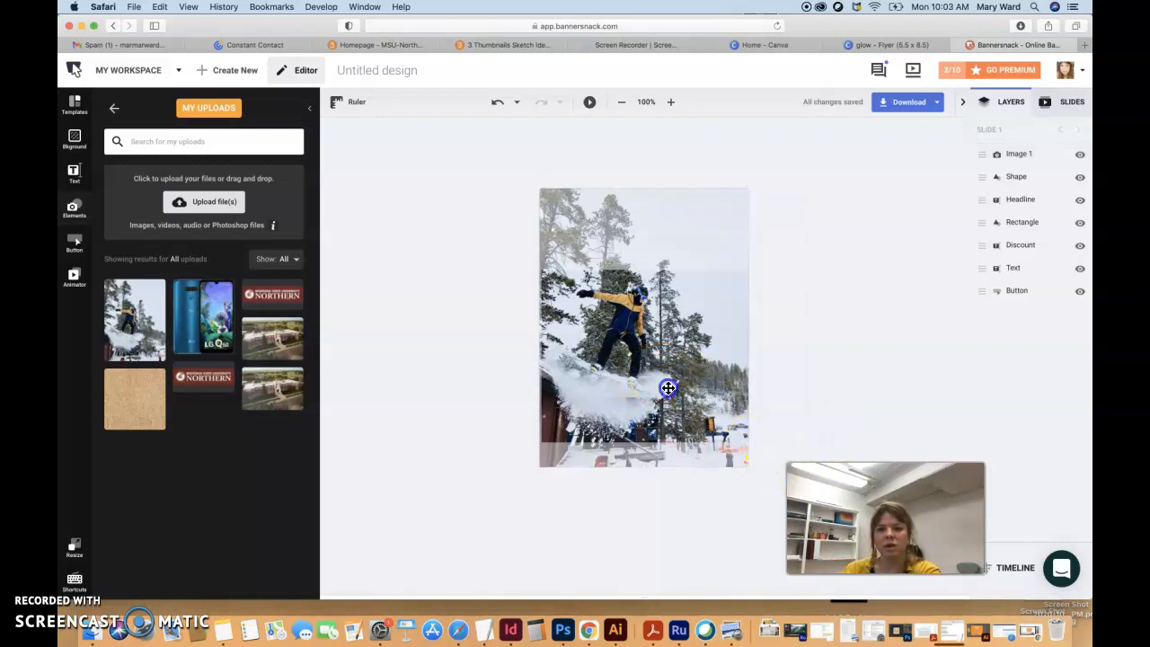
# - Look through the snowboarder photo's settings, layer and click-action options and the animation timeline
pyautogui.click(667, 388)
pyautogui.click(780, 210)
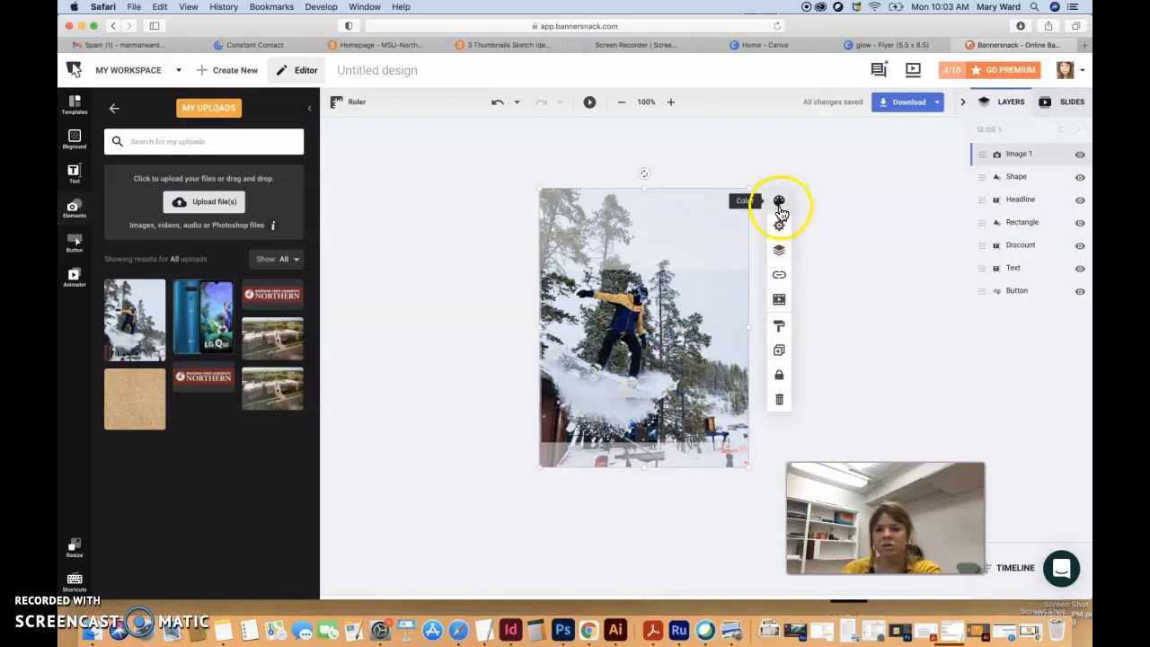
pyautogui.click(778, 226)
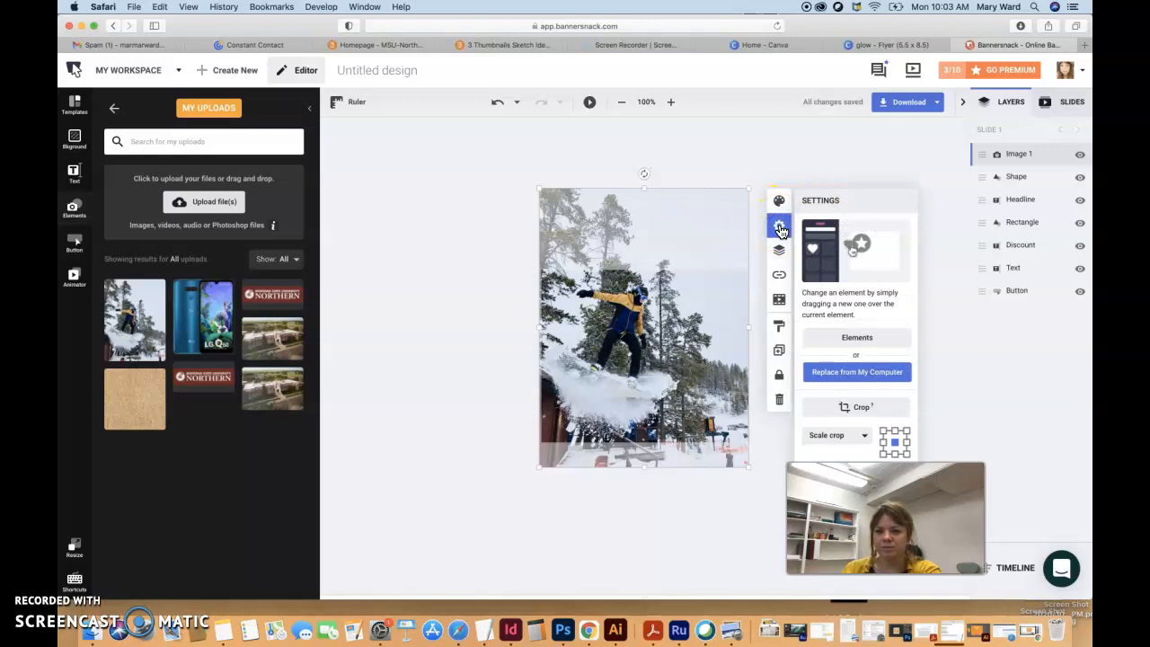
pyautogui.click(779, 225)
pyautogui.click(779, 226)
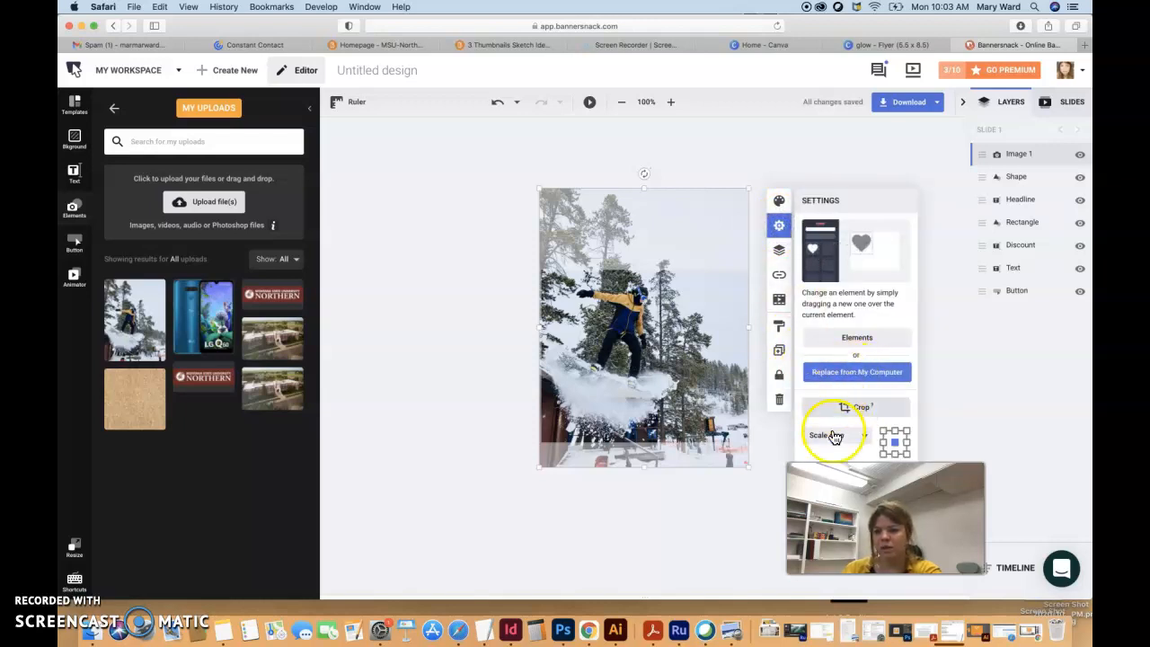
pyautogui.click(778, 251)
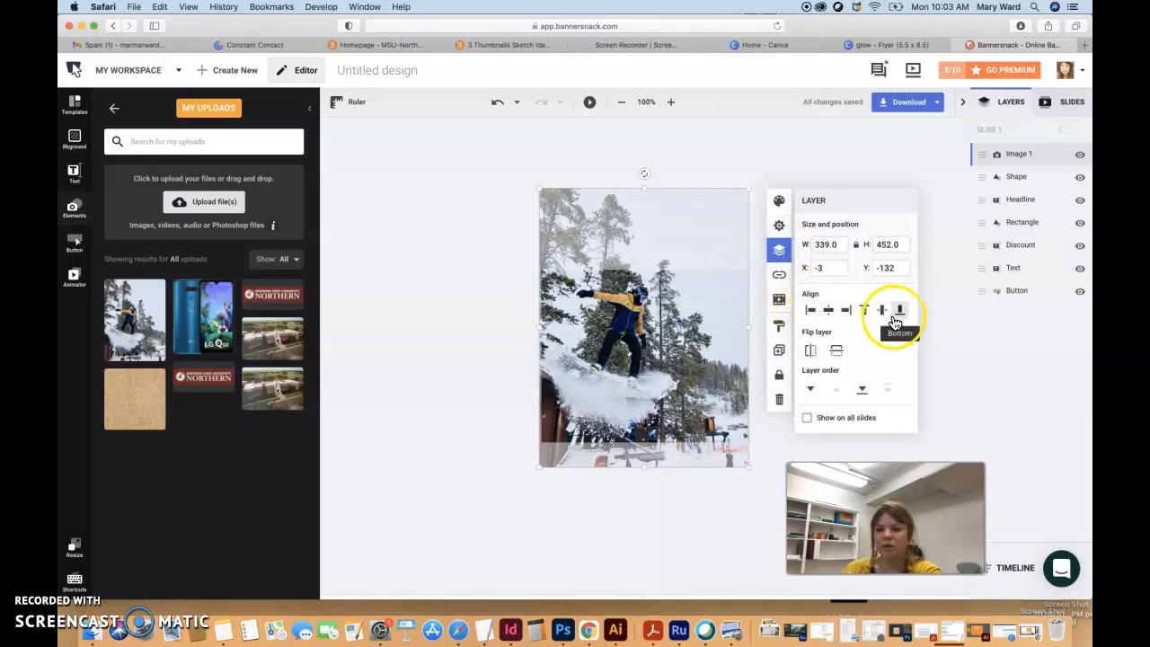
pyautogui.click(779, 279)
pyautogui.click(834, 244)
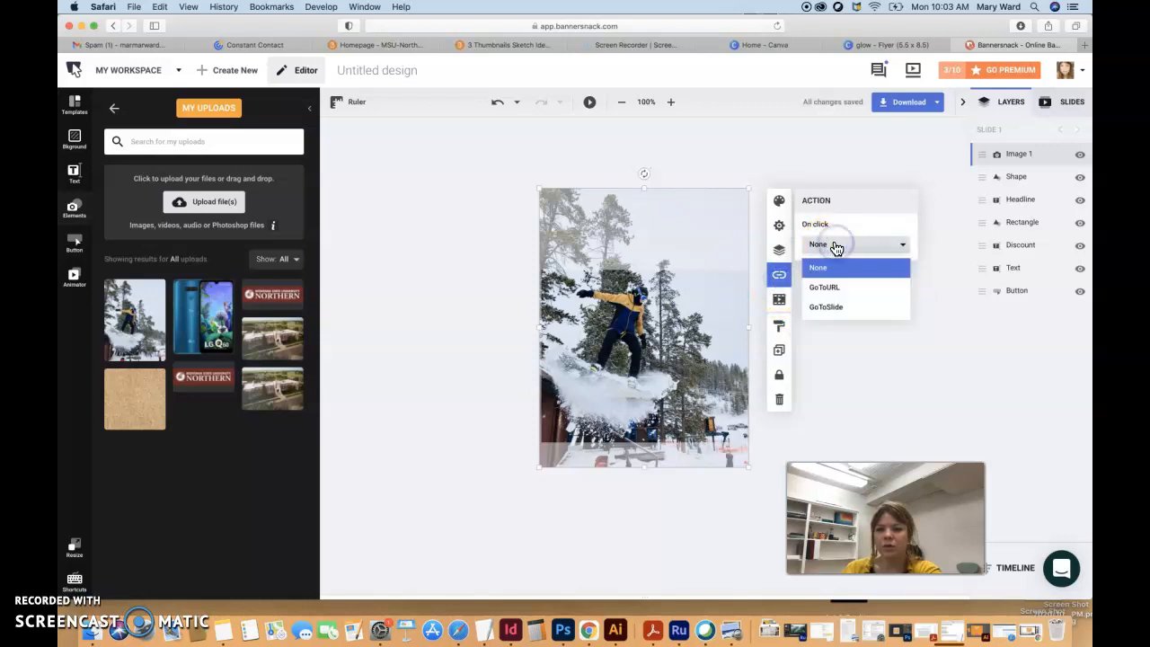
pyautogui.click(835, 244)
pyautogui.click(828, 247)
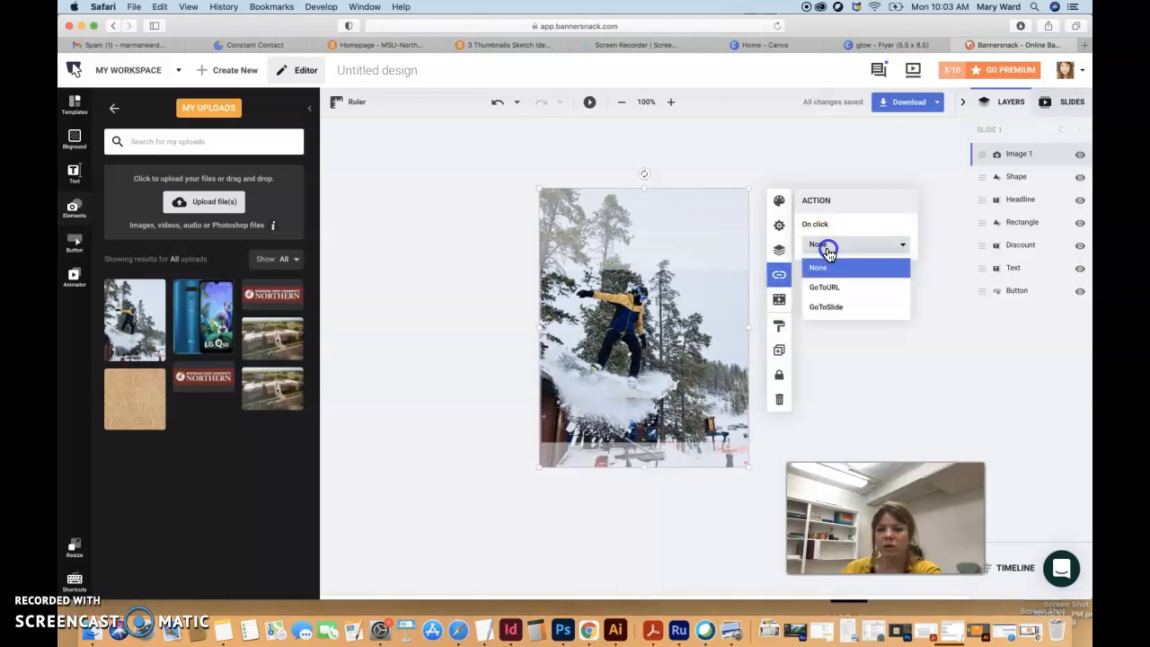
pyautogui.click(786, 307)
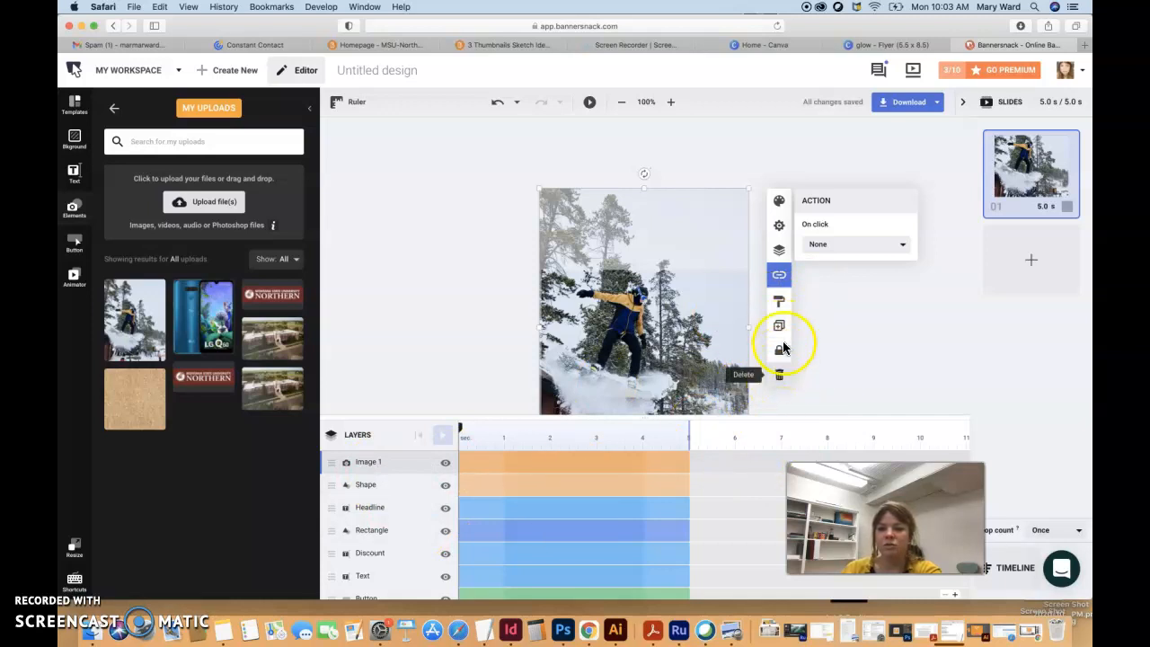
pyautogui.click(393, 213)
pyautogui.click(643, 311)
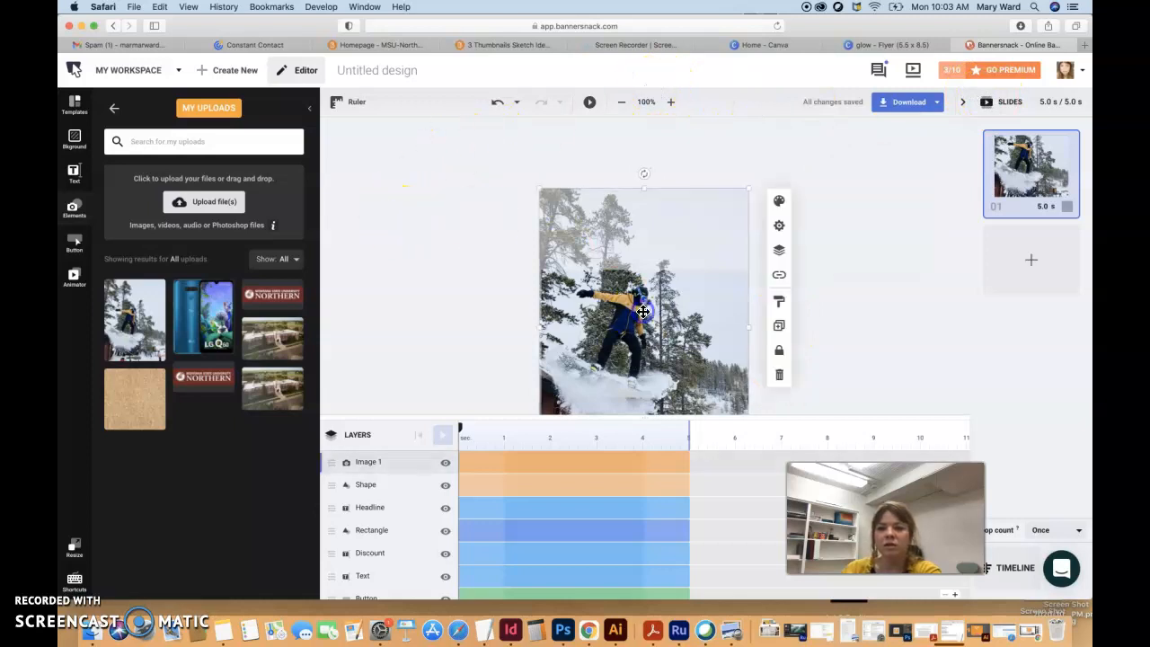
pyautogui.click(783, 228)
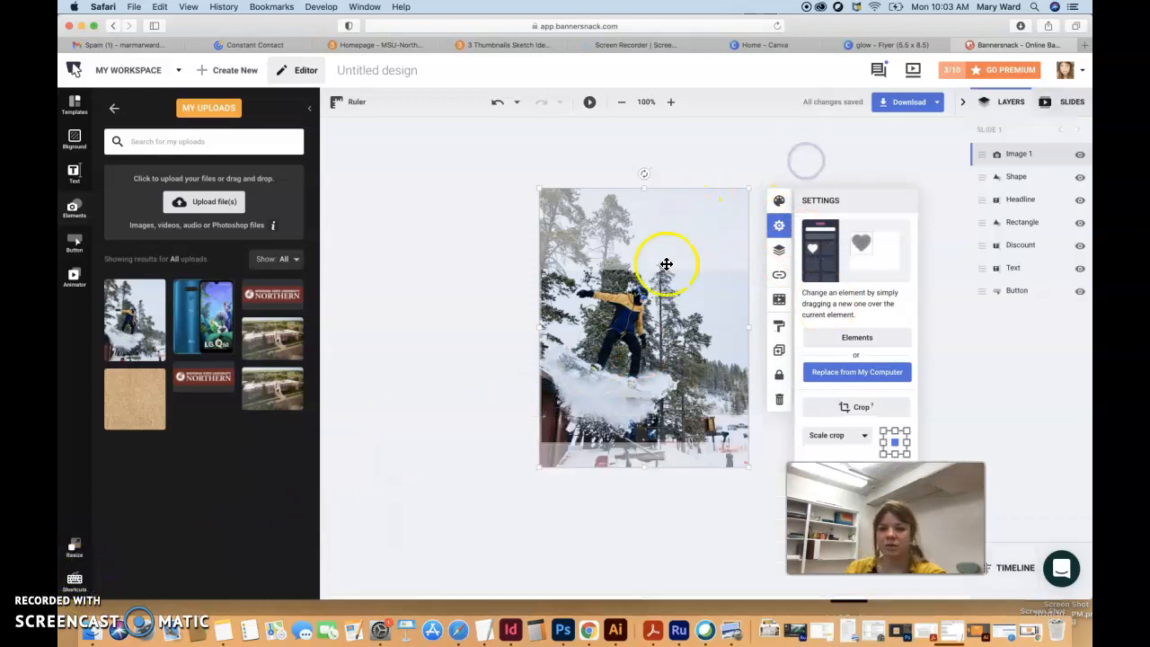
# - Send the snowboarder photo behind the sale text and button, and shift it left so the figure clears the headline
pyautogui.moveTo(1027, 159); pyautogui.dragTo(1023, 290)
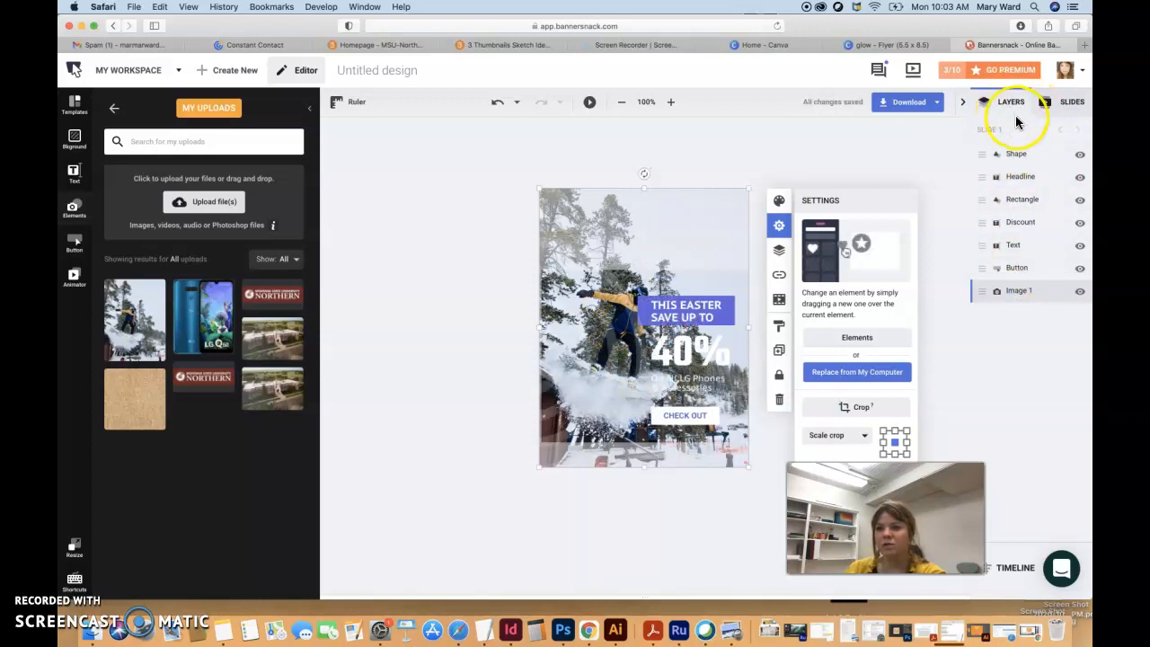
pyautogui.click(845, 152)
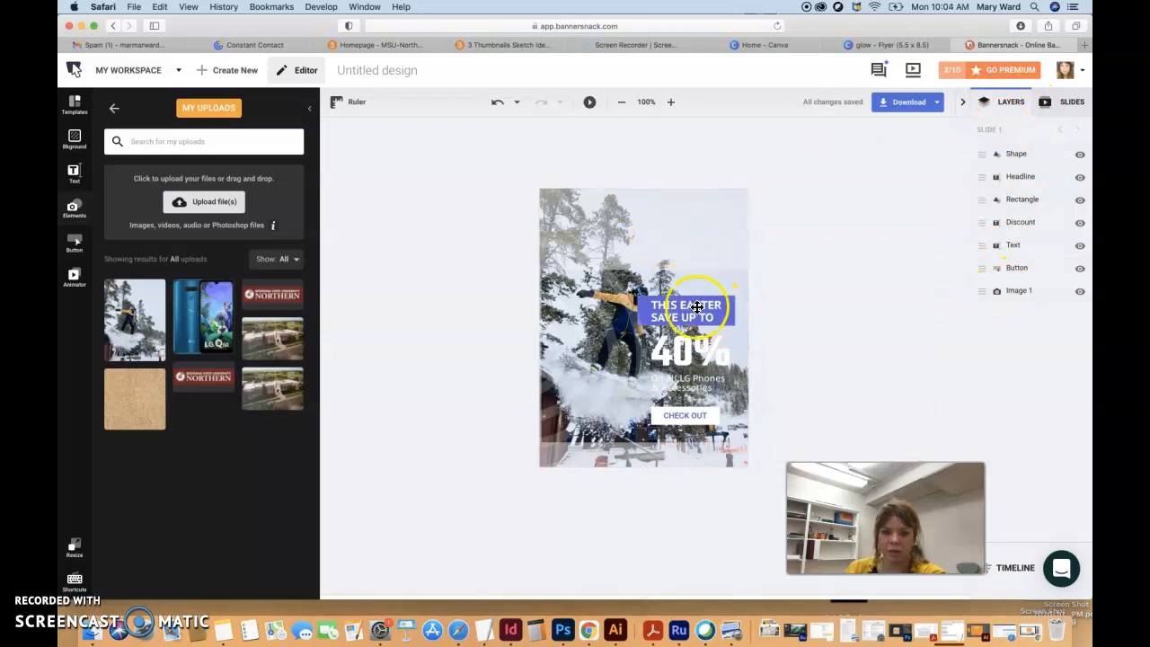
pyautogui.moveTo(716, 224); pyautogui.dragTo(664, 224)
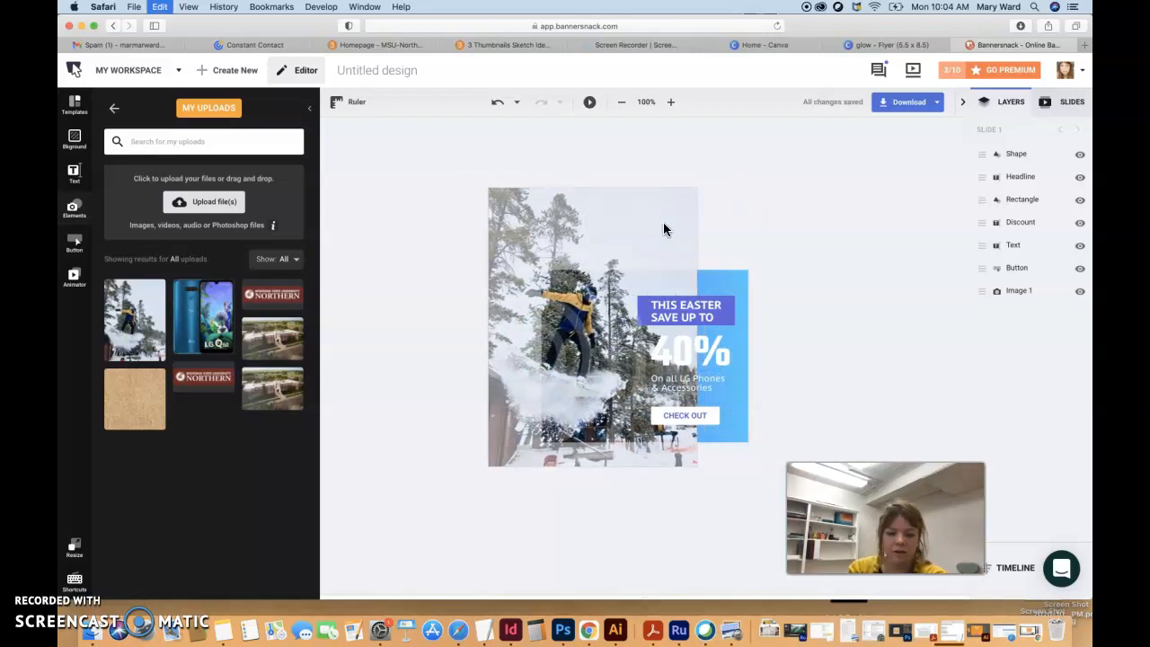
pyautogui.moveTo(641, 231)
pyautogui.mouseDown()
pyautogui.moveTo(719, 234)
pyautogui.moveTo(611, 228)
pyautogui.moveTo(662, 237)
pyautogui.mouseUp()
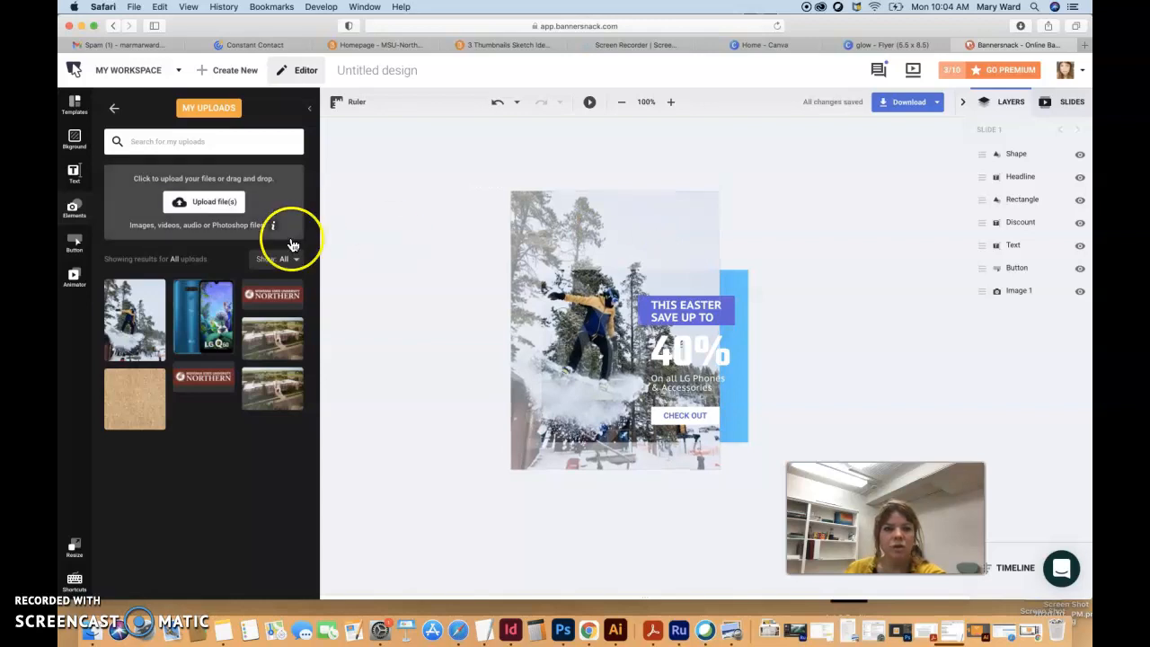
# - Add a second copy of the snowboarder photo and enlarge it to about 339 x 452 px, matching the first
pyautogui.click(130, 314)
pyautogui.moveTo(587, 433); pyautogui.dragTo(512, 535)
pyautogui.moveTo(701, 278); pyautogui.dragTo(716, 258)
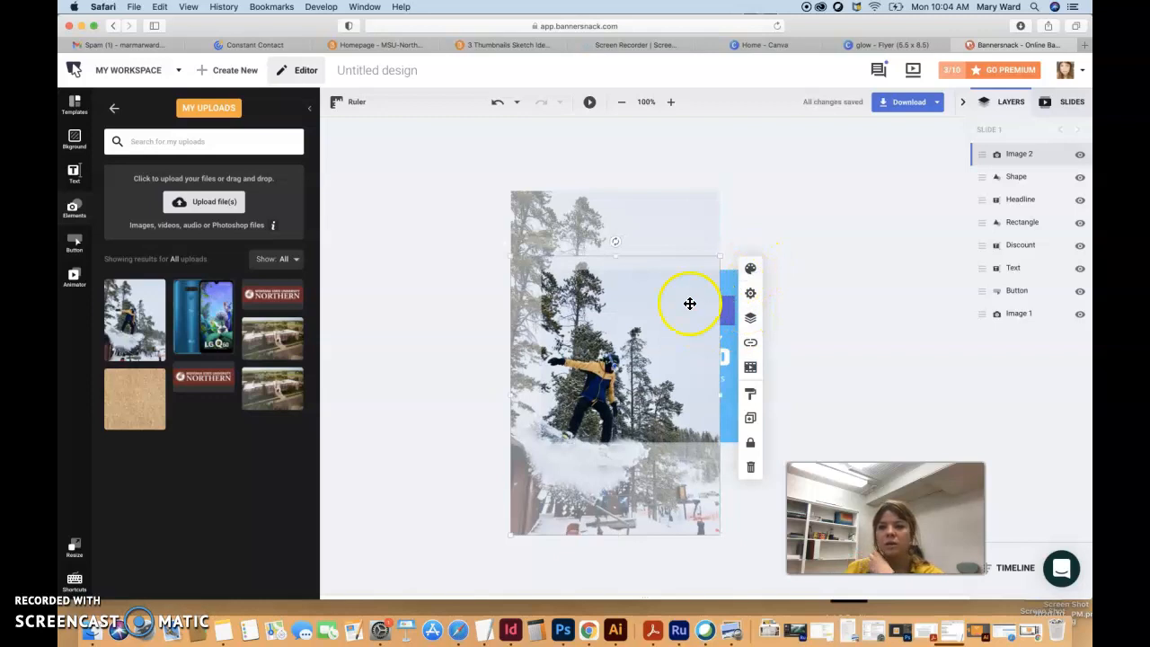
pyautogui.moveTo(513, 398); pyautogui.dragTo(509, 433)
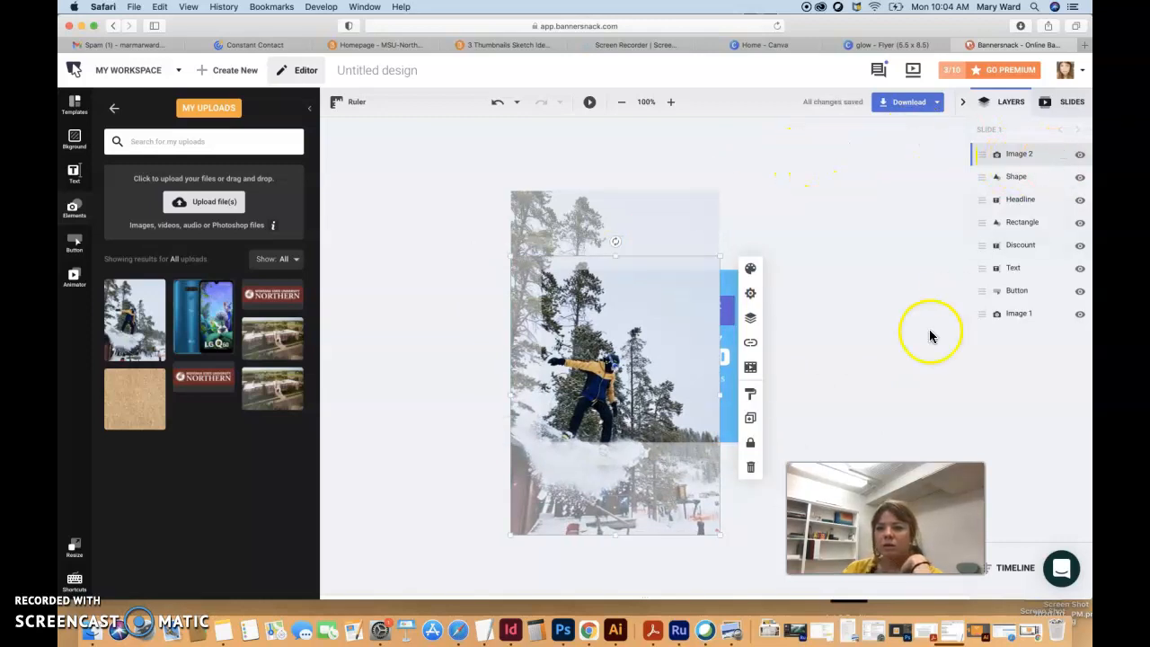
# - Flip the second photo horizontally and place it against the first photo's right edge, at about X 290, Y -128
pyautogui.click(752, 320)
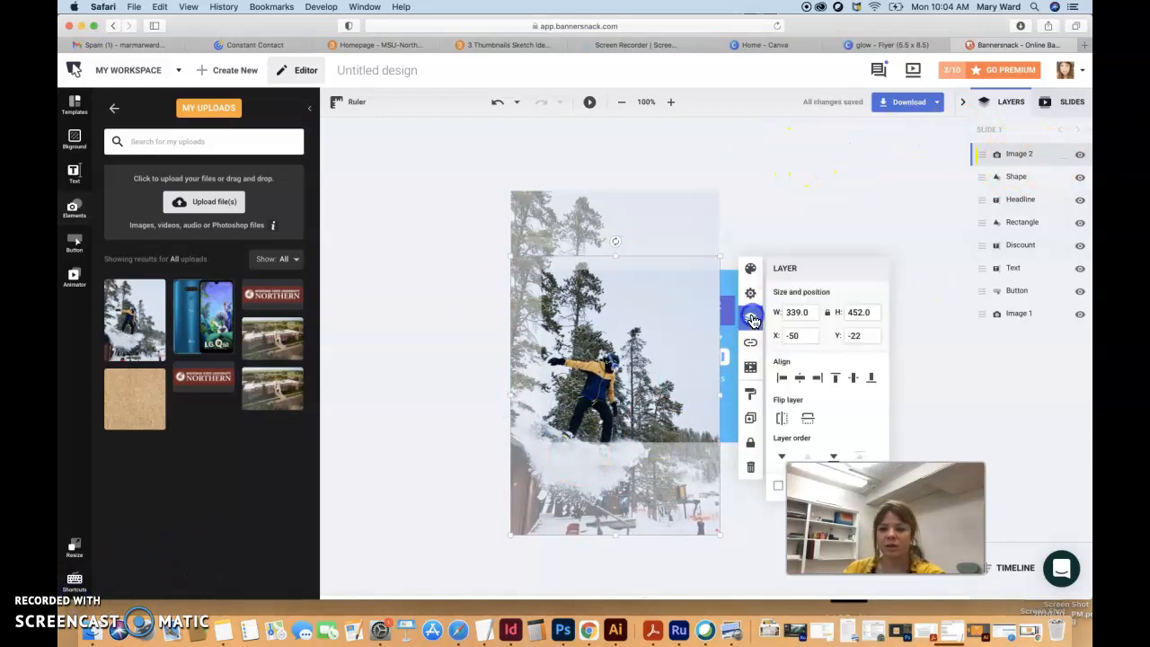
pyautogui.click(782, 424)
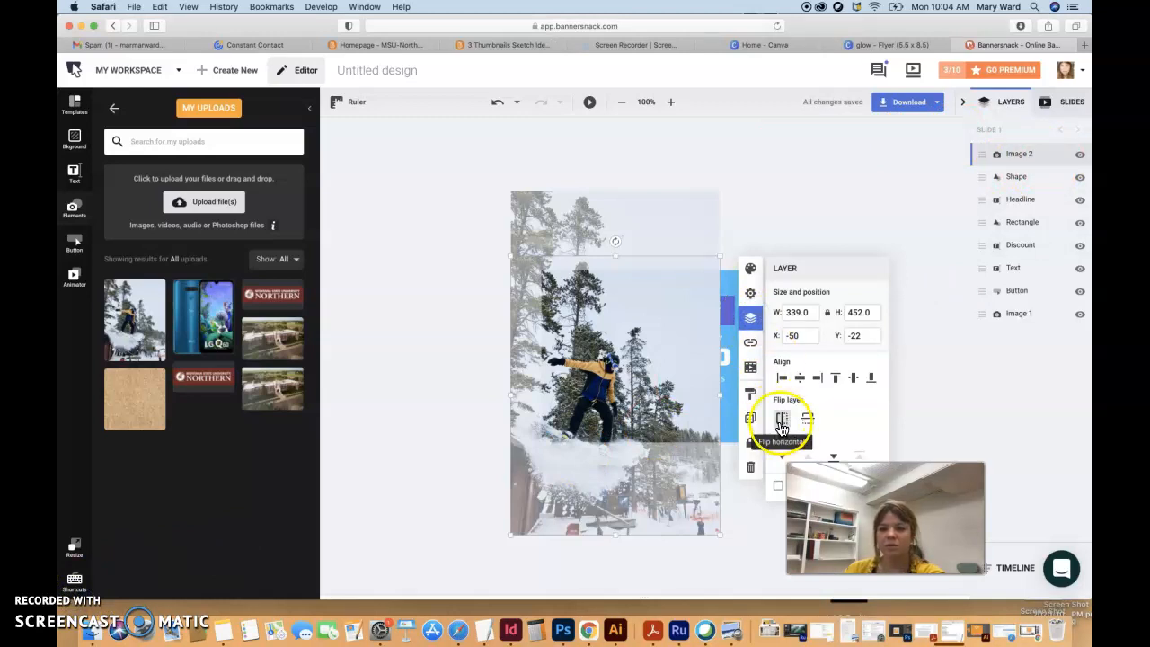
pyautogui.click(781, 420)
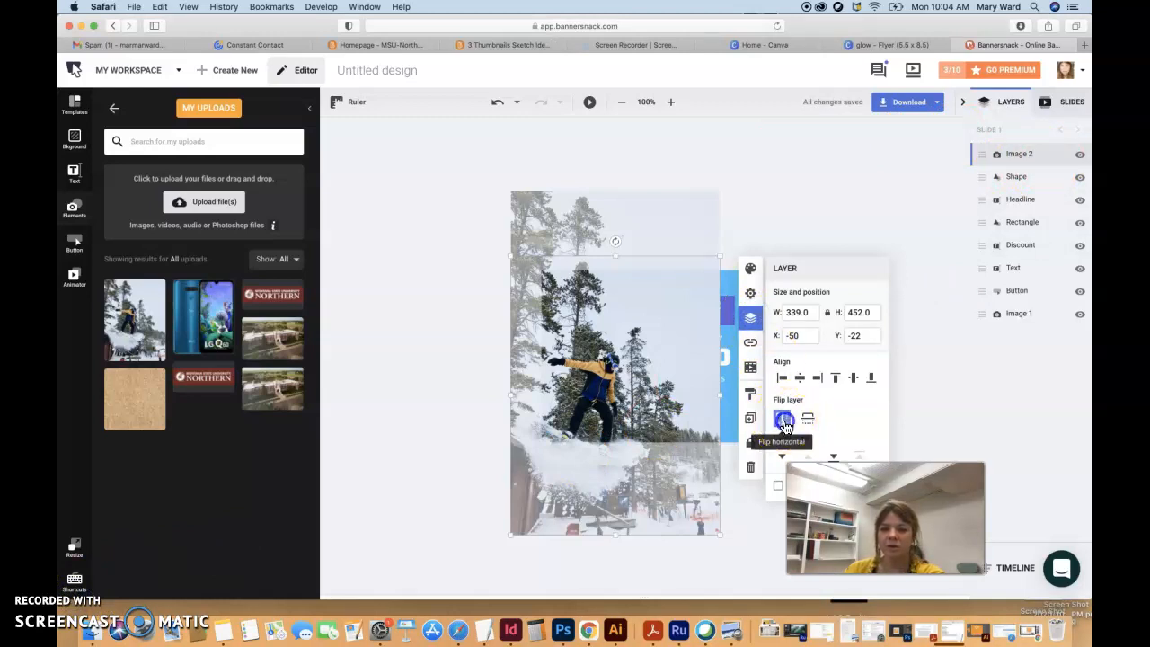
pyautogui.moveTo(645, 386); pyautogui.dragTo(834, 332)
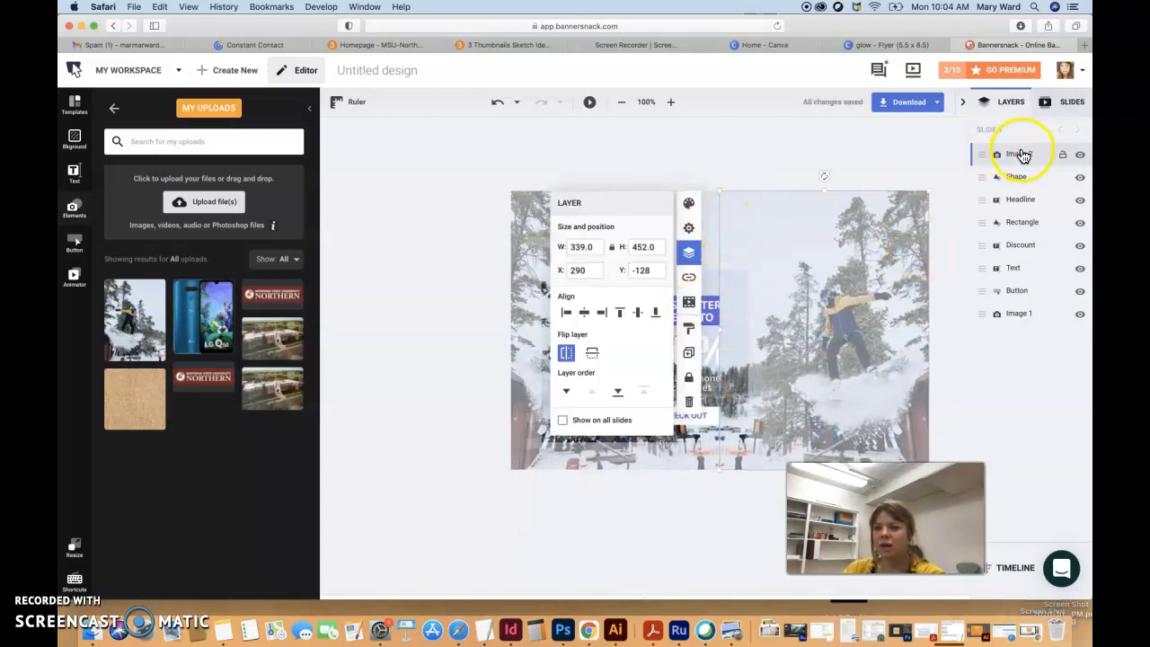
# - Move the mirrored photo's layer beneath the text and button layers, directly above the original photo
pyautogui.moveTo(1021, 158); pyautogui.dragTo(990, 277)
pyautogui.click(624, 165)
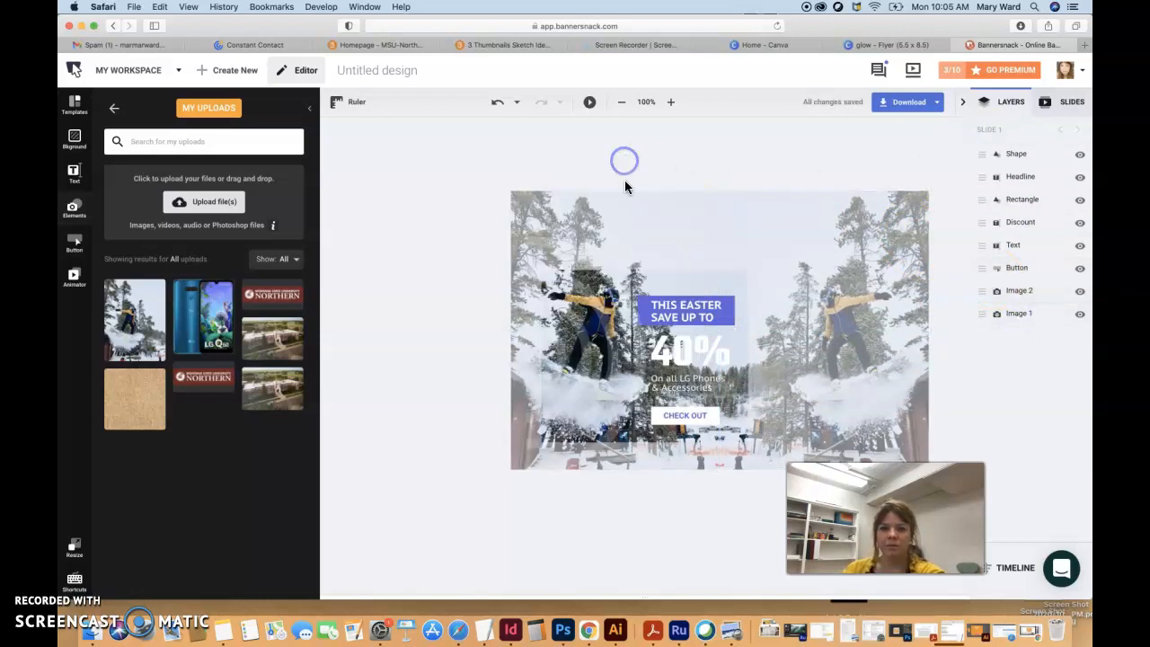
pyautogui.click(412, 358)
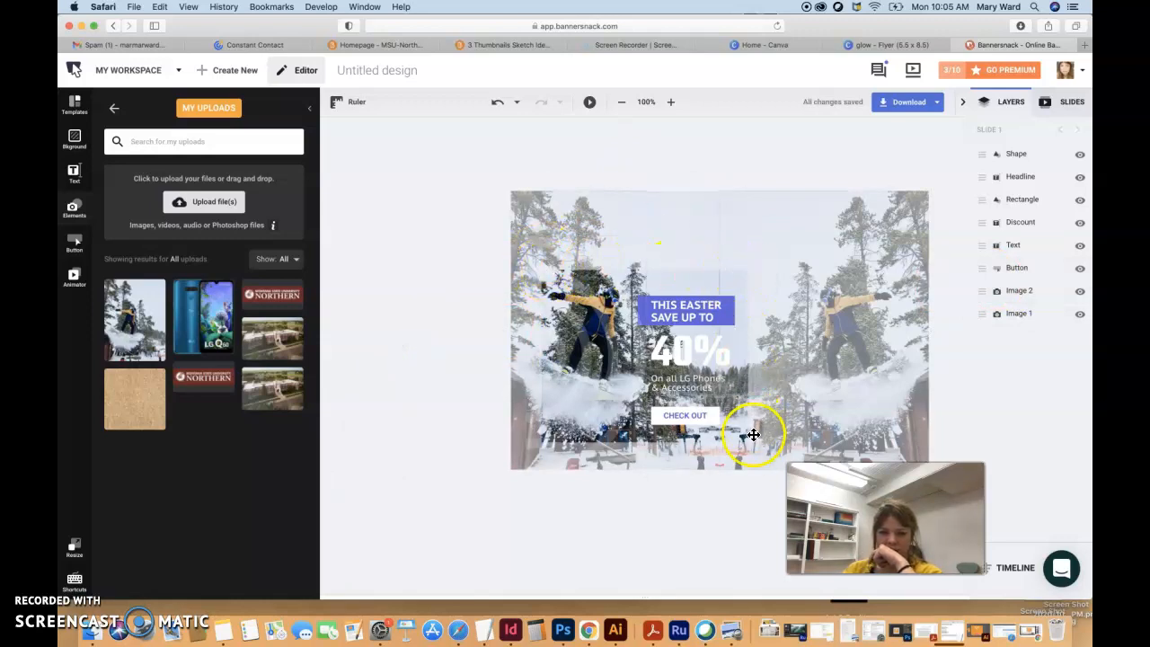
# - Crop the original snowboarder photo to the canvas's top, left and bottom edges, about 290 x 283 px
pyautogui.click(545, 208)
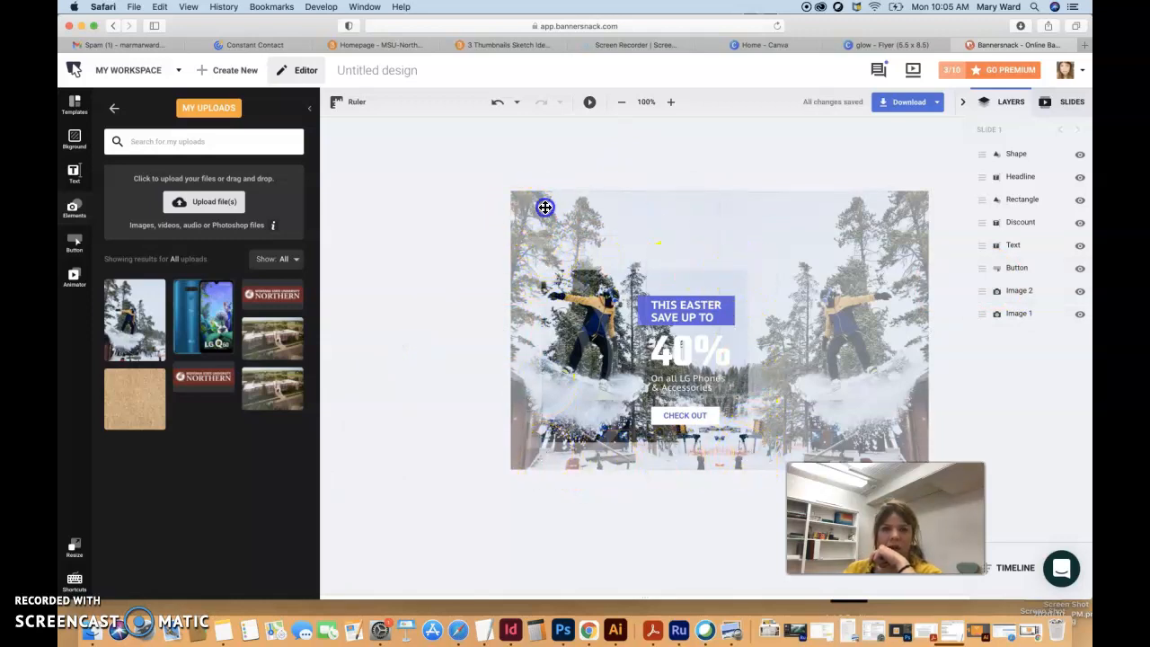
pyautogui.click(748, 232)
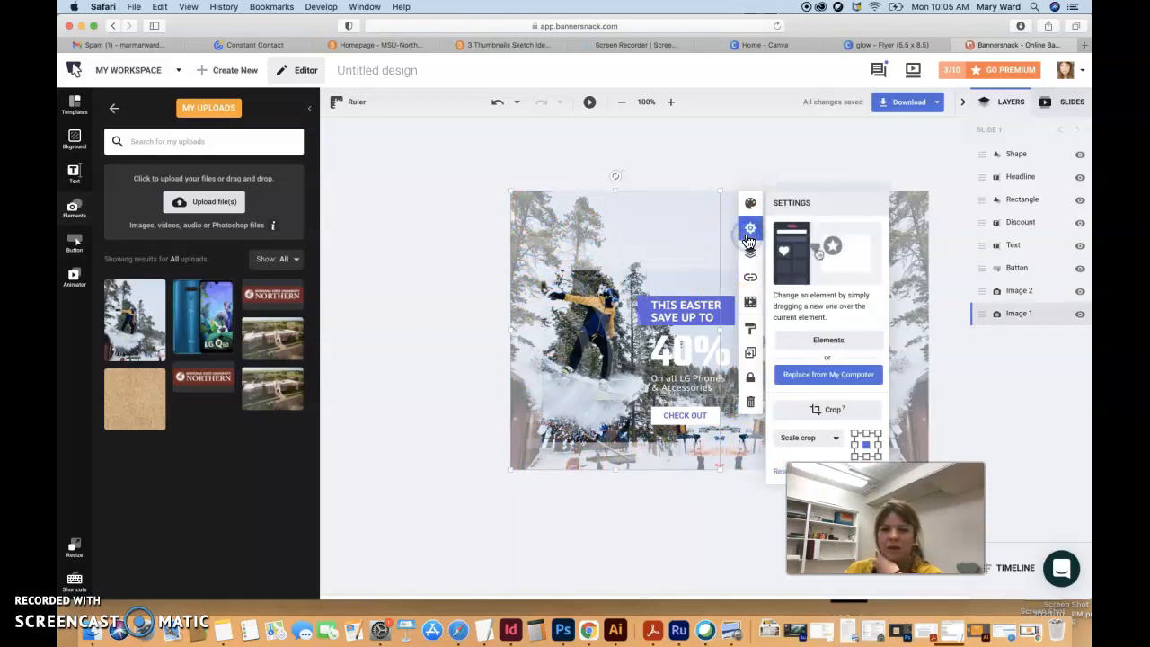
pyautogui.click(827, 408)
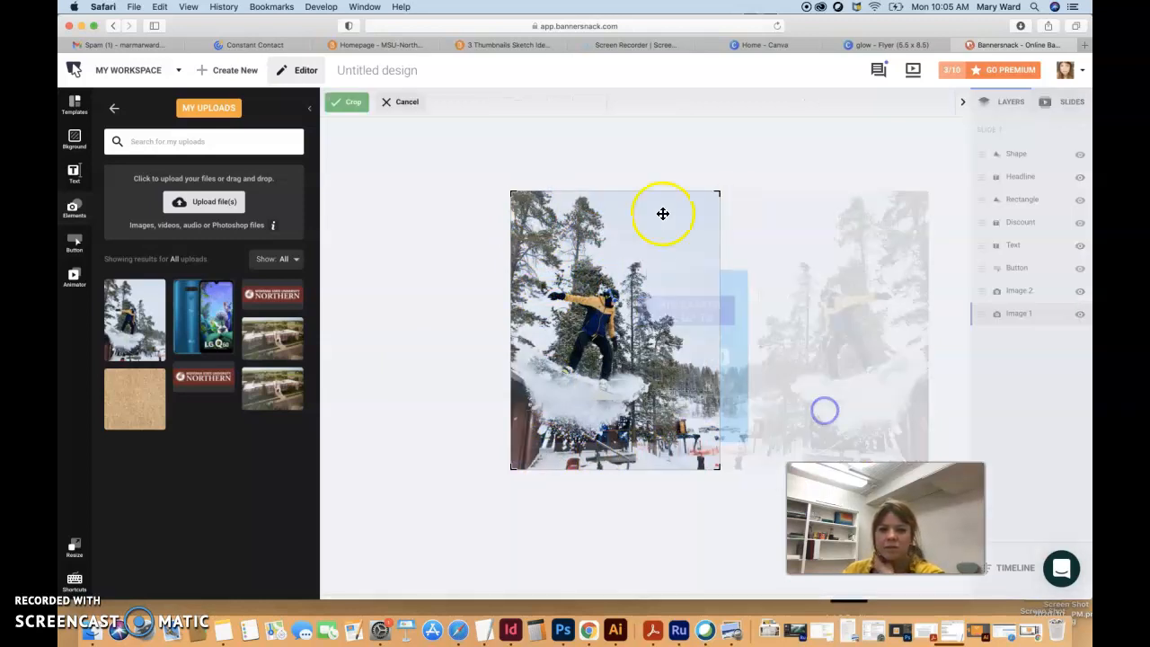
pyautogui.moveTo(514, 190); pyautogui.dragTo(497, 266)
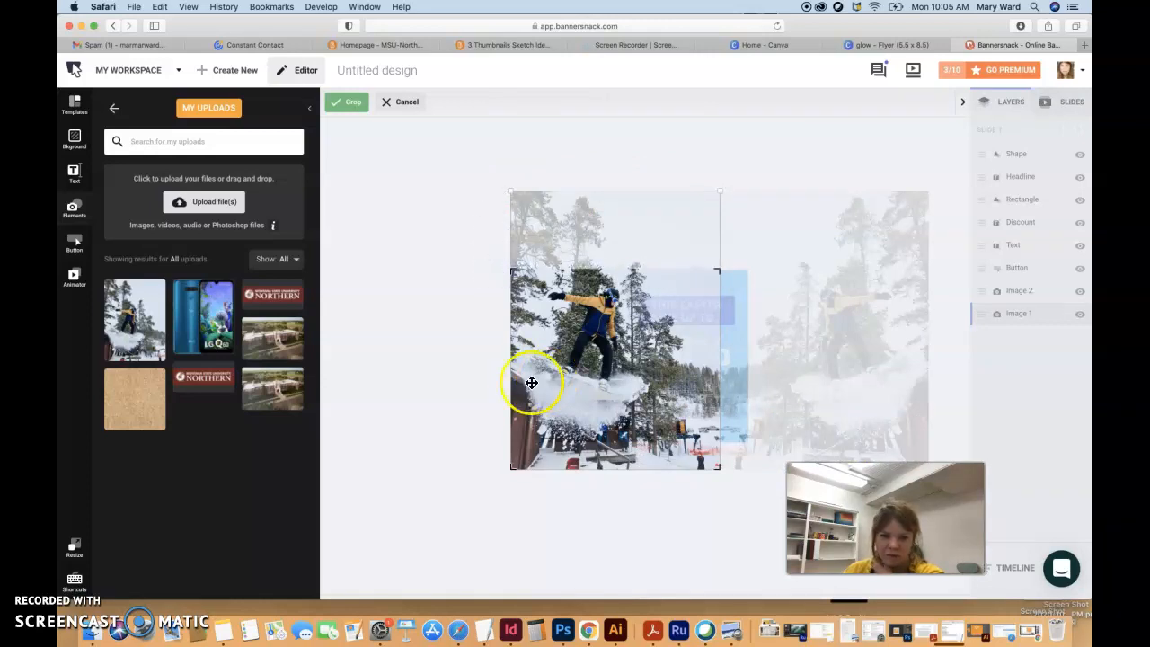
pyautogui.moveTo(511, 470); pyautogui.dragTo(541, 474)
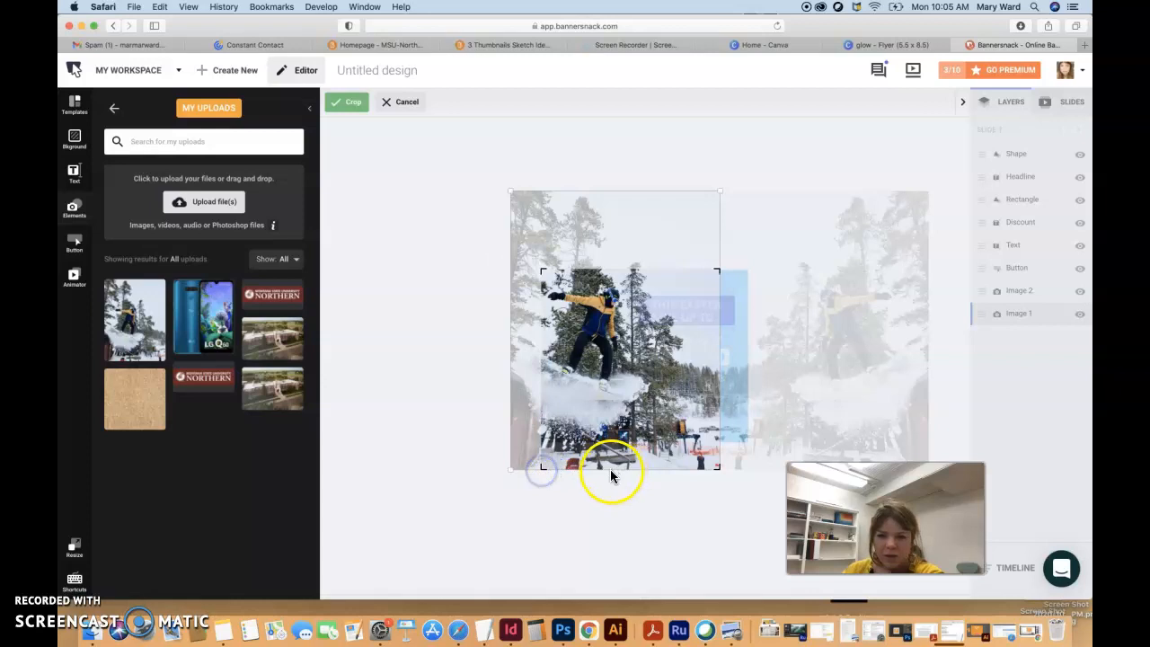
pyautogui.moveTo(718, 468); pyautogui.dragTo(716, 441)
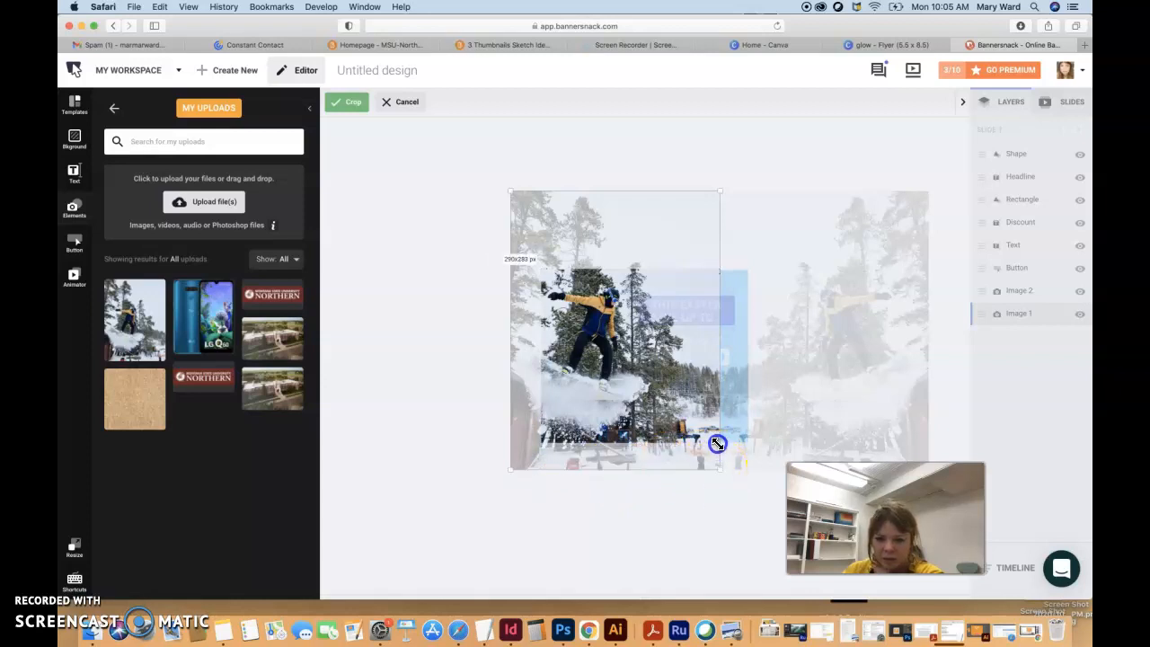
pyautogui.click(818, 422)
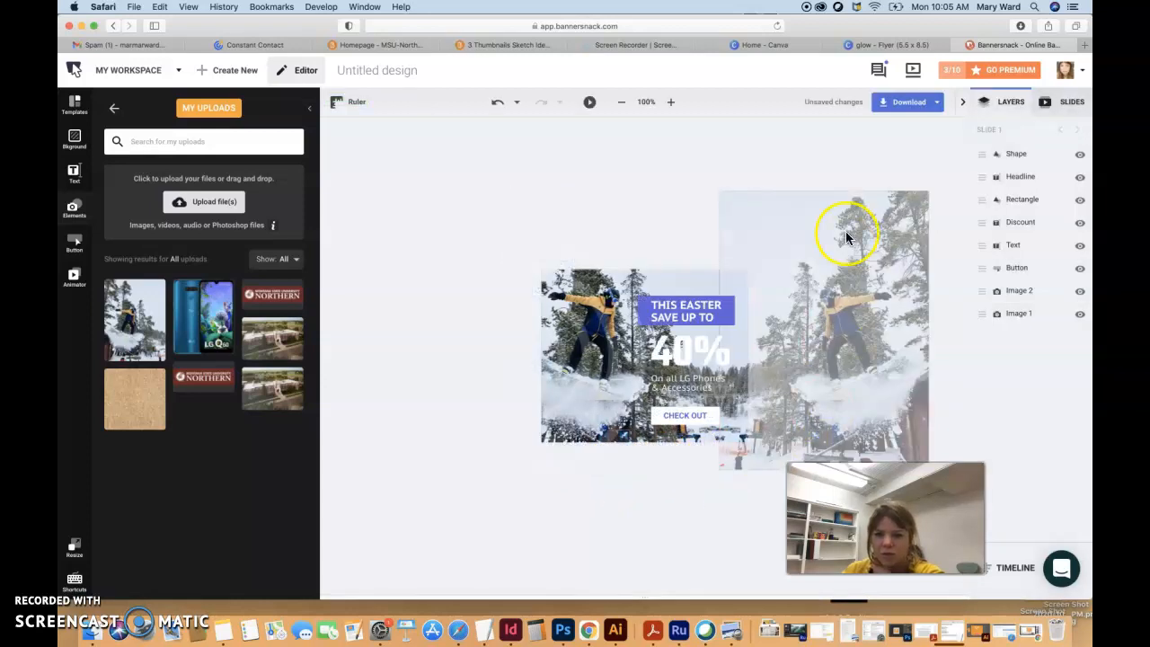
# - Crop the mirrored photo down to the canvas's top edge and cut away the duplicate snowboarder on its right
pyautogui.click(865, 205)
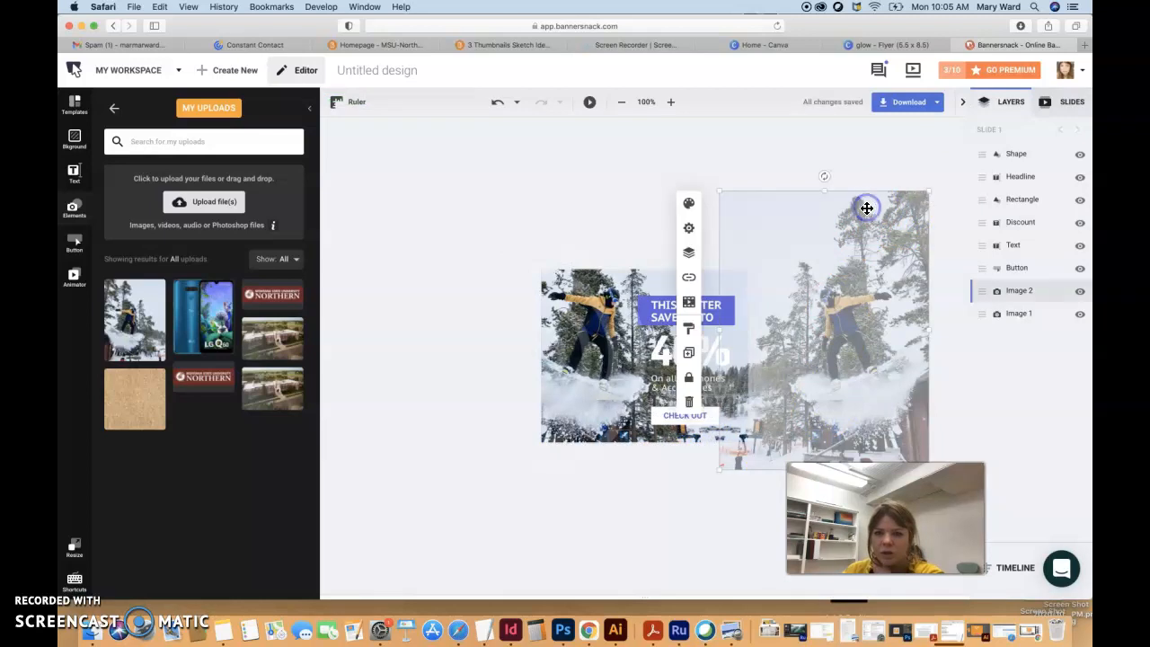
pyautogui.click(688, 229)
pyautogui.click(621, 415)
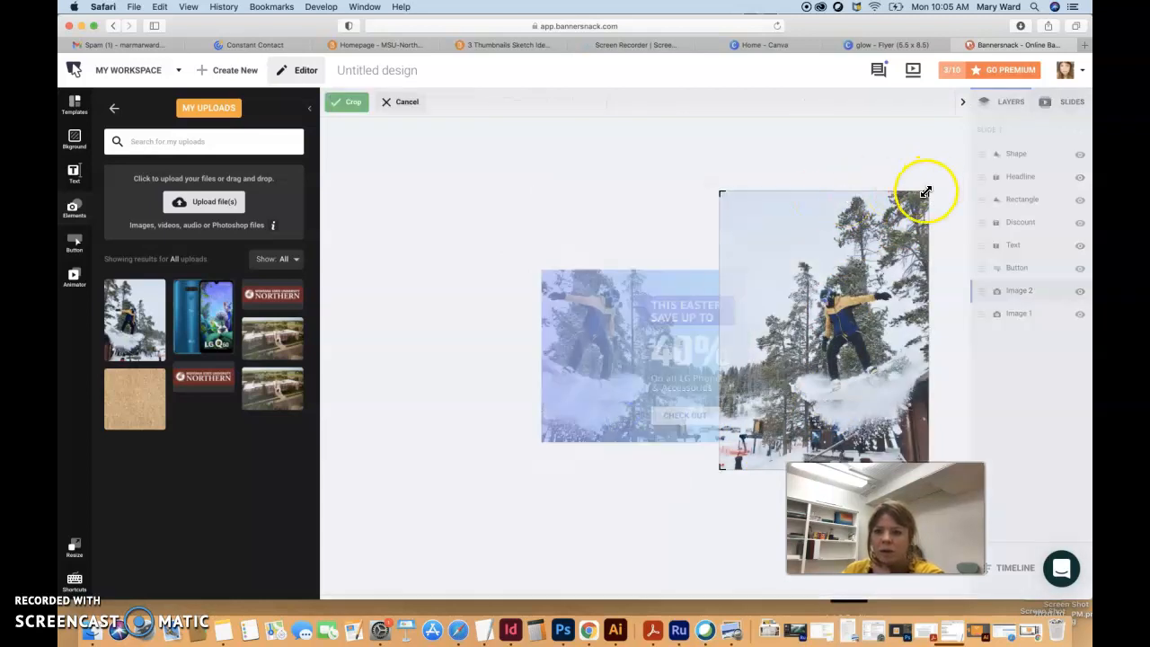
pyautogui.moveTo(860, 253); pyautogui.dragTo(824, 271)
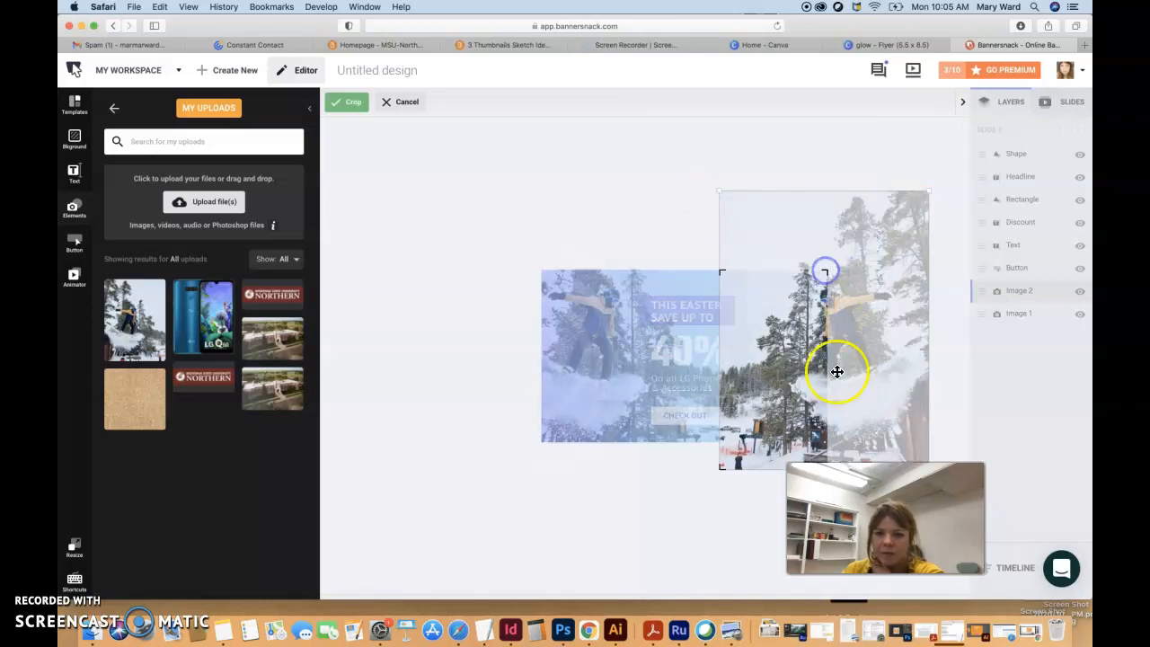
pyautogui.moveTo(825, 374)
pyautogui.mouseDown()
pyautogui.moveTo(787, 375)
pyautogui.moveTo(848, 377)
pyautogui.mouseUp()
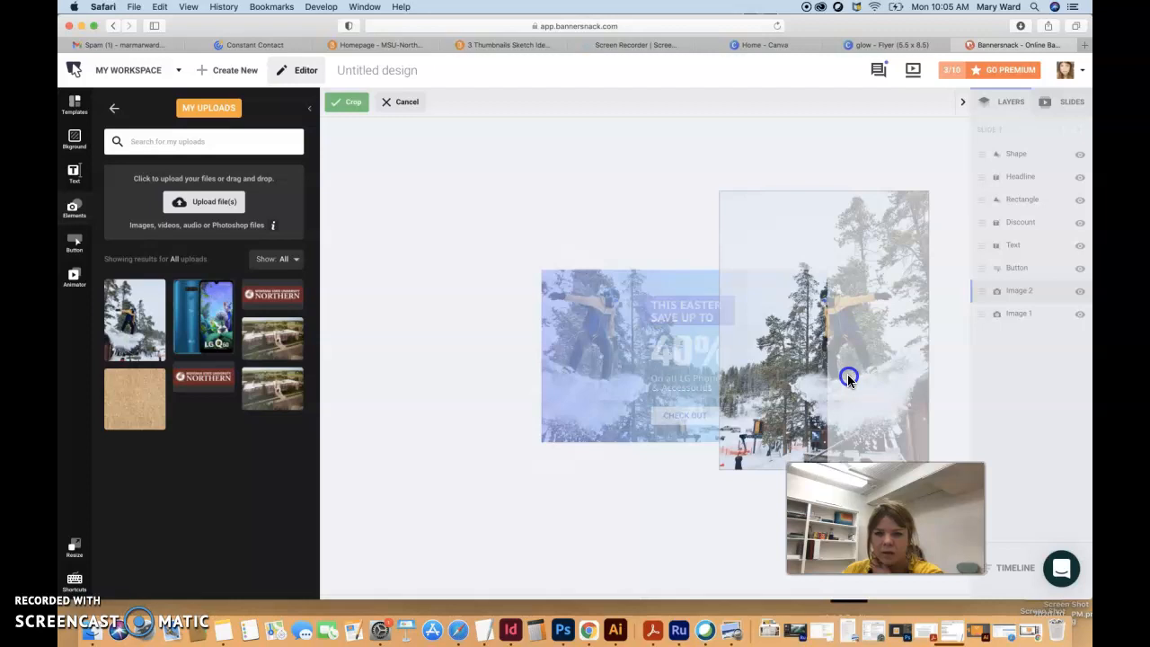
pyautogui.click(690, 511)
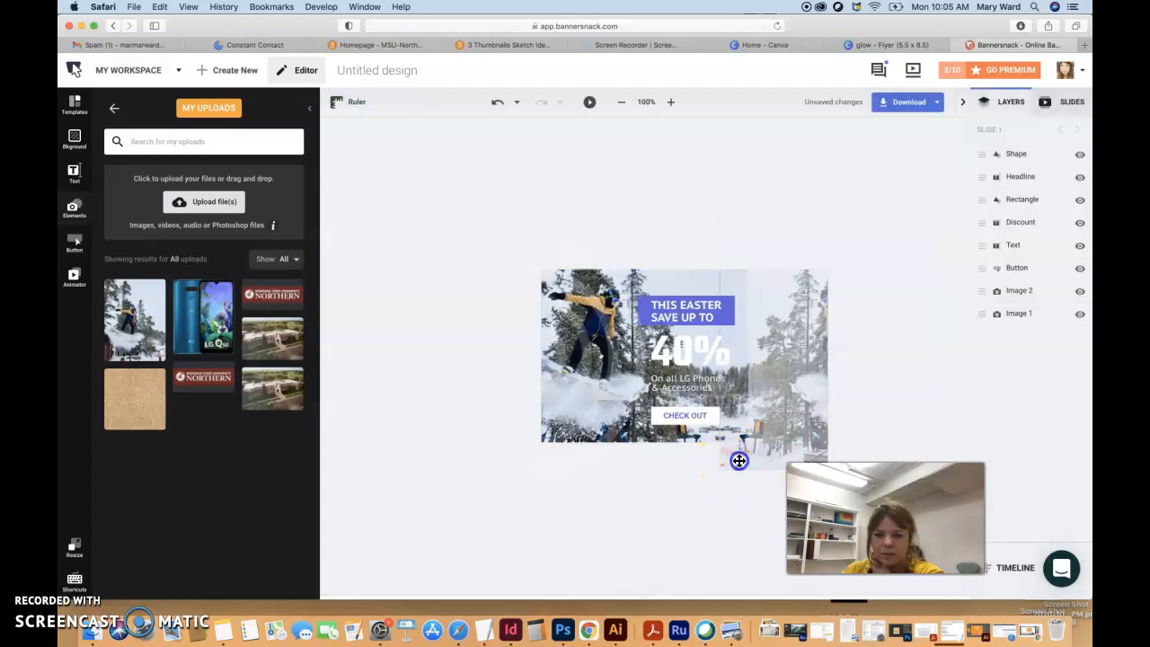
# - Trim the mirrored photo to the canvas's right and bottom edges
pyautogui.click(828, 384)
pyautogui.moveTo(830, 371); pyautogui.dragTo(747, 380)
pyautogui.moveTo(736, 469); pyautogui.dragTo(731, 443)
pyautogui.click(694, 486)
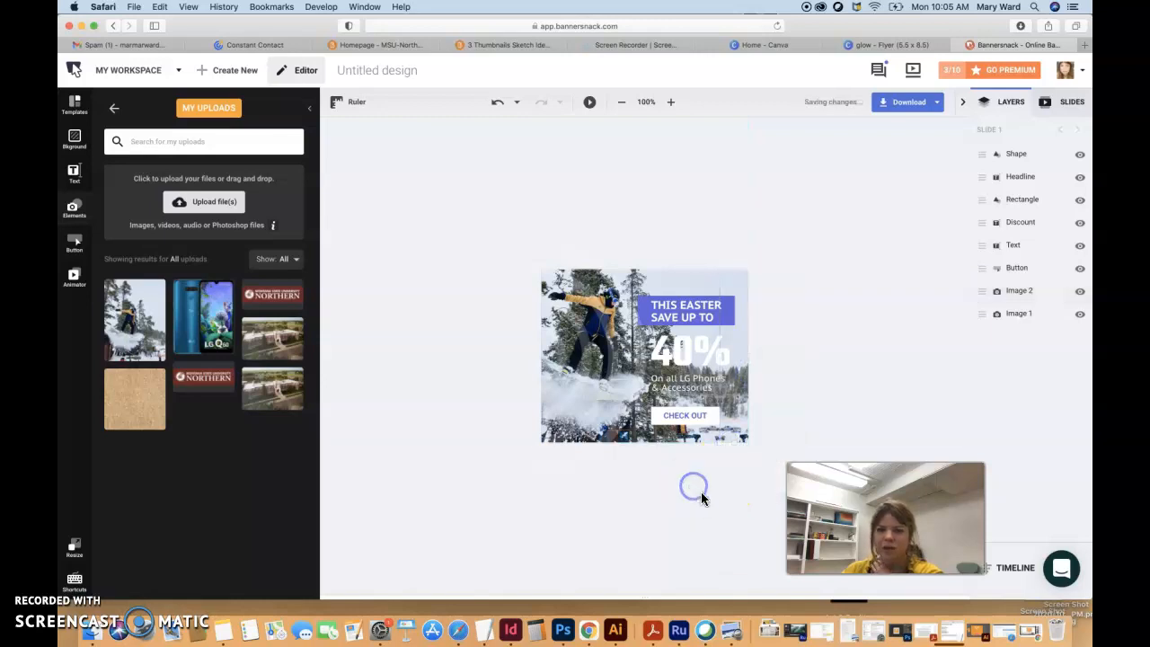
# - Identify the leftover template Shape layer by toggling its visibility, and delete that layer
pyautogui.click(598, 314)
pyautogui.click(717, 273)
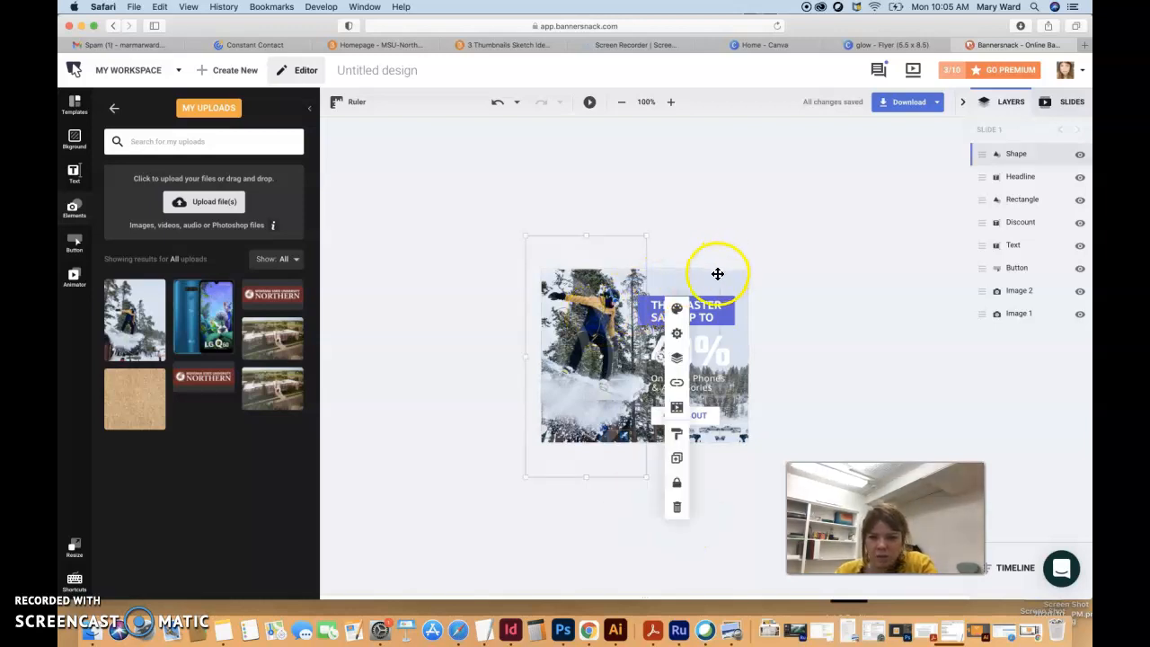
pyautogui.click(894, 284)
pyautogui.click(820, 316)
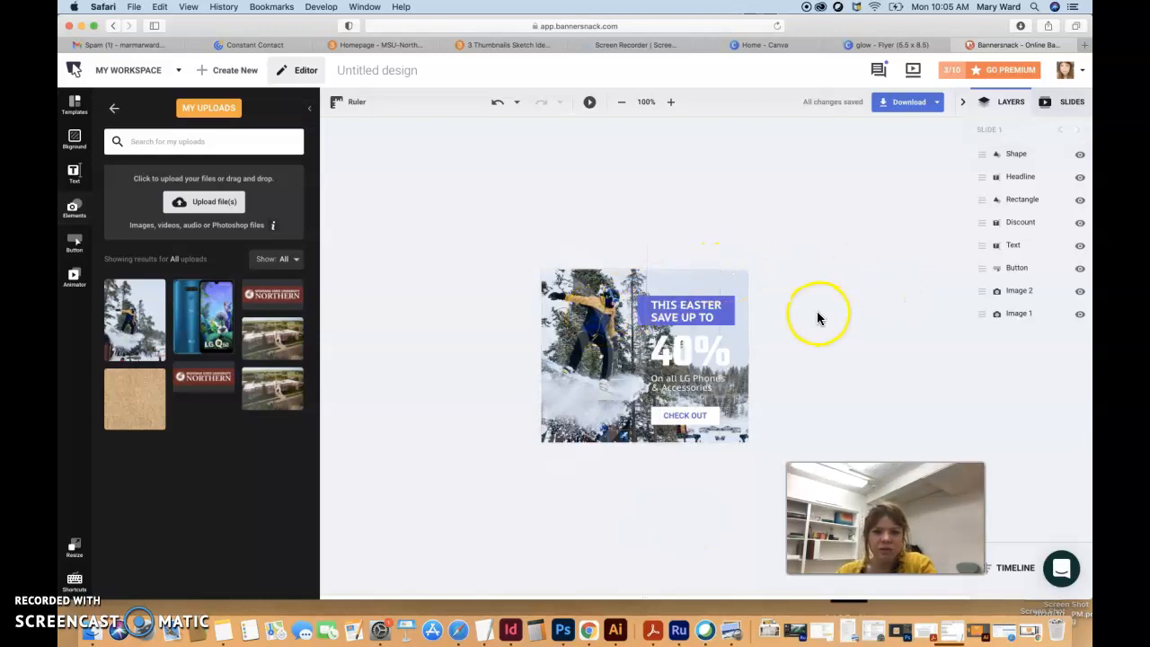
pyautogui.moveTo(978, 290); pyautogui.dragTo(1082, 157)
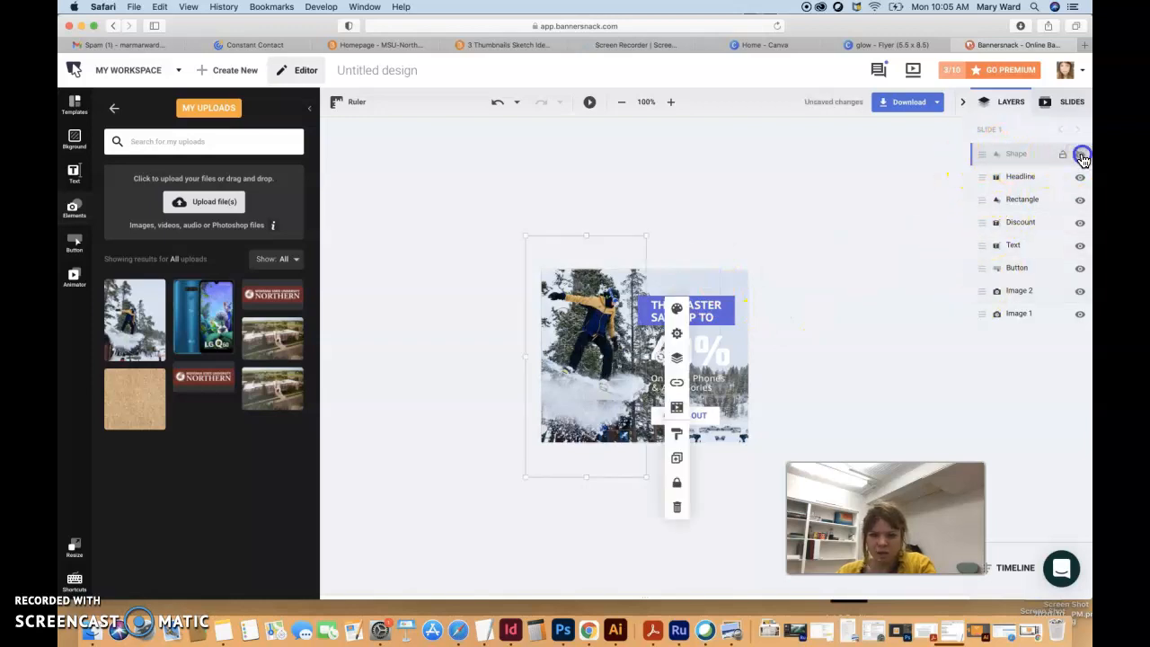
pyautogui.click(1081, 155)
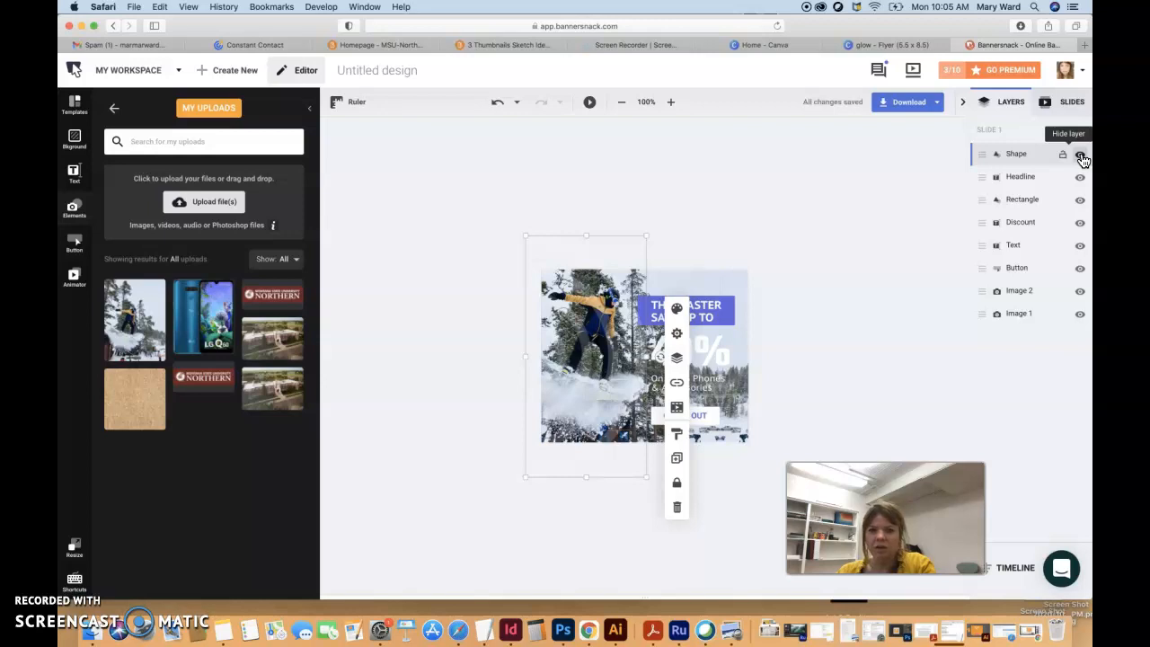
pyautogui.click(1081, 156)
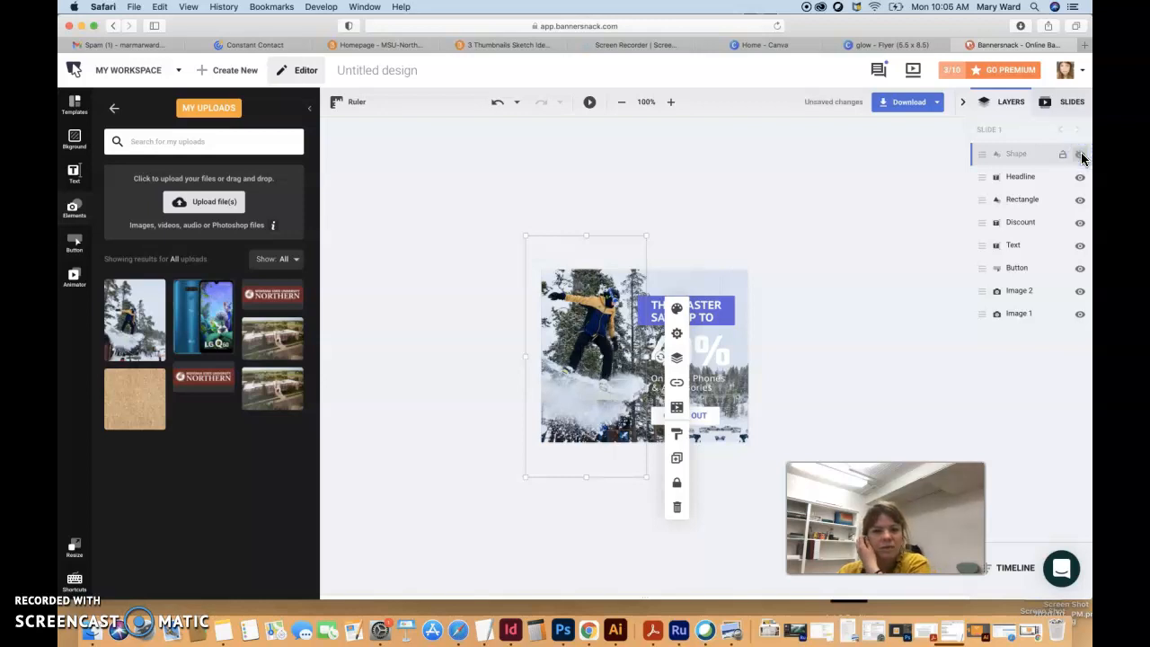
pyautogui.click(1081, 156)
pyautogui.click(1082, 156)
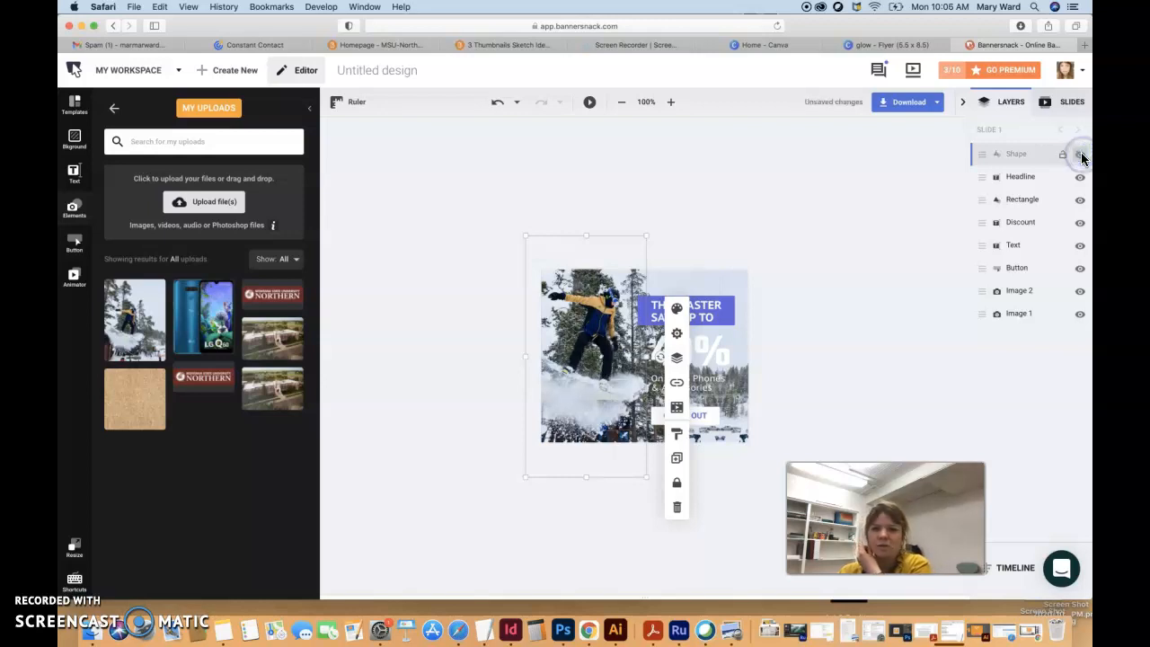
pyautogui.click(1024, 155)
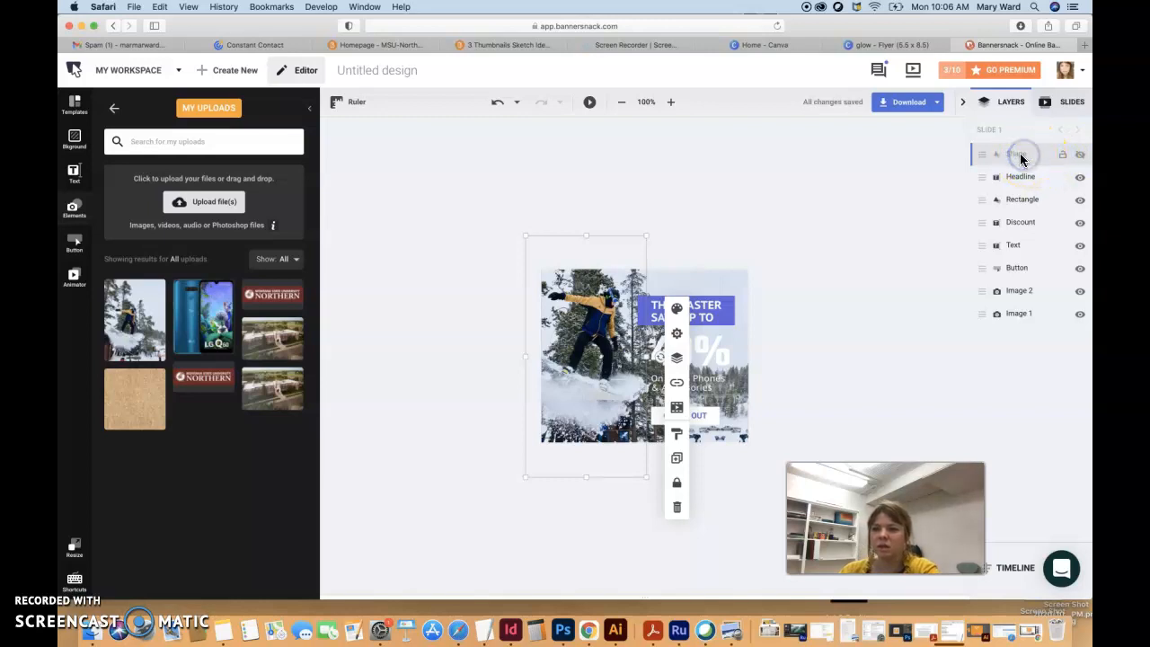
pyautogui.press('BackSpace')
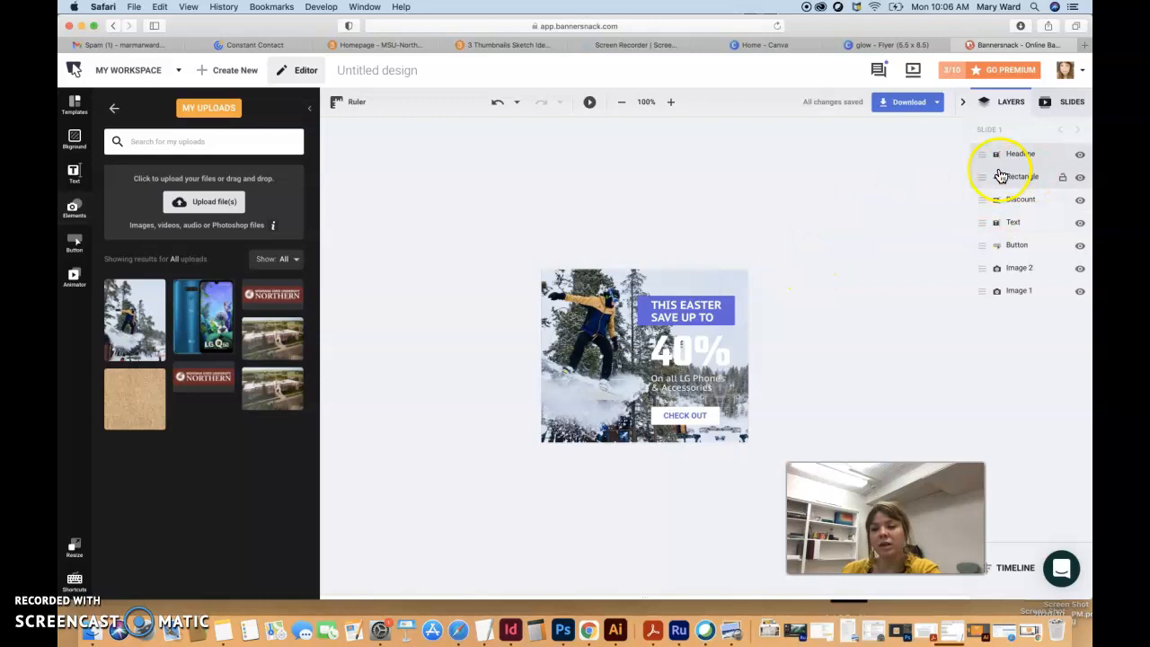
# - Replace the headline text with "FALL into Winter Sports"
pyautogui.click(686, 319)
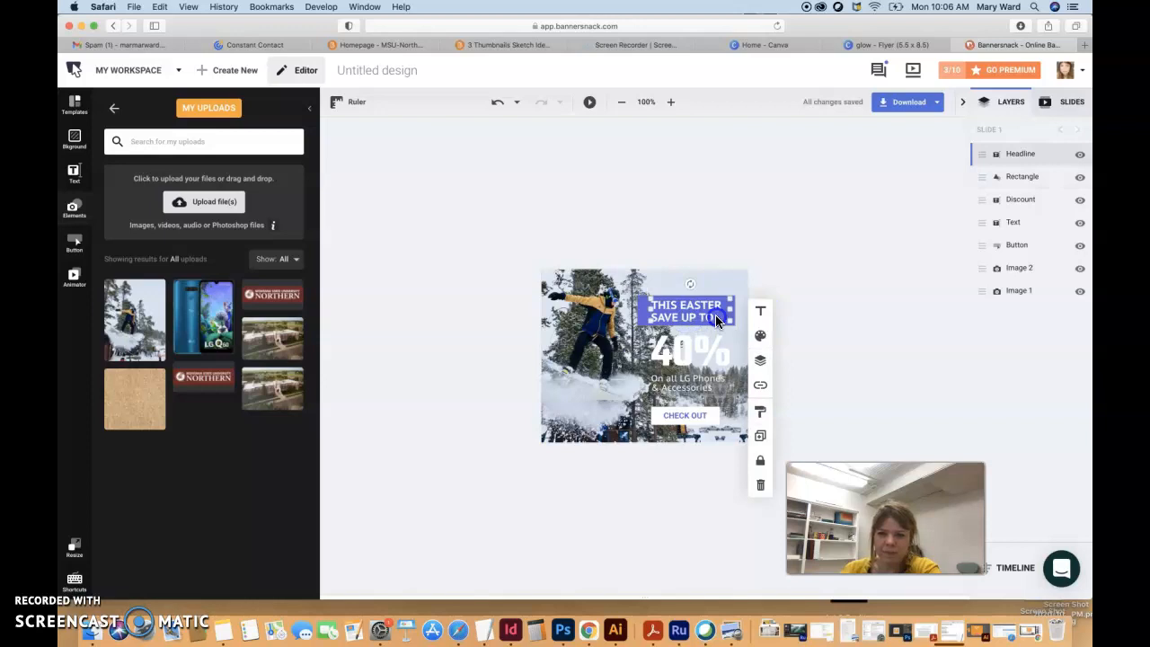
pyautogui.click(630, 315)
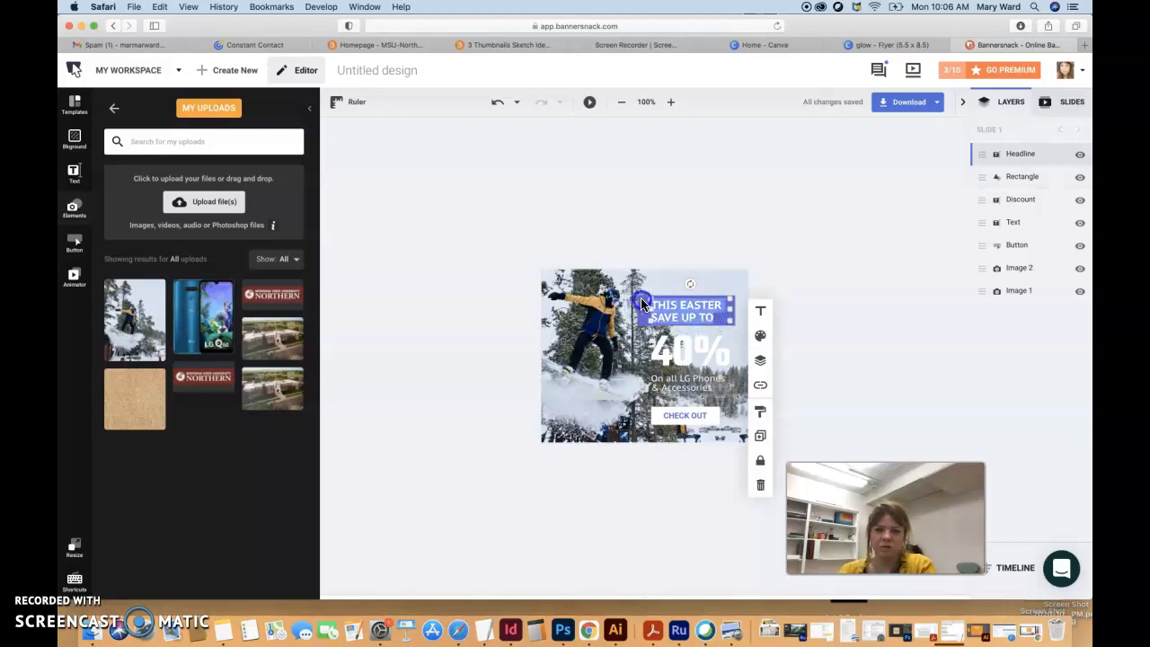
pyautogui.write('Fall')
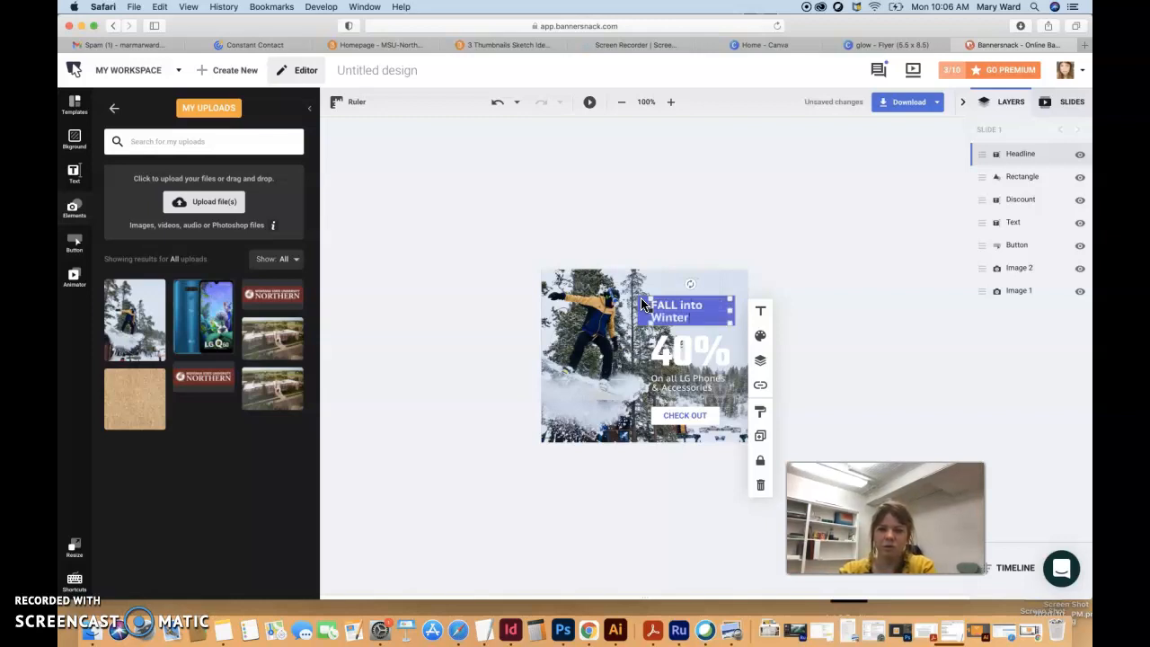
pyautogui.write('into Winter Sport')
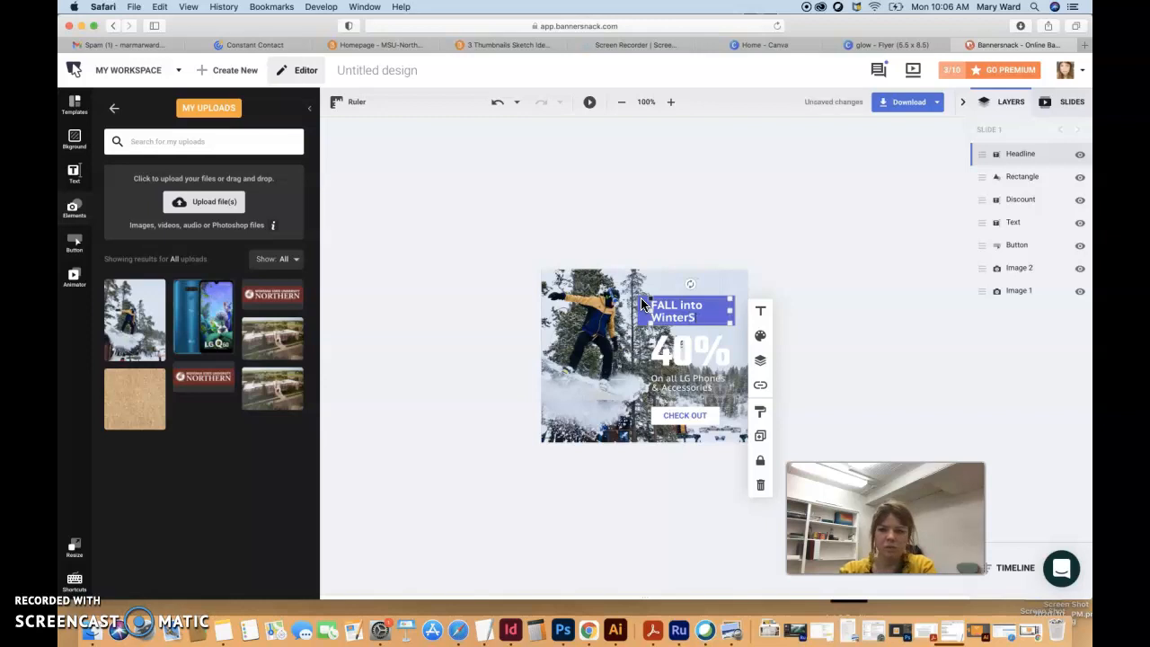
pyautogui.write('s')
pyautogui.click(770, 249)
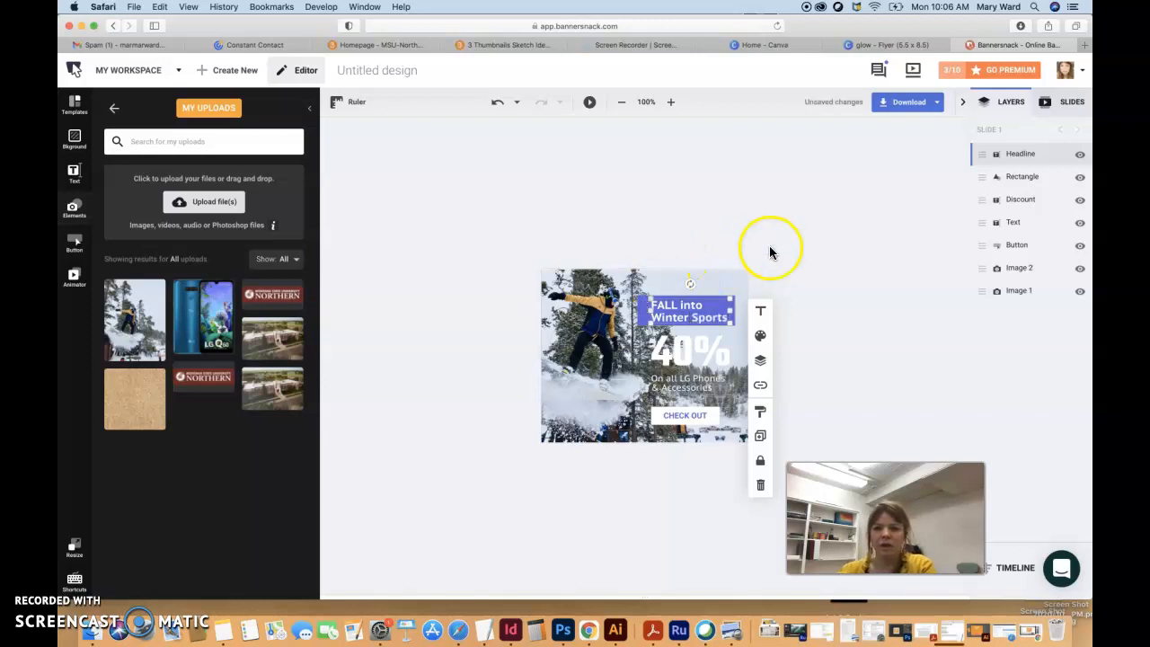
# - Try to recolor the headline text and its rectangle together with the default blue #3f51b5
pyautogui.click(639, 310)
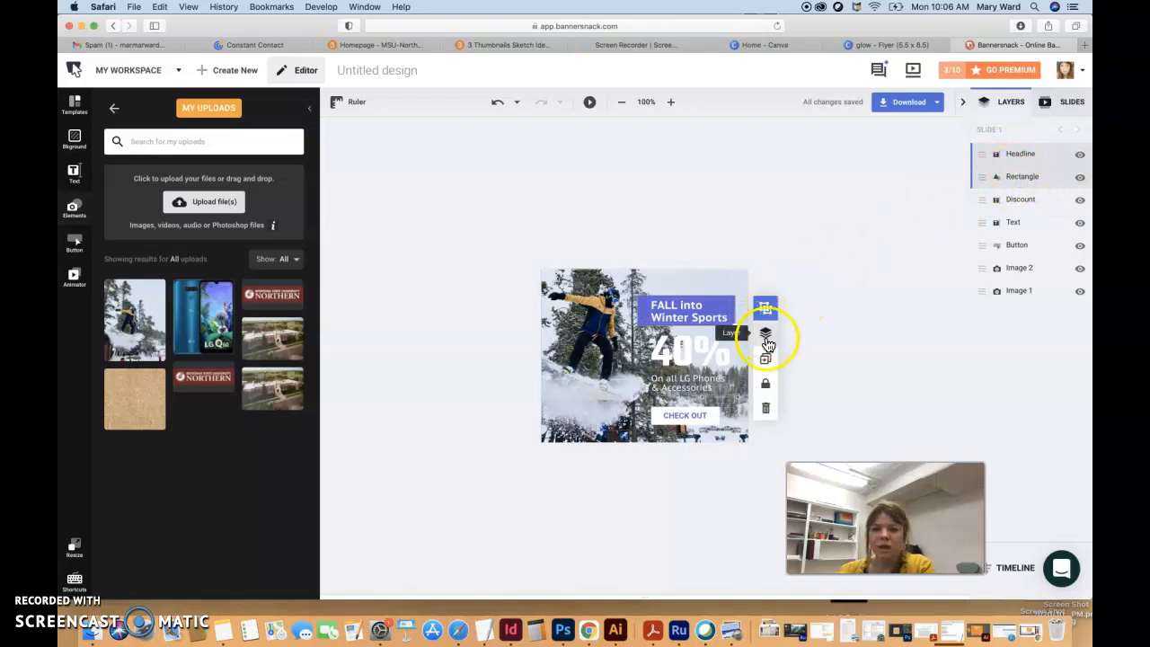
pyautogui.click(765, 308)
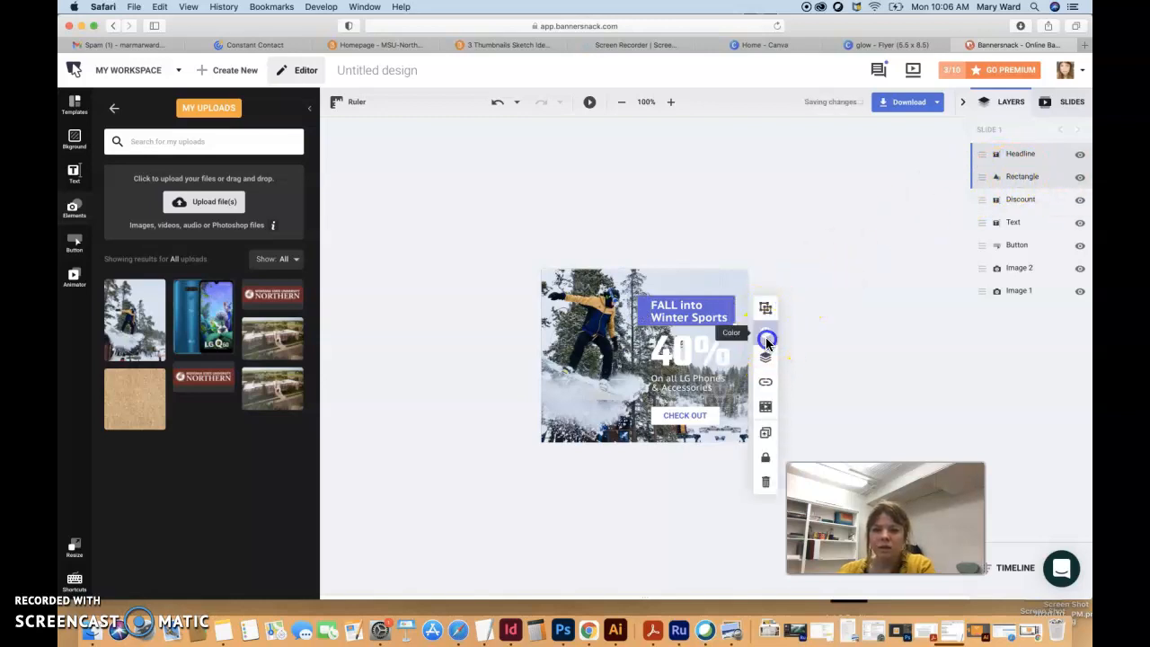
pyautogui.click(765, 333)
pyautogui.click(798, 339)
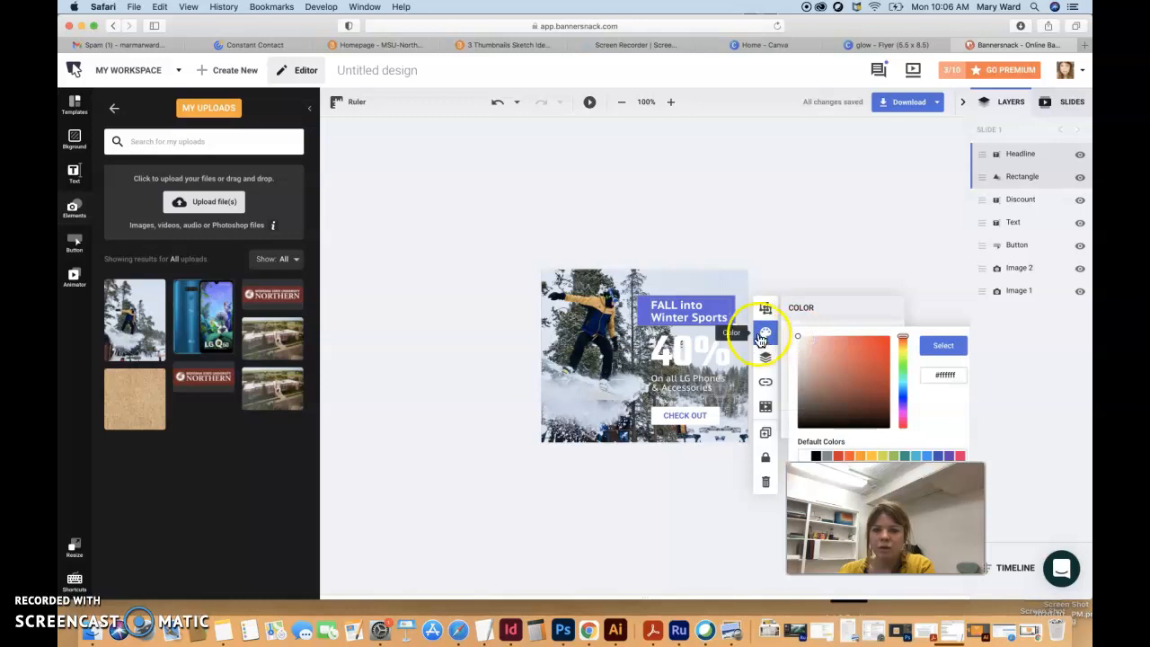
pyautogui.click(872, 456)
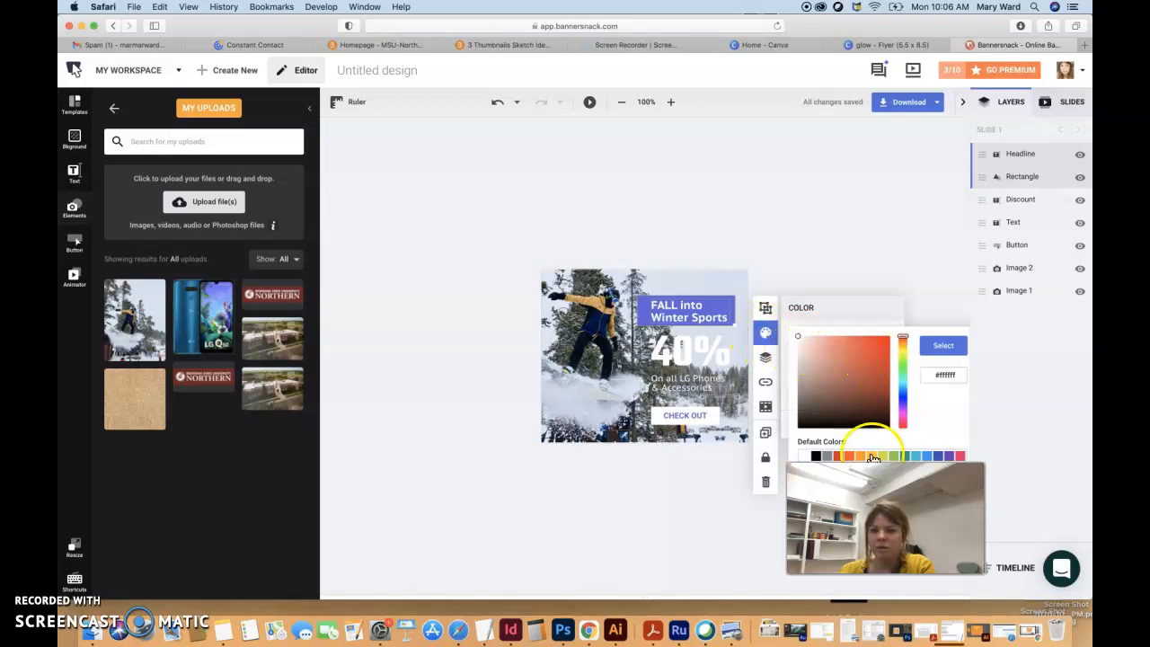
pyautogui.click(938, 456)
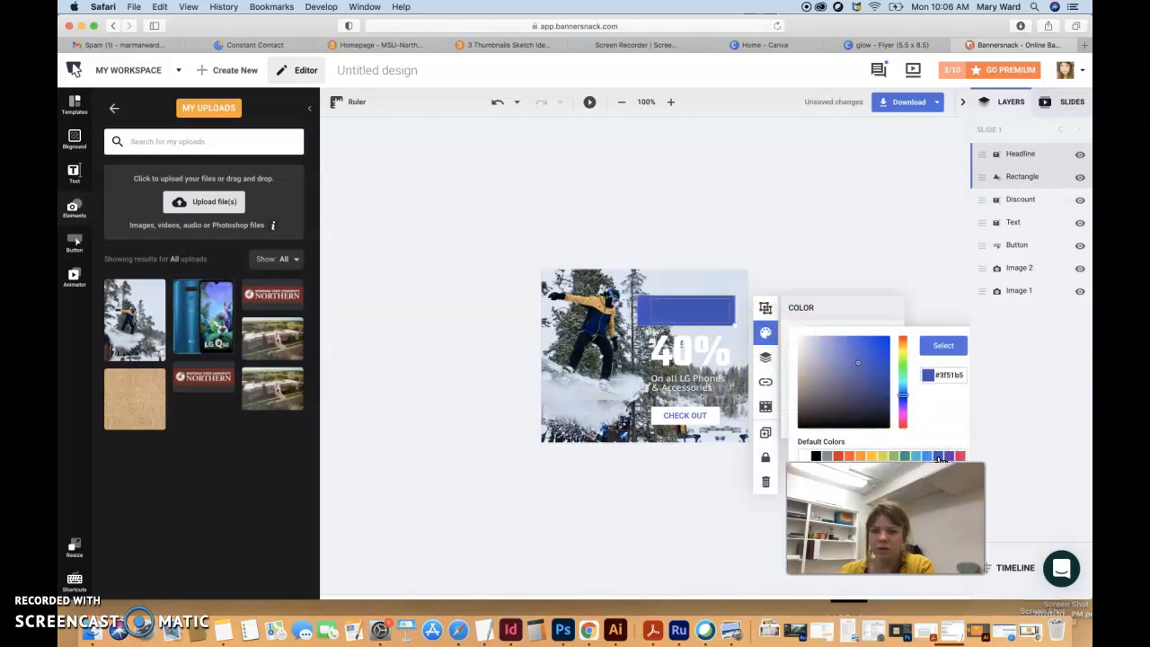
pyautogui.click(885, 236)
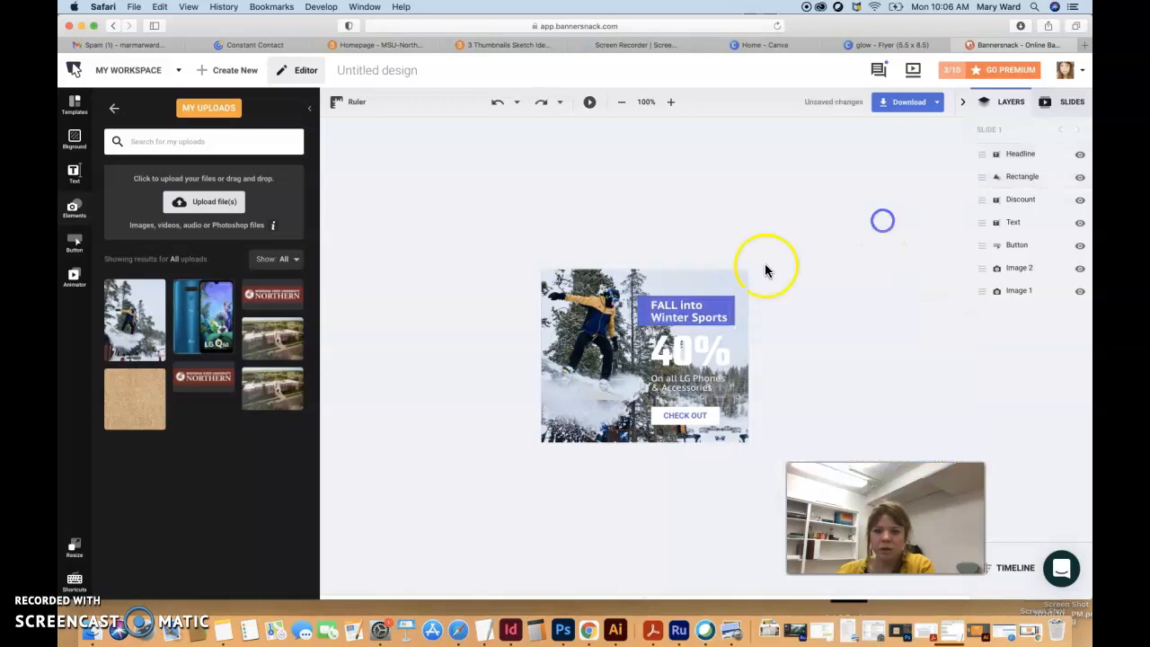
# - Set the solid fill of the rectangle behind the headline to bright blue #2319ee
pyautogui.click(640, 310)
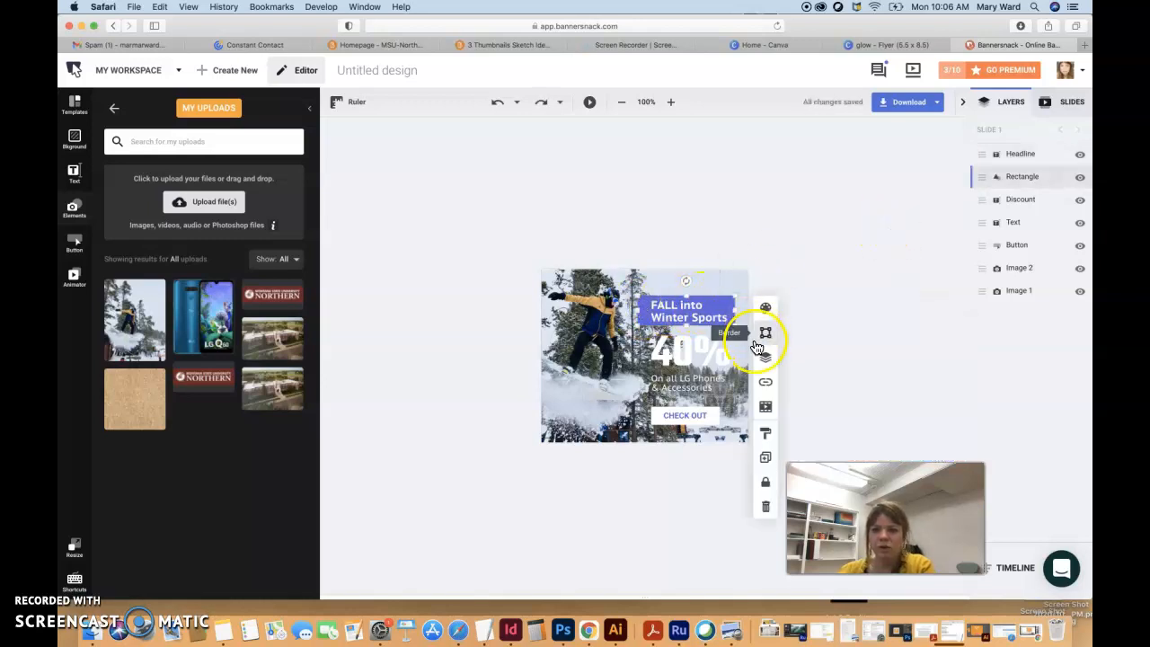
pyautogui.click(766, 310)
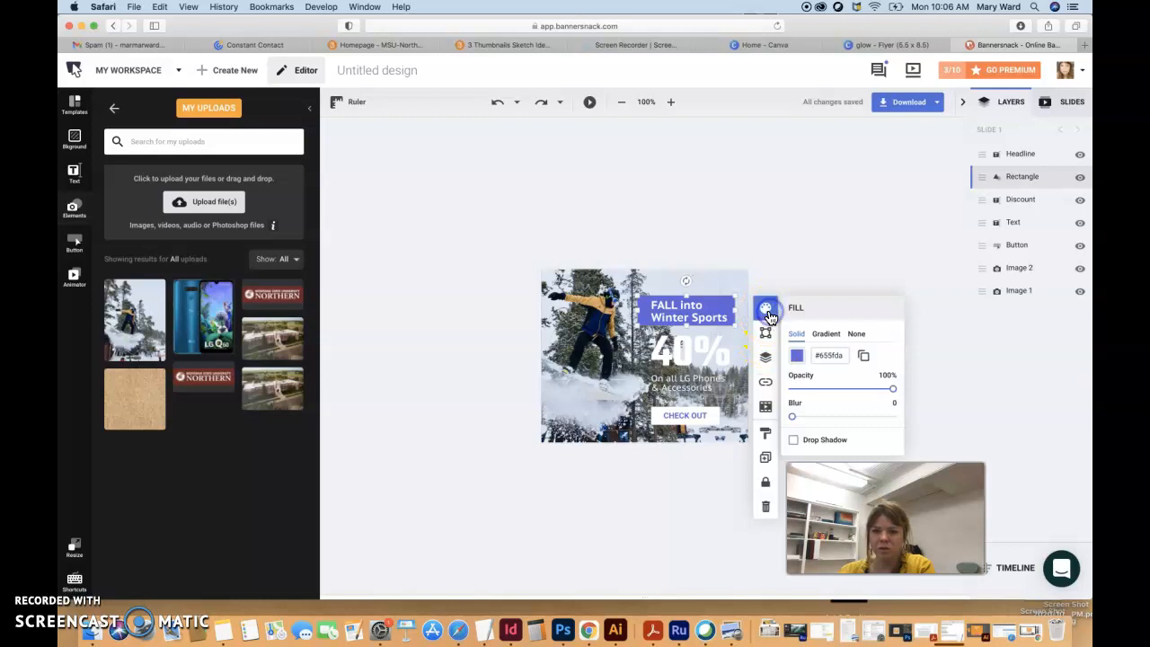
pyautogui.click(799, 359)
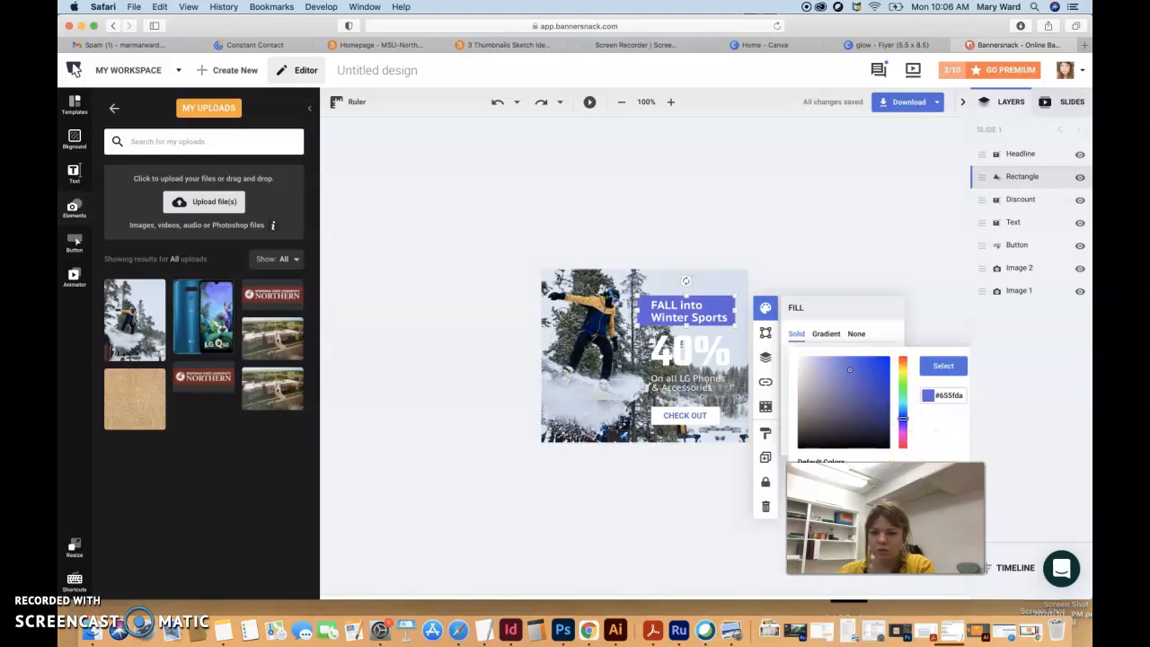
pyautogui.moveTo(881, 360)
pyautogui.mouseDown()
pyautogui.moveTo(885, 377)
pyautogui.moveTo(878, 362)
pyautogui.mouseUp()
pyautogui.click(943, 365)
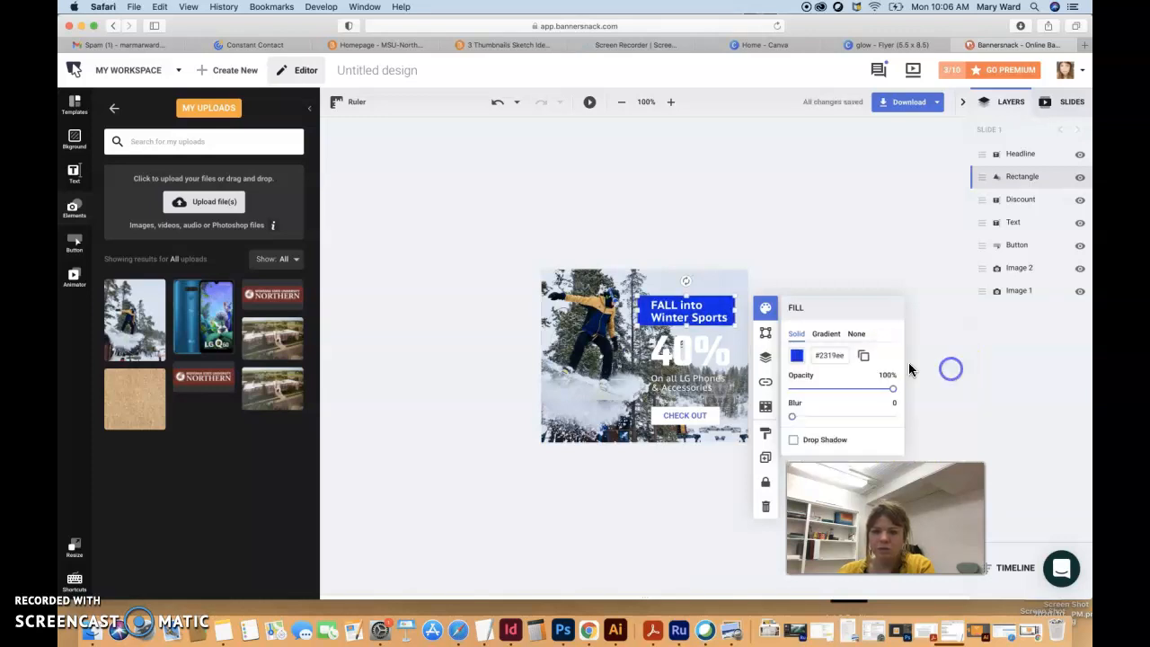
pyautogui.click(572, 207)
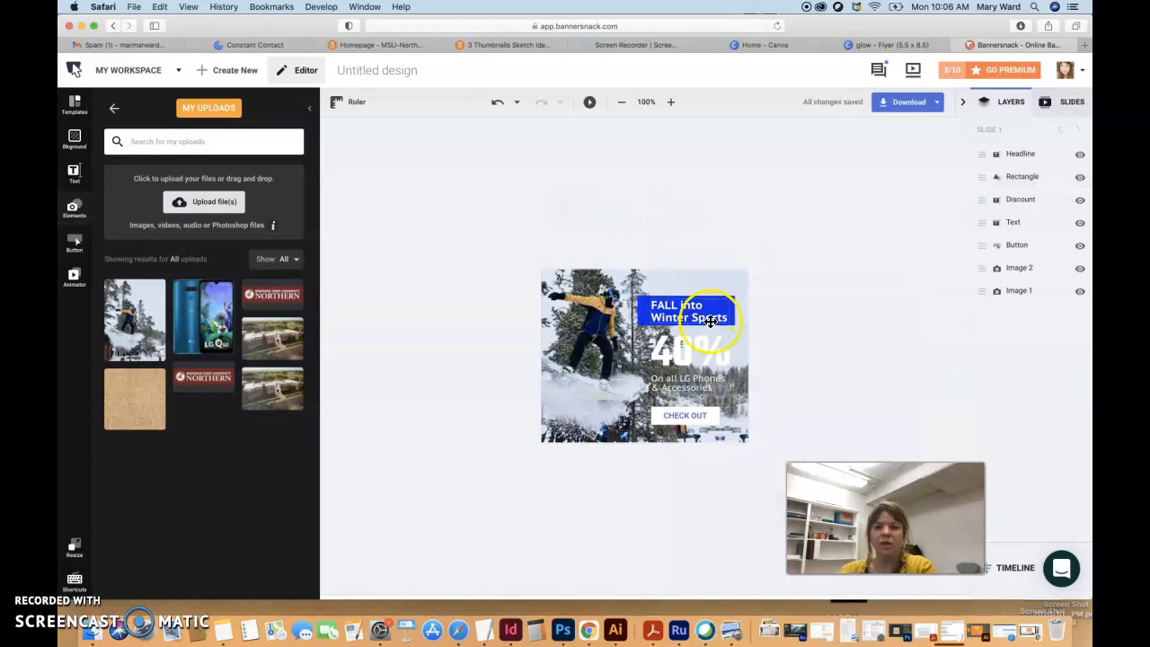
# - Open the glow flyer in Canva, examine its large SKI title and ski graphic for reference, and return to Bannersnack
pyautogui.click(778, 50)
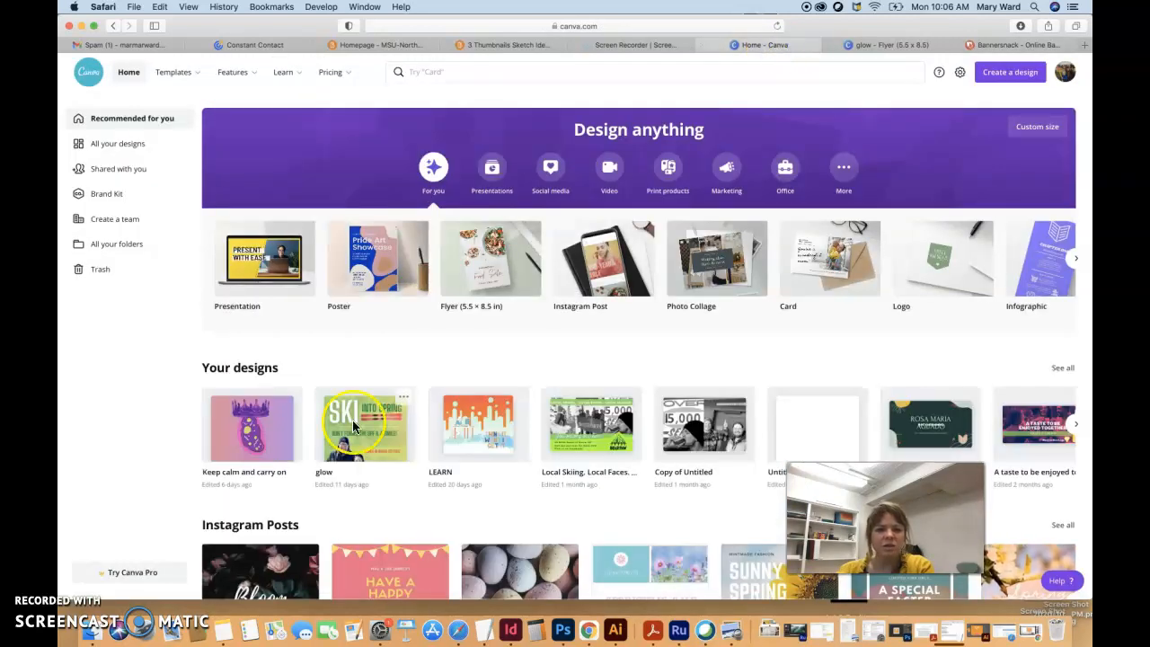
pyautogui.click(727, 262)
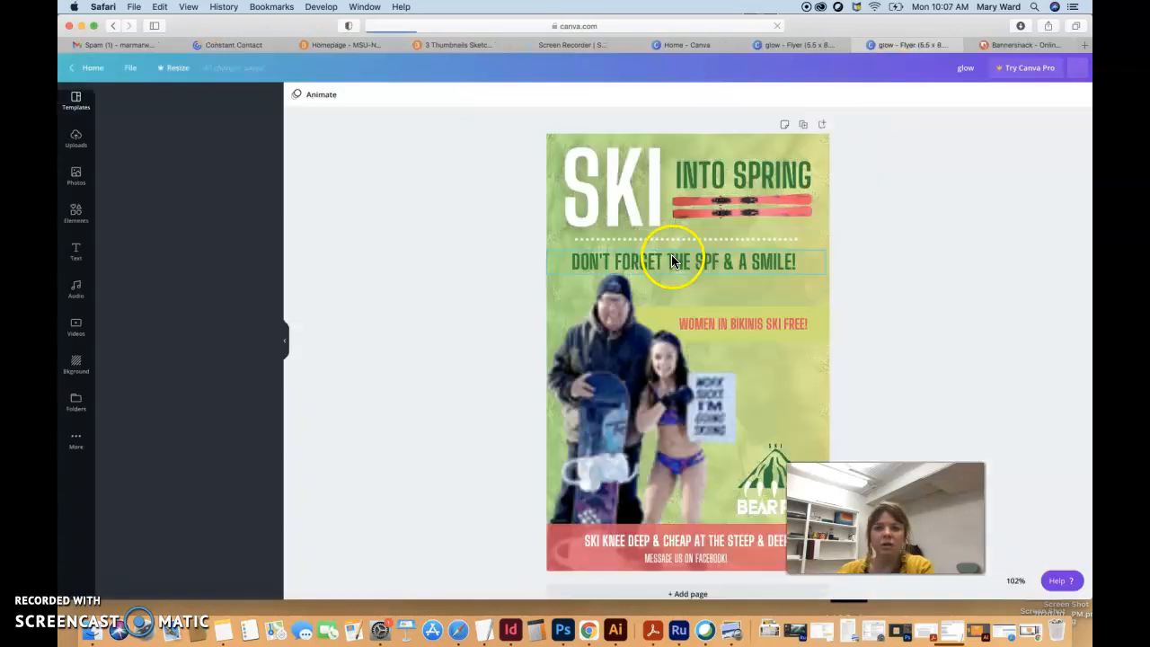
pyautogui.click(634, 188)
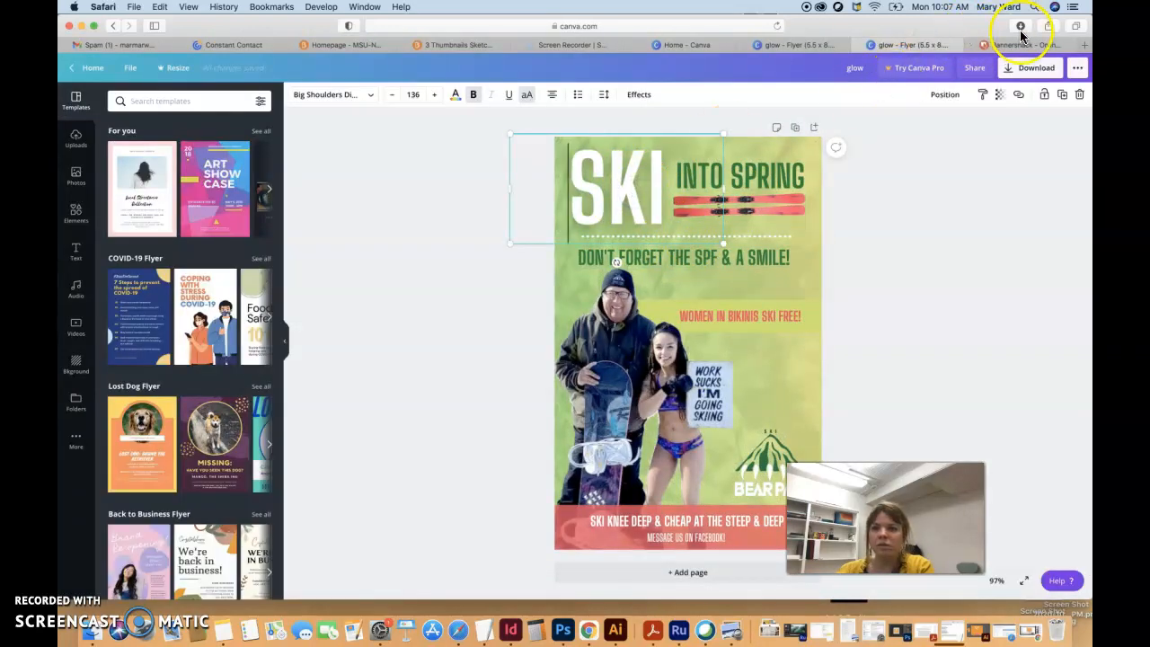
pyautogui.click(778, 212)
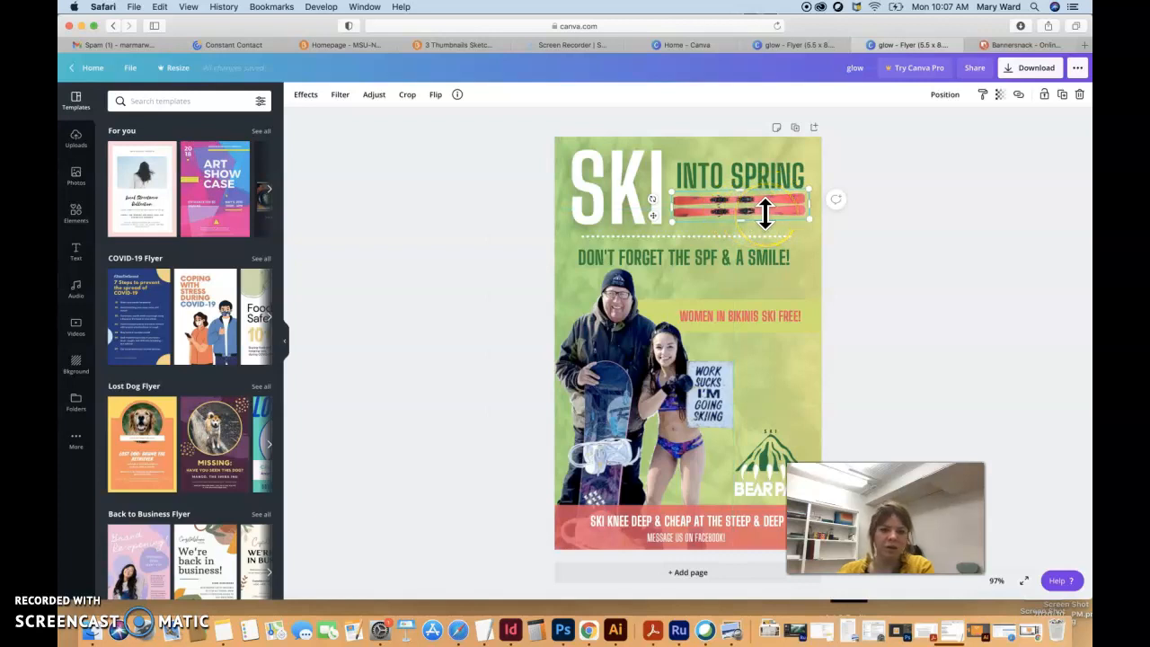
pyautogui.click(1014, 44)
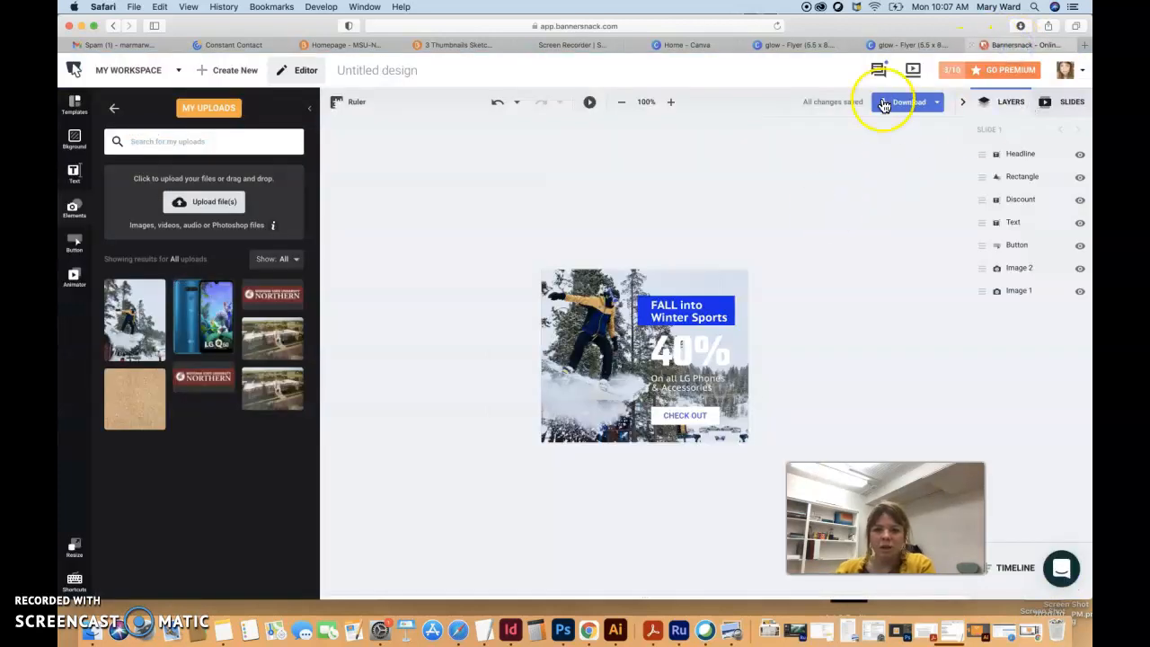
pyautogui.click(904, 44)
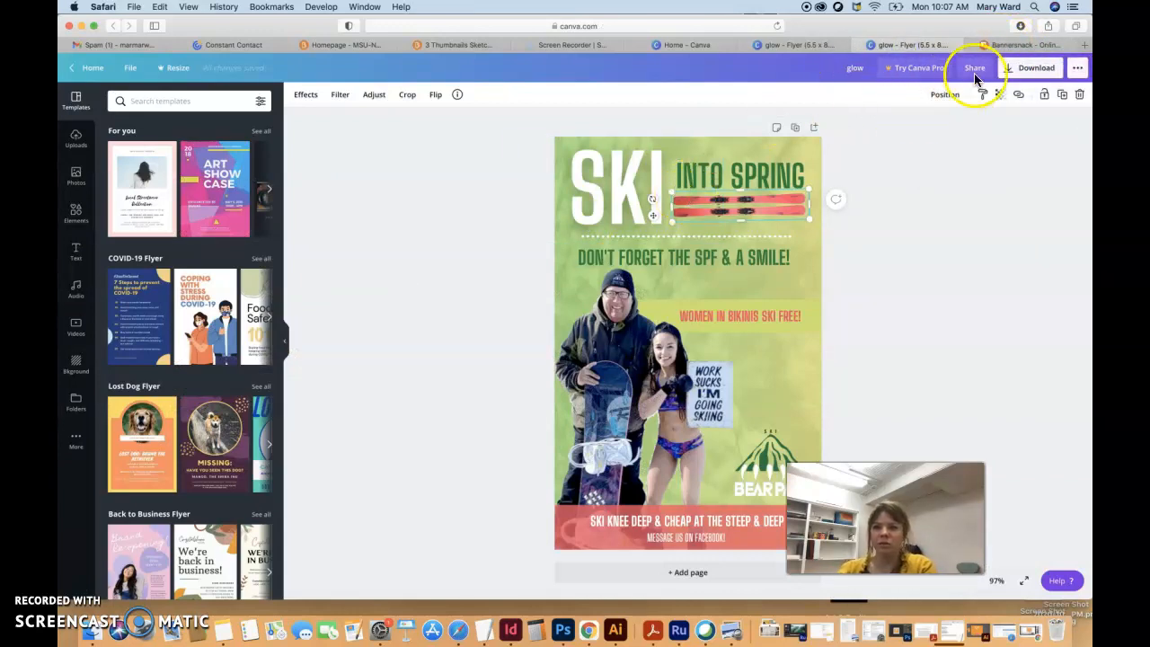
pyautogui.click(1014, 45)
# - Remove the word "FALL" from the headline and open the headline's typeface settings
pyautogui.click(678, 308)
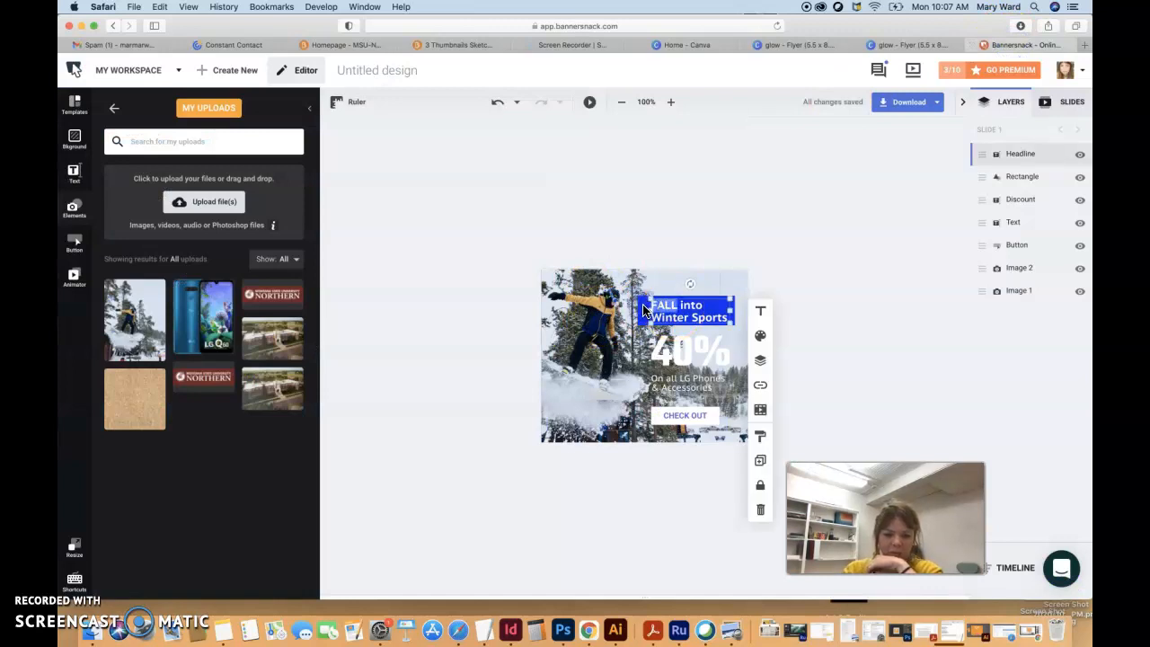
pyautogui.press('BackSpace')
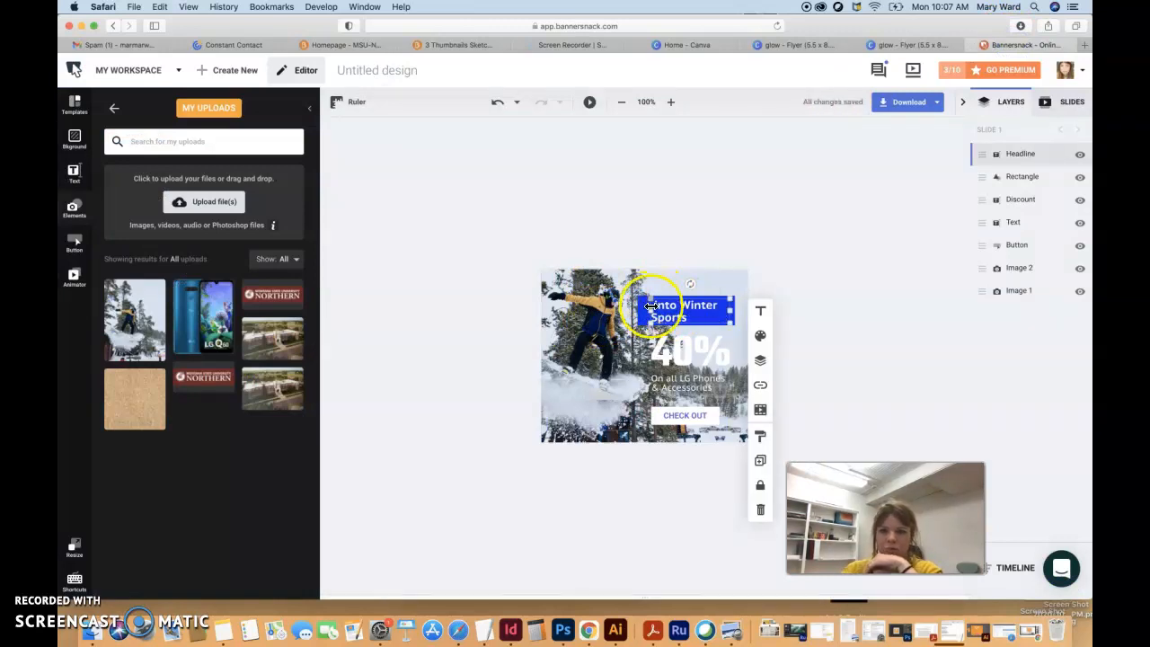
pyautogui.click(761, 312)
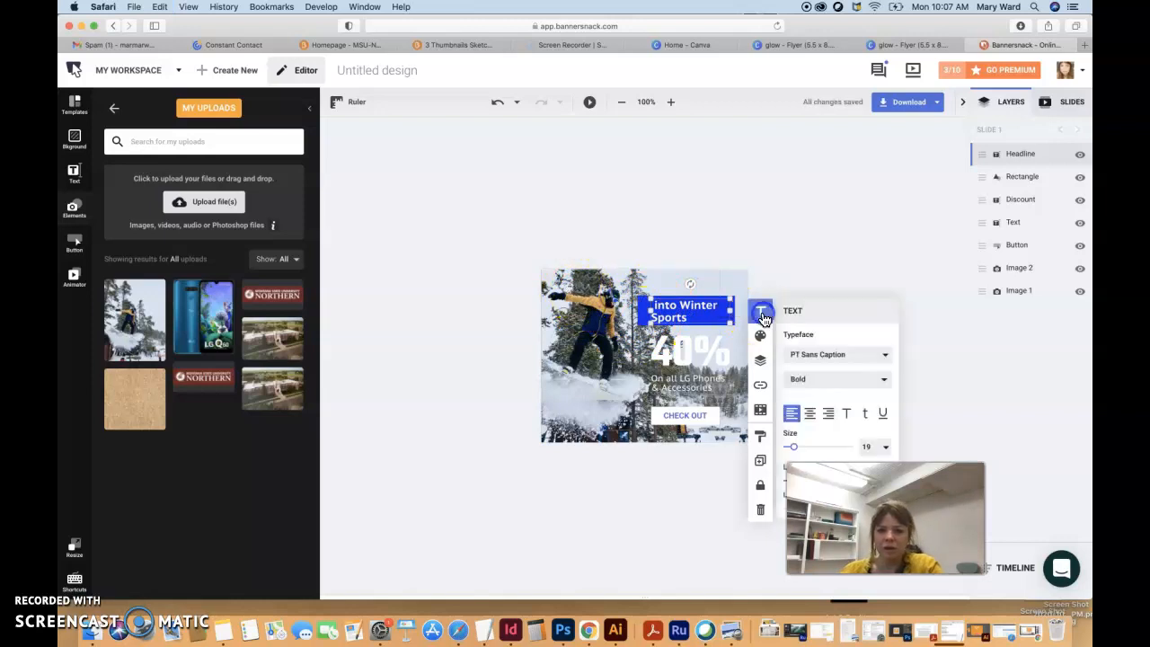
# - Add a new heading to the ad and replace its placeholder text with "FALL"
pyautogui.moveTo(564, 286)
pyautogui.mouseDown()
pyautogui.moveTo(598, 300)
pyautogui.moveTo(559, 288)
pyautogui.mouseUp()
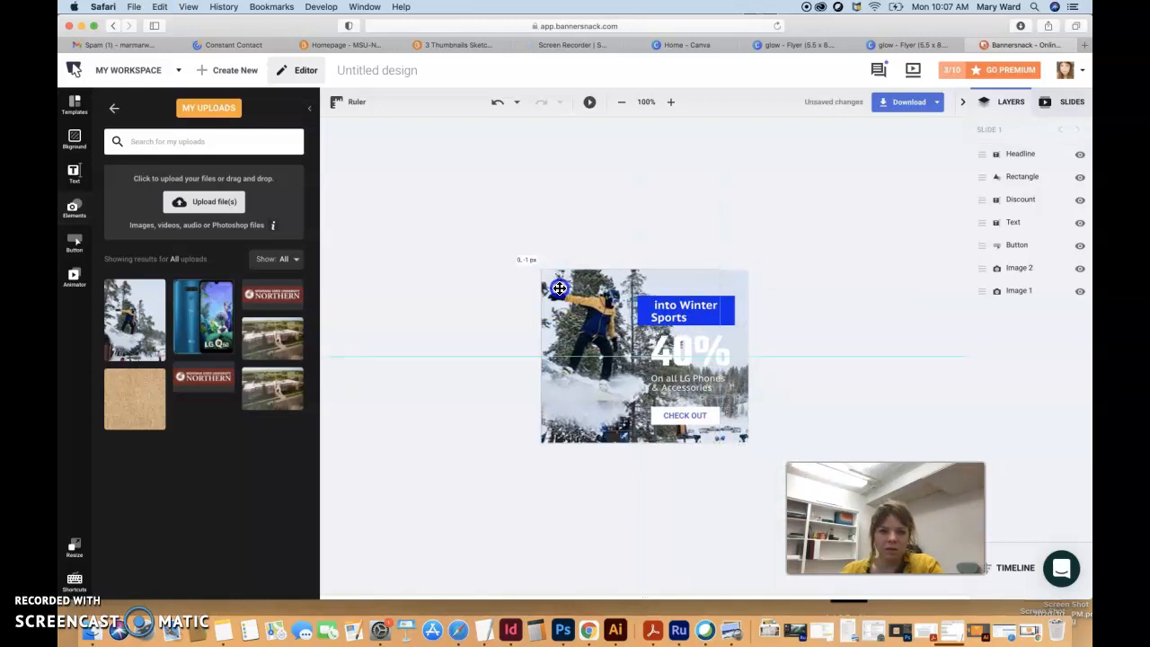
pyautogui.click(74, 173)
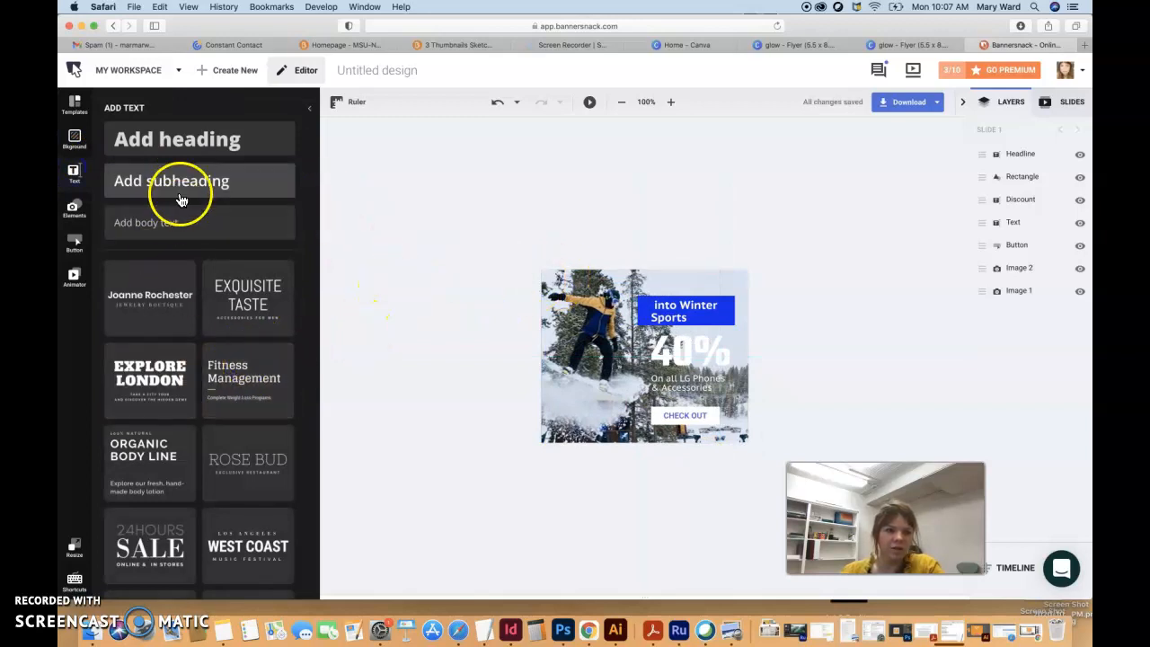
pyautogui.click(182, 139)
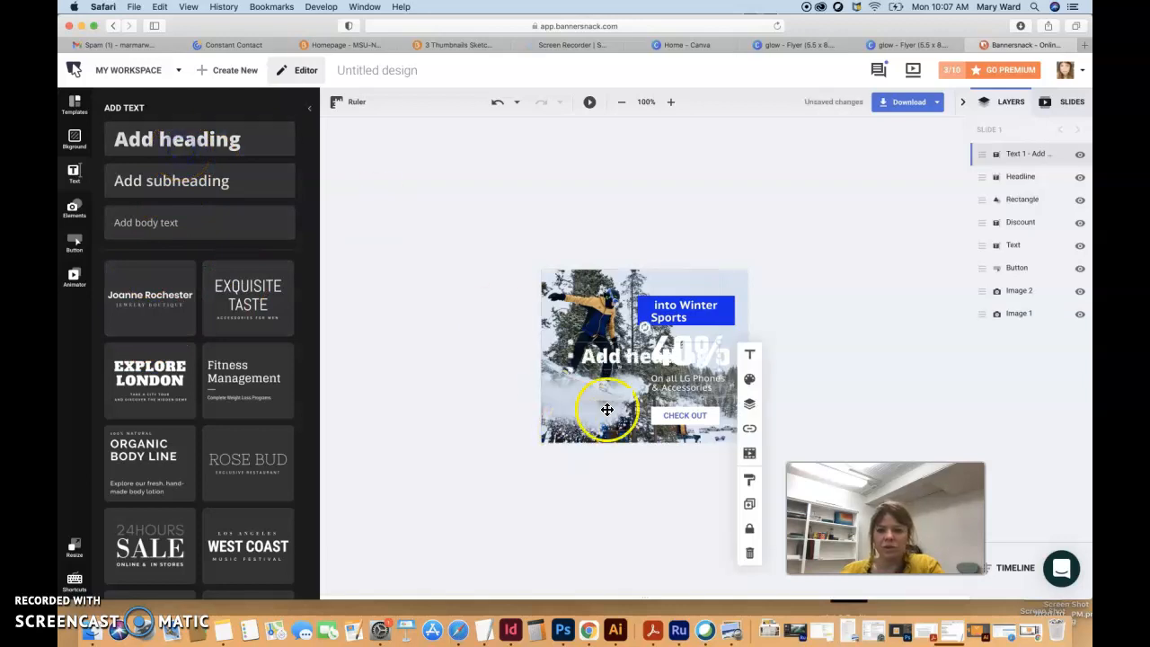
pyautogui.doubleClick(616, 359)
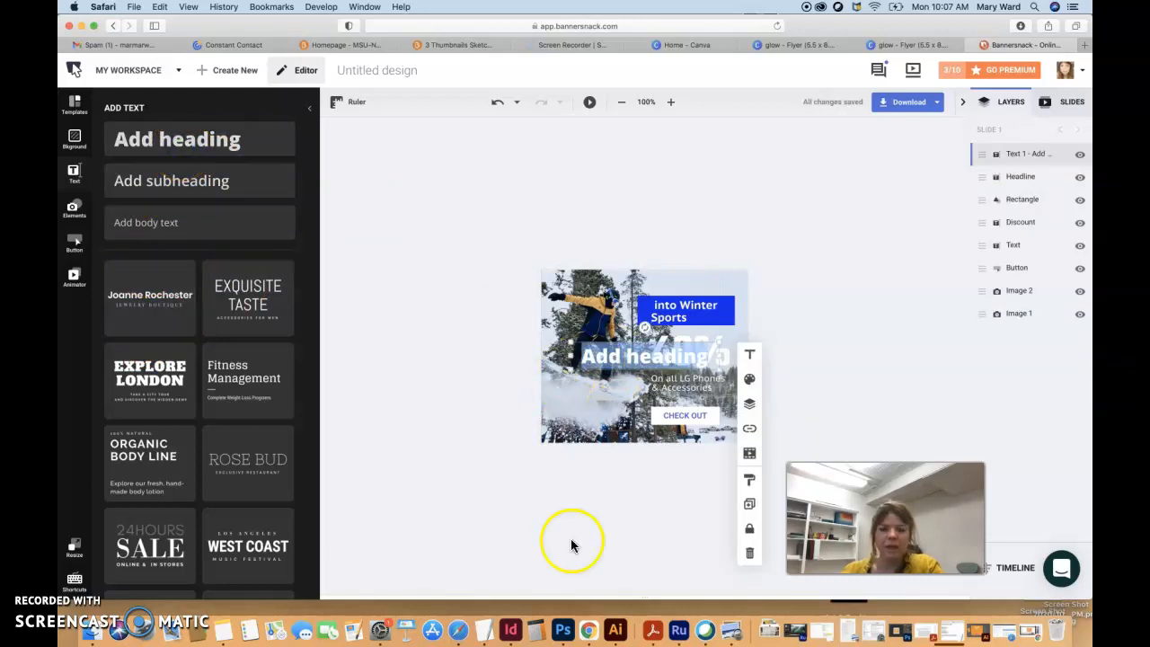
pyautogui.write('Fall')
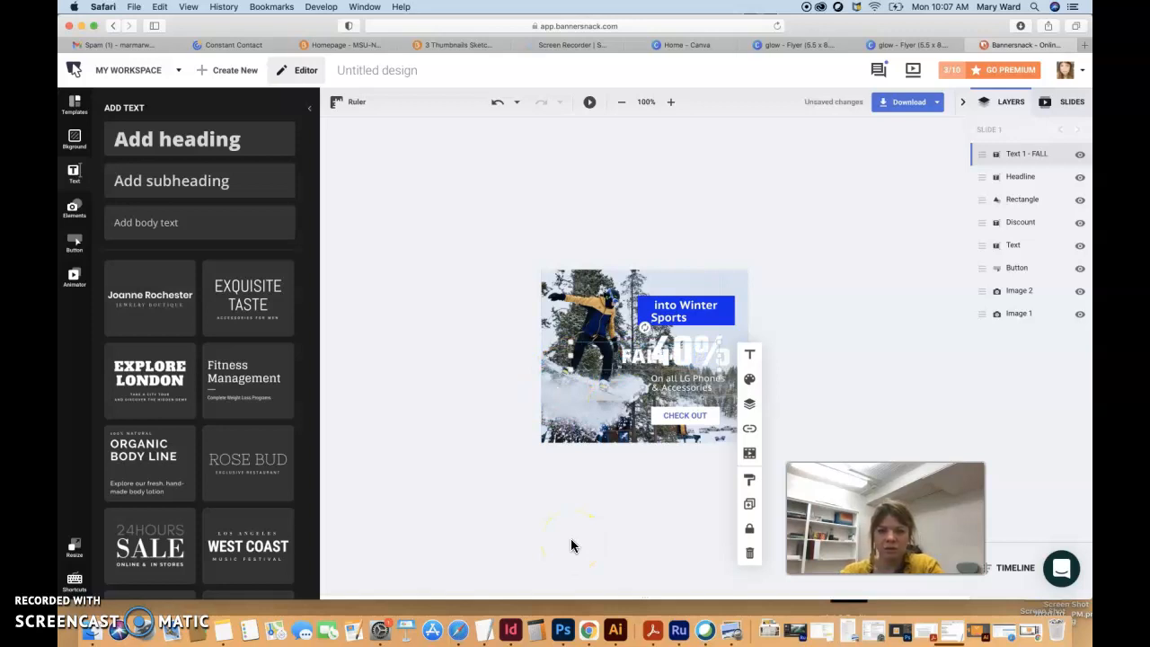
# - Check the title layout of the Canva glow flyer, return to Bannersnack and move the "FALL" heading above the snowboarder in the ad's upper-left corner
pyautogui.click(888, 44)
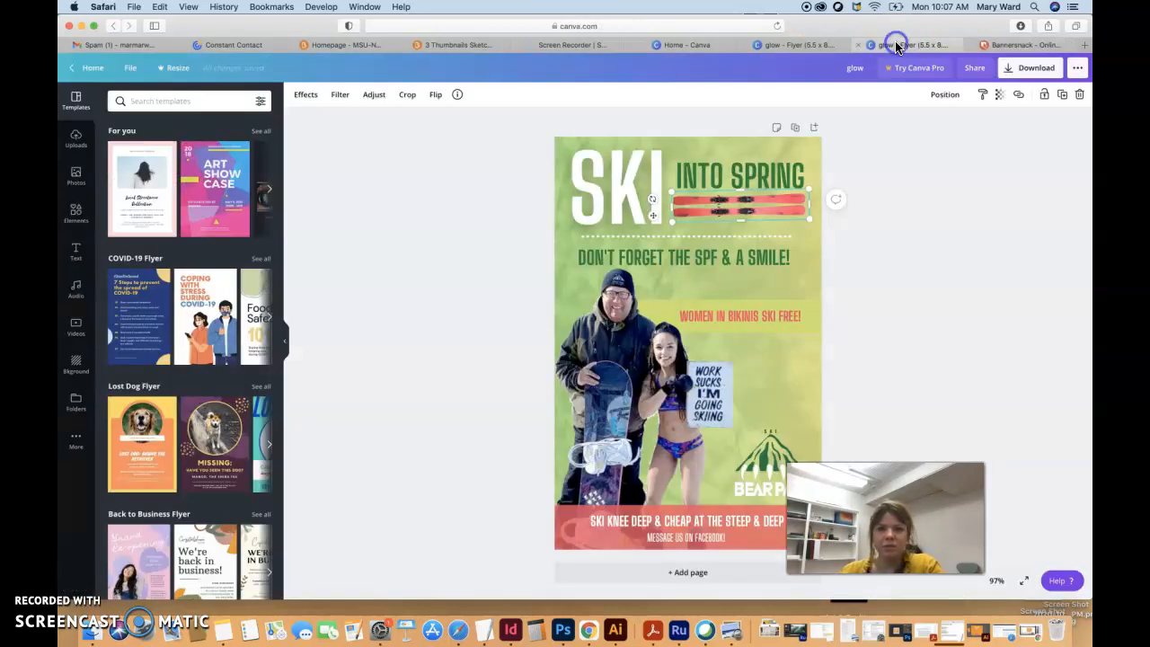
pyautogui.click(1019, 45)
pyautogui.moveTo(688, 335); pyautogui.dragTo(608, 287)
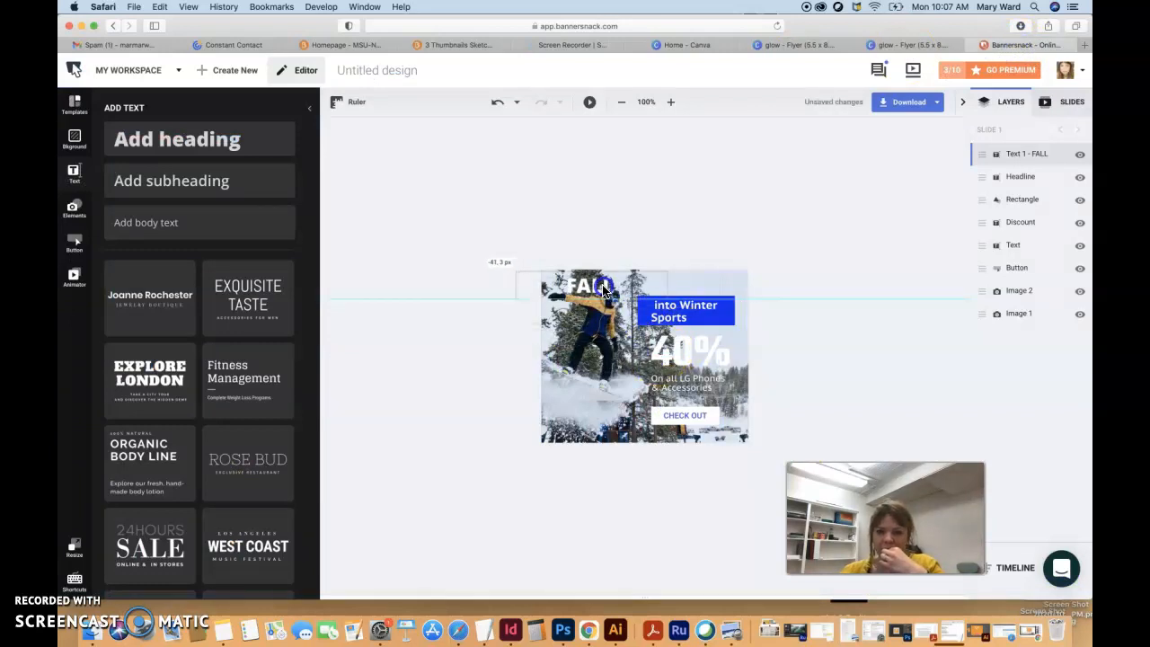
# - Select both background photos and nudge them straight down together so the snowboarder sits below the "FALL" heading
pyautogui.click(717, 286)
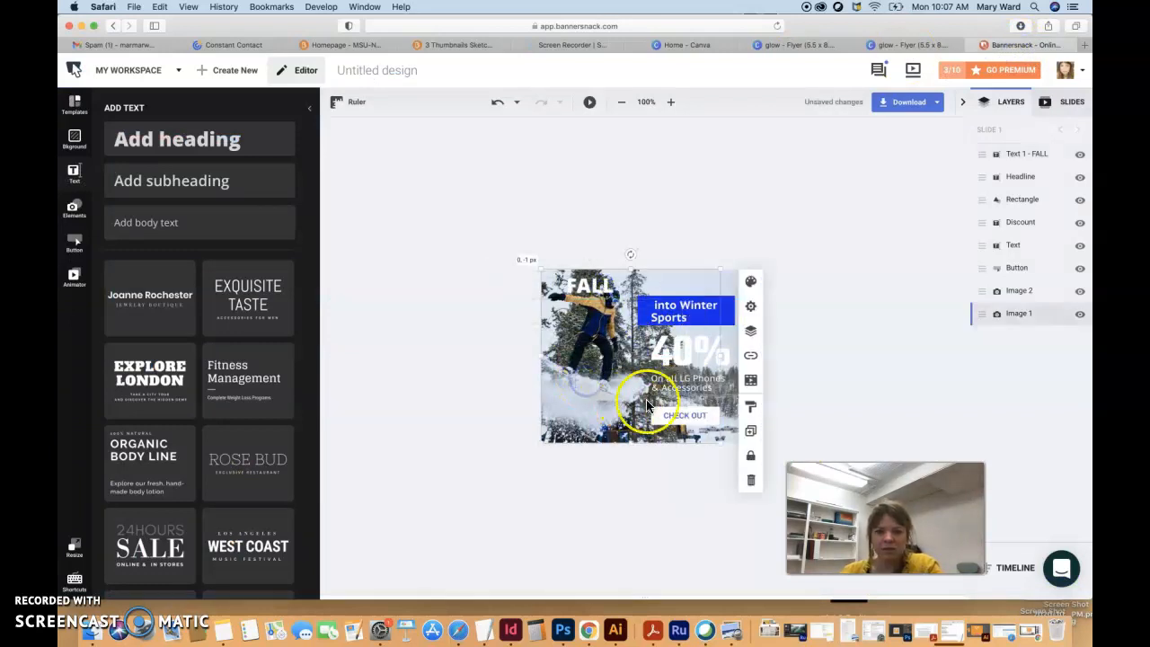
pyautogui.click(733, 433)
pyautogui.press('Down')
pyautogui.press('Down')
pyautogui.press('Down')
pyautogui.press('Down')
pyautogui.press('Down')
pyautogui.press('Down')
pyautogui.press('Down')
pyautogui.press('Down')
pyautogui.press('Down')
pyautogui.press('Down')
pyautogui.press('Down')
pyautogui.press('Down')
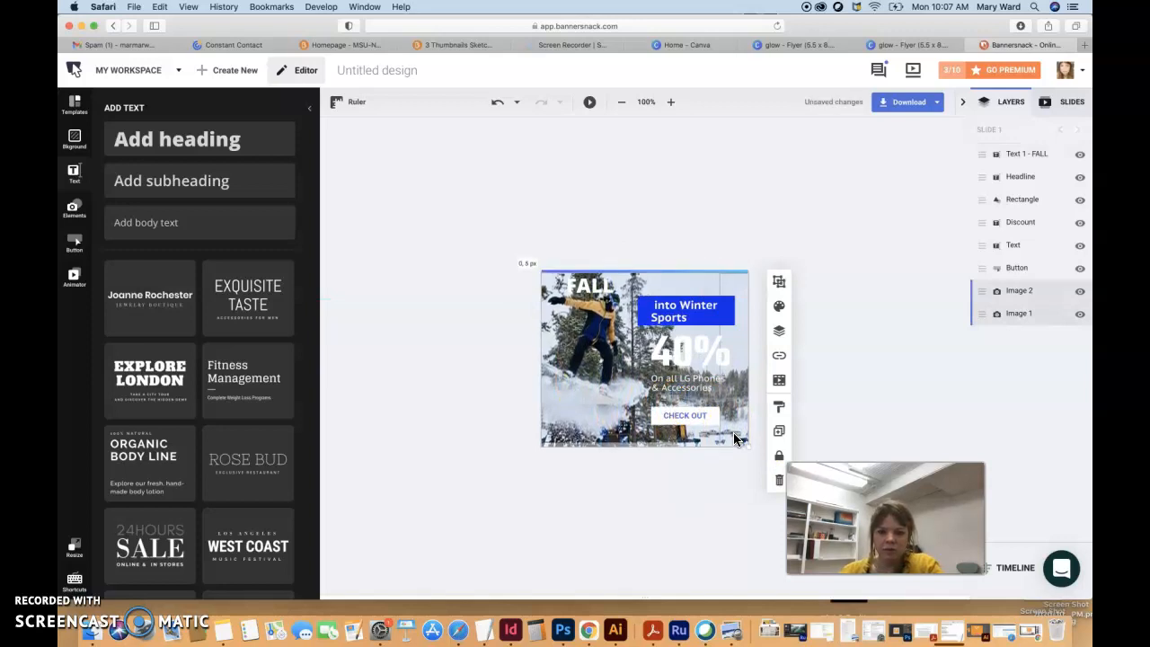
pyautogui.press('Down')
pyautogui.press('Down')
pyautogui.press('Down')
pyautogui.press('Down')
pyautogui.press('Down')
pyautogui.press('Down')
pyautogui.press('Down')
pyautogui.press('Down')
pyautogui.press('Down')
pyautogui.press('Down')
pyautogui.press('Down')
pyautogui.press('Down')
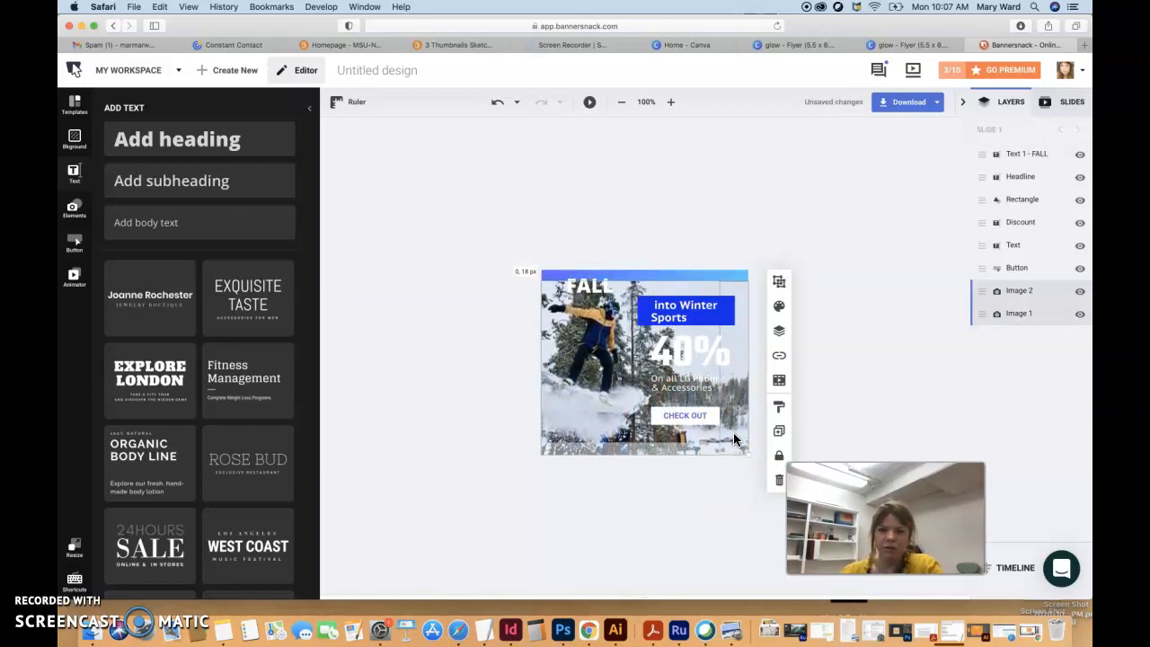
pyautogui.click(862, 369)
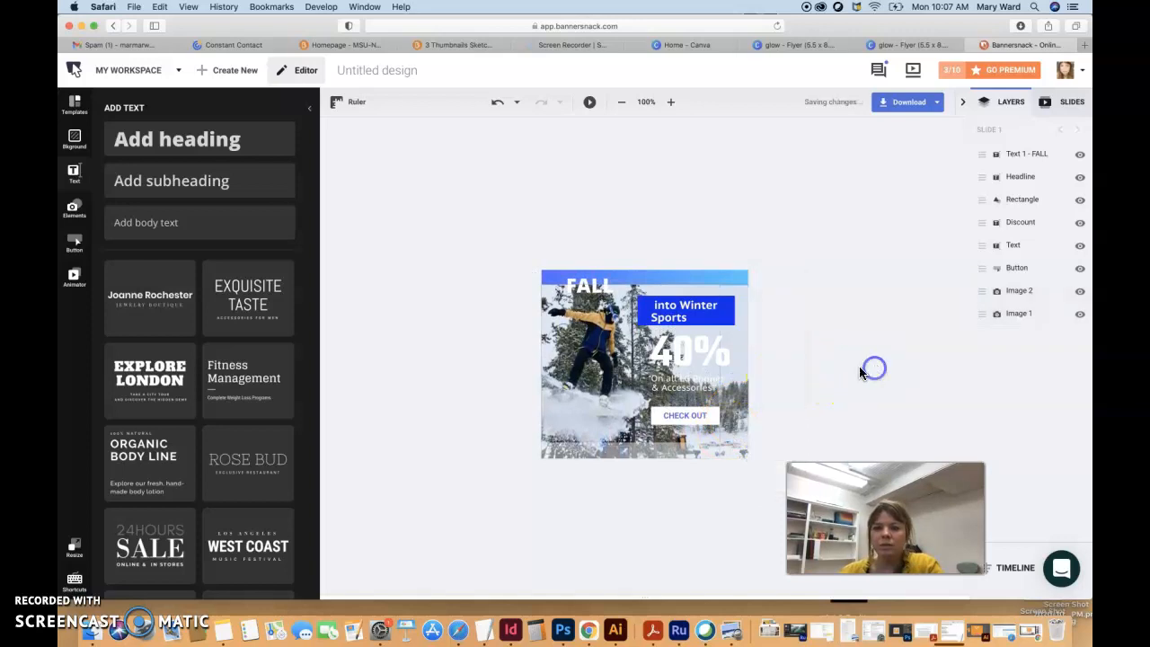
# - Extend the background photos upward to cover the gap along the ad's upper edge
pyautogui.click(737, 291)
pyautogui.moveTo(737, 286); pyautogui.dragTo(728, 267)
pyautogui.click(556, 336)
pyautogui.moveTo(632, 285); pyautogui.dragTo(588, 286)
pyautogui.click(717, 204)
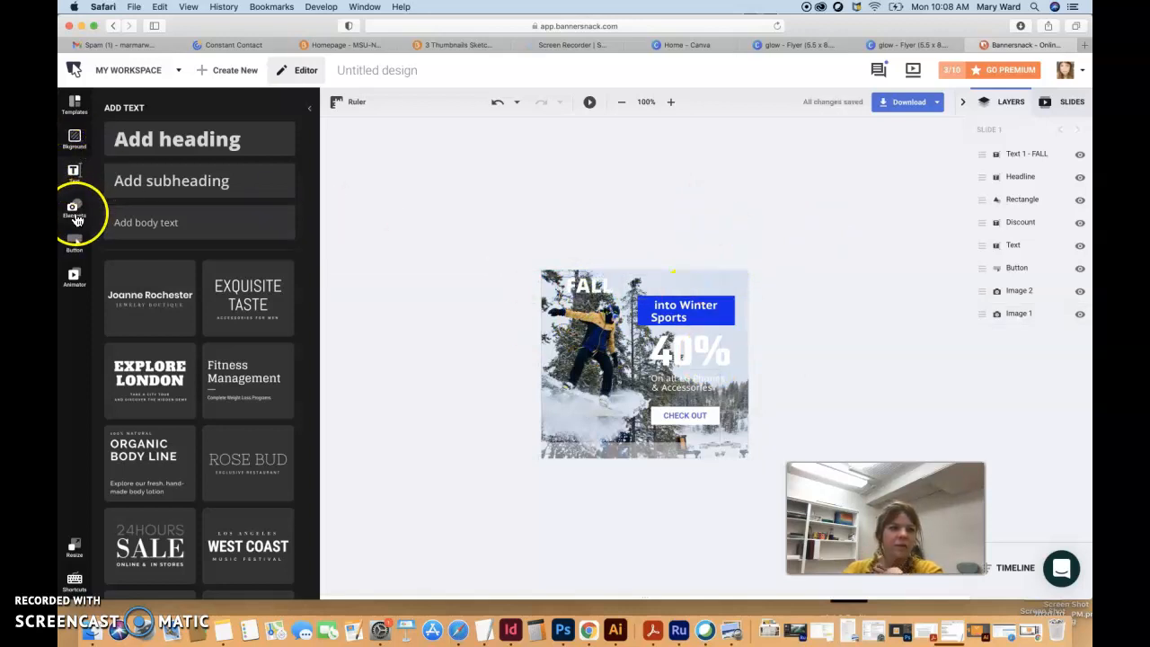
# - Browse the element categories for shapes and insert a filled square onto the ad
pyautogui.click(76, 215)
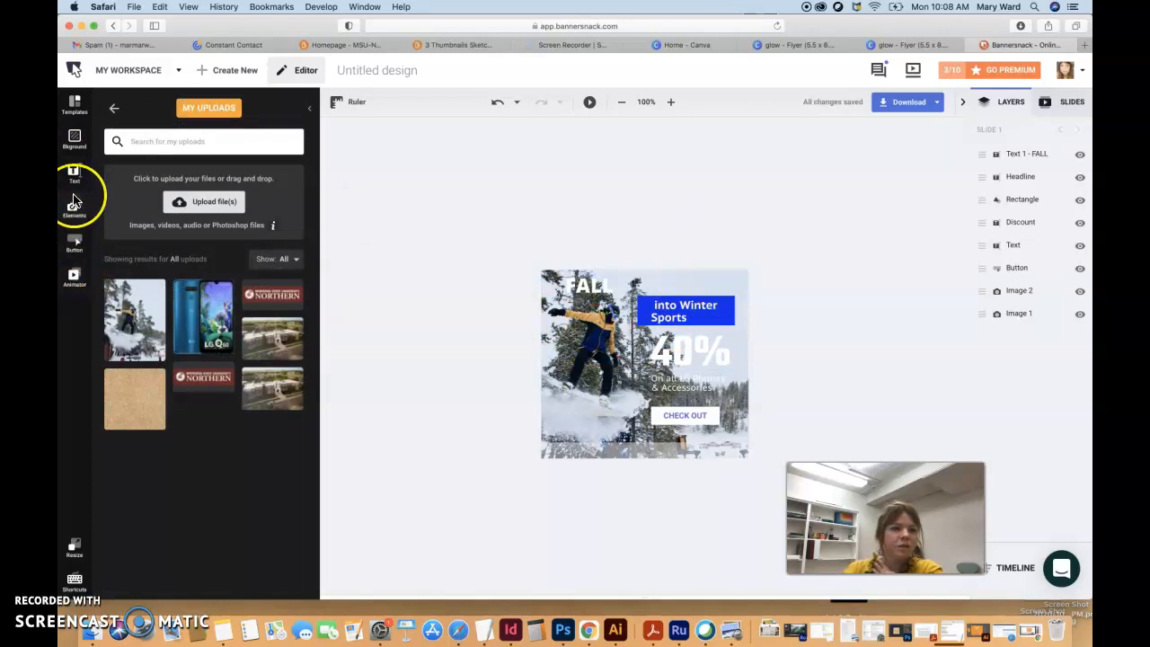
pyautogui.click(74, 137)
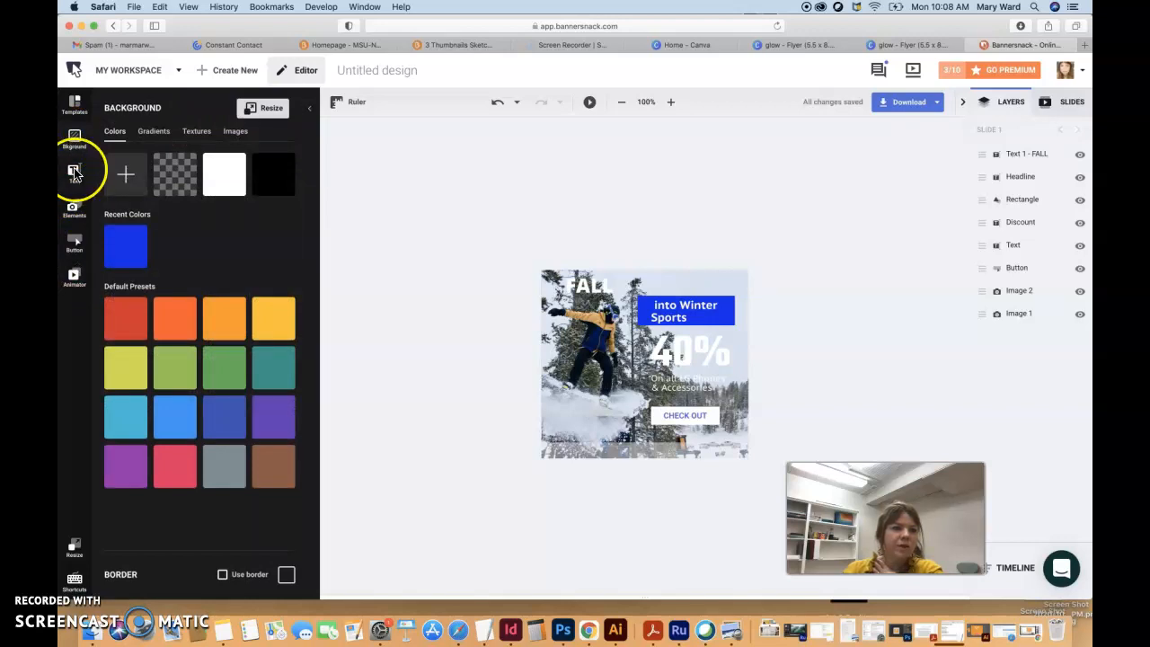
pyautogui.click(74, 209)
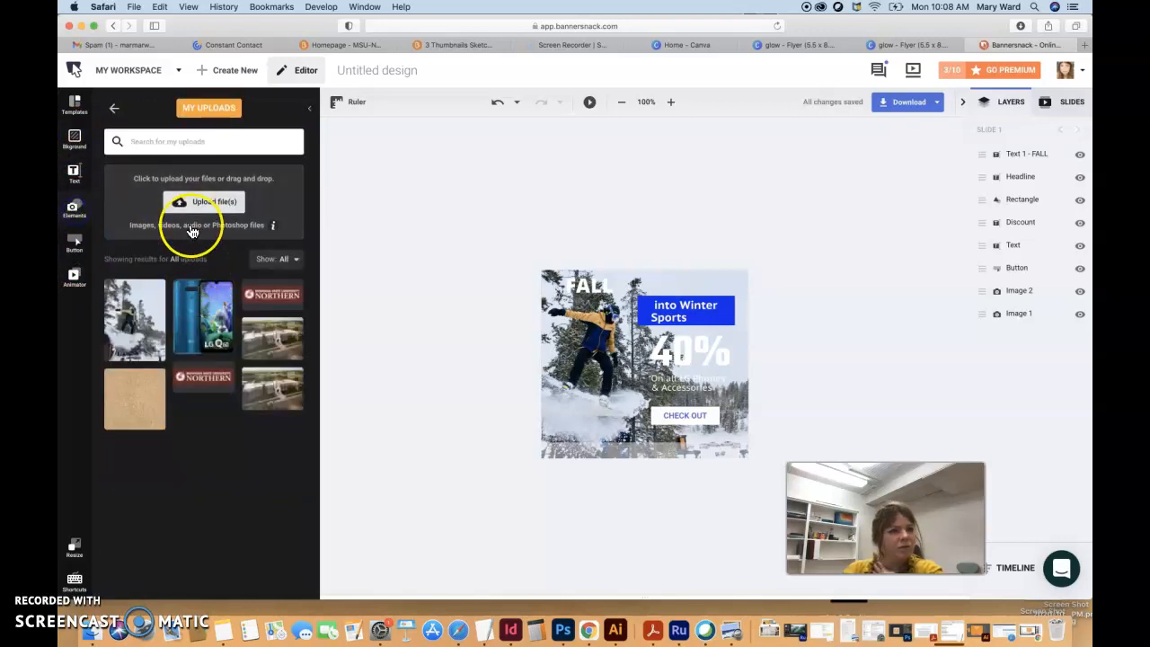
pyautogui.click(115, 111)
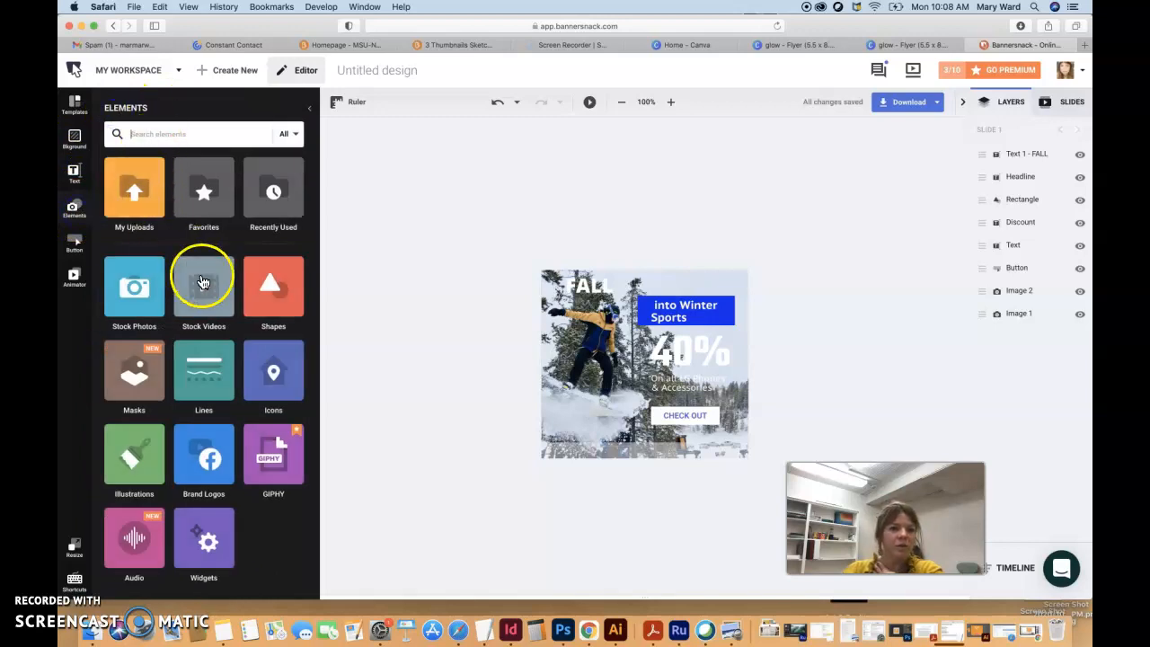
pyautogui.click(286, 292)
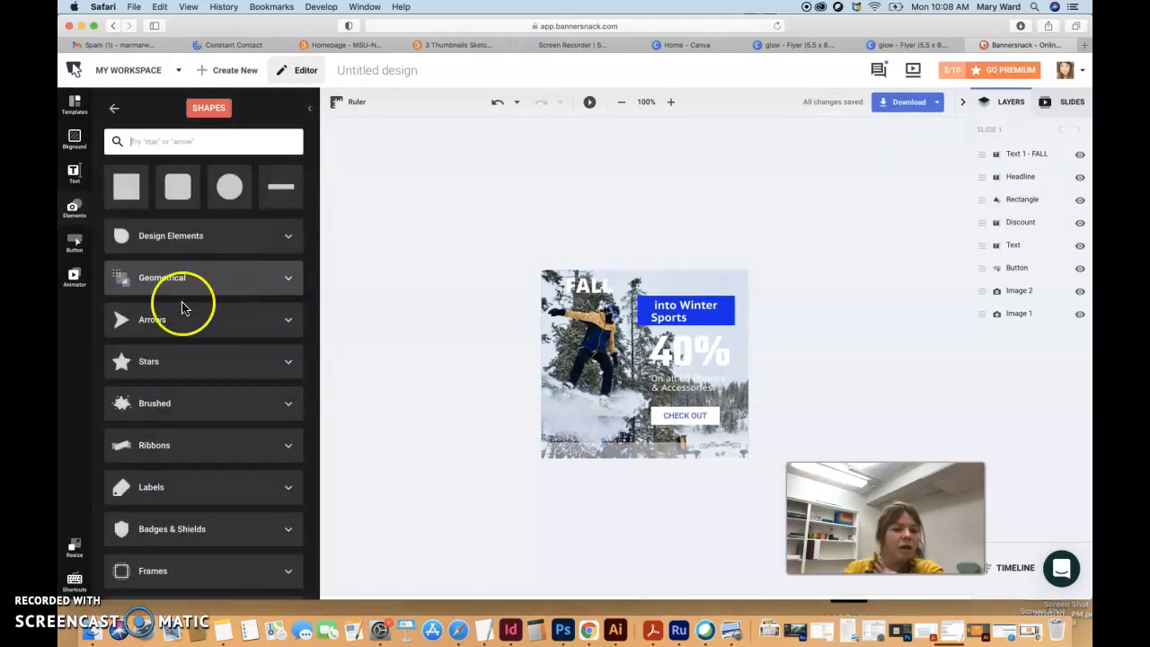
pyautogui.scroll(-1, 227, 385)
pyautogui.scroll(1, 227, 386)
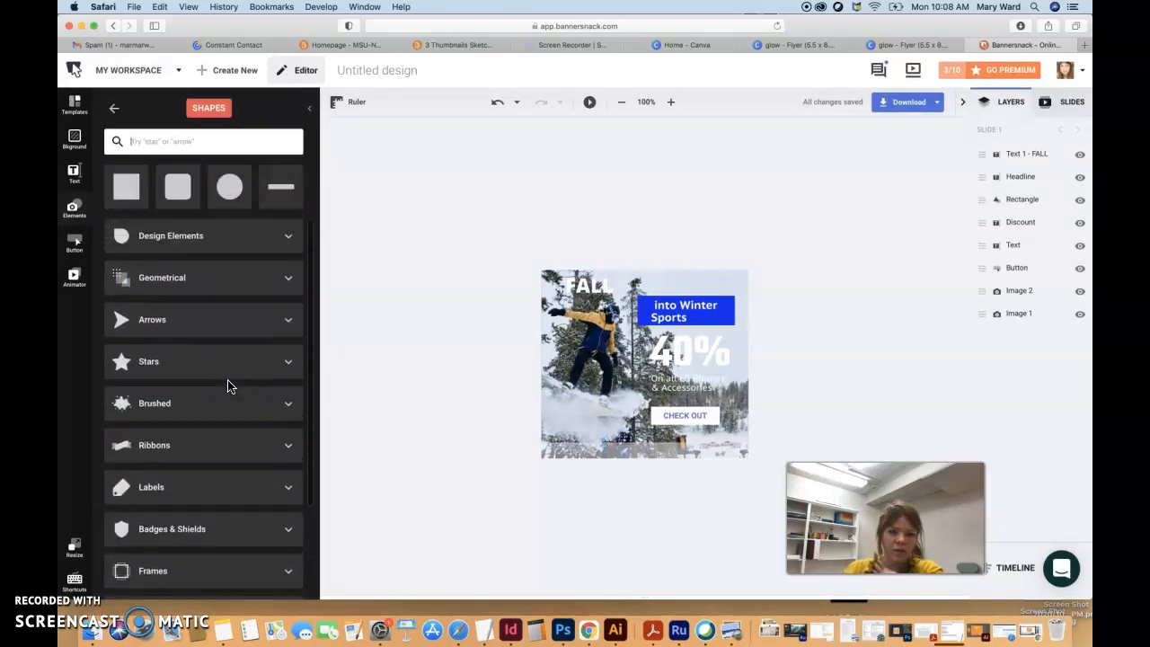
pyautogui.click(130, 191)
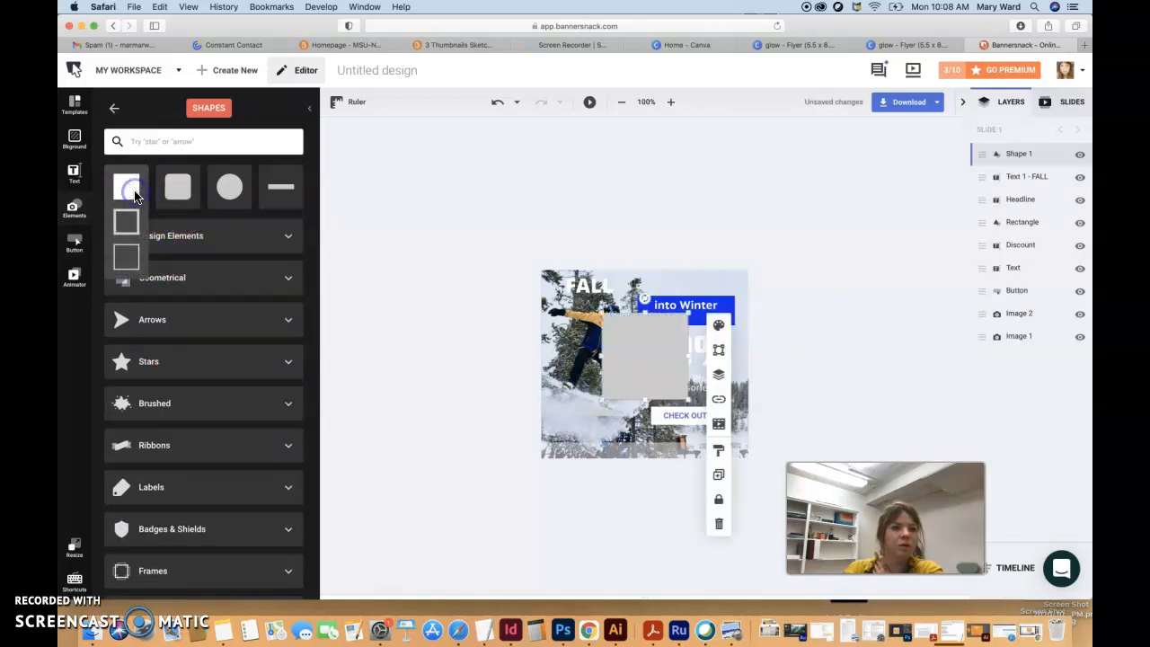
# - Change the square's fill from solid to a gradient and keep the square selected
pyautogui.click(719, 326)
pyautogui.click(779, 350)
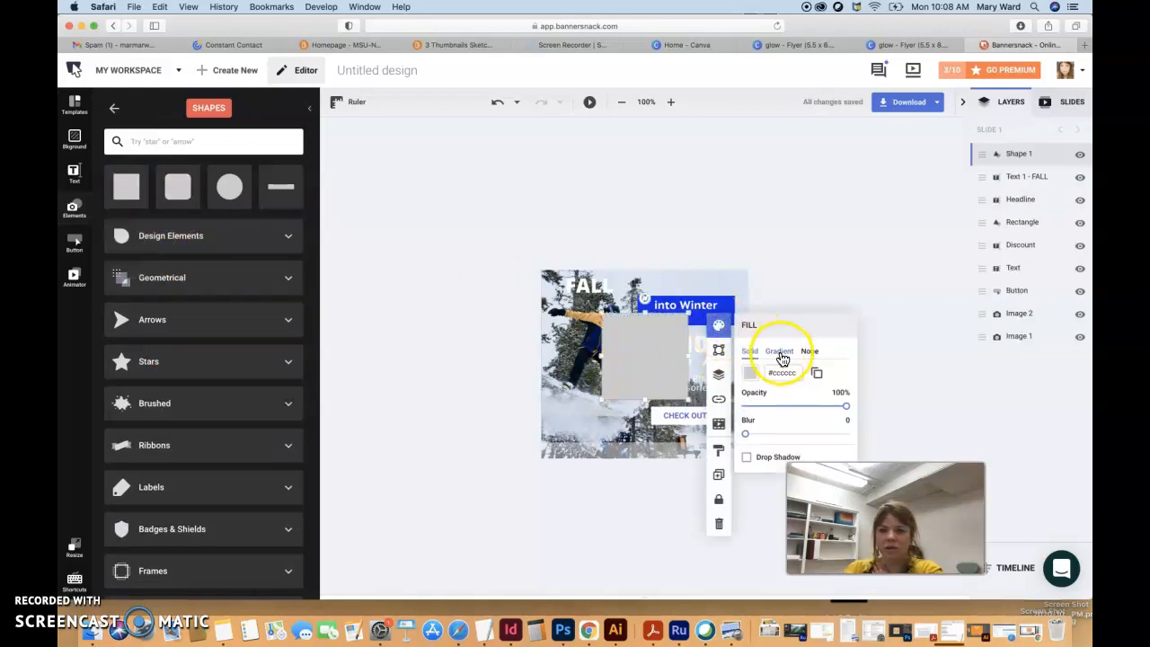
pyautogui.click(825, 386)
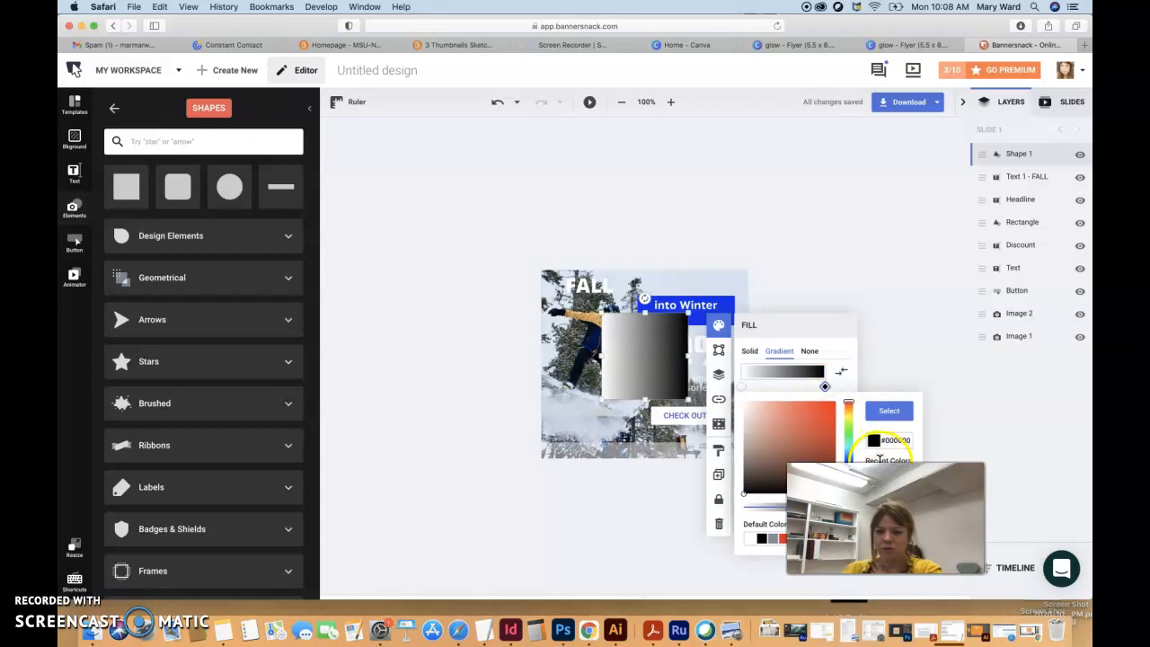
pyautogui.moveTo(884, 461); pyautogui.dragTo(878, 208)
pyautogui.click(855, 187)
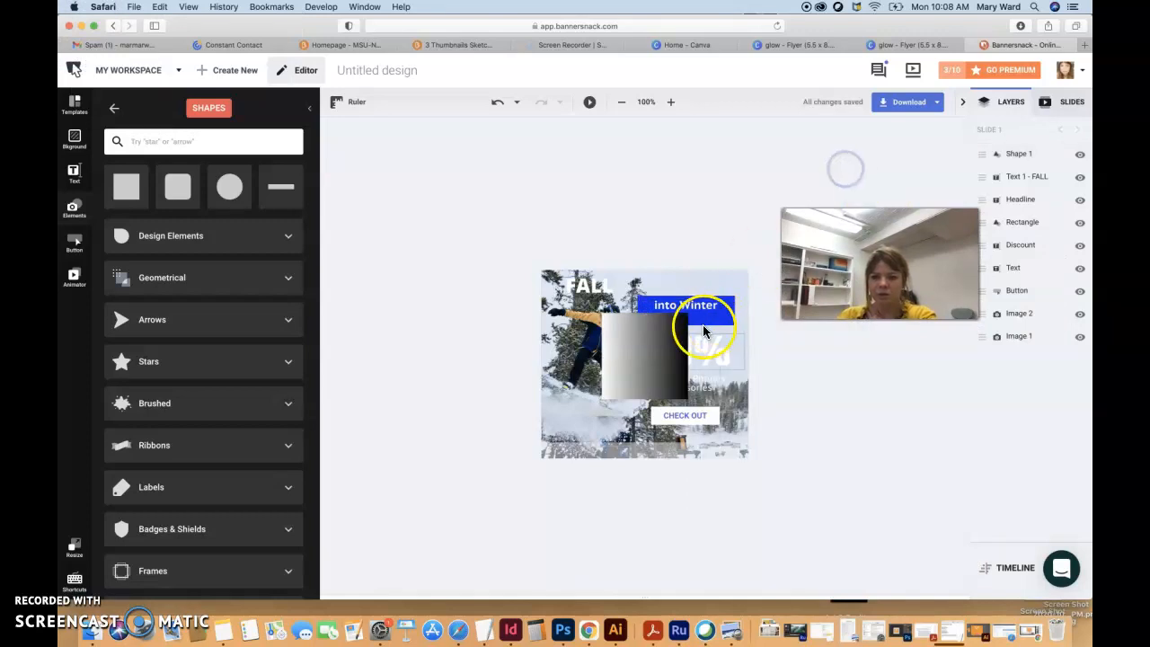
pyautogui.click(662, 334)
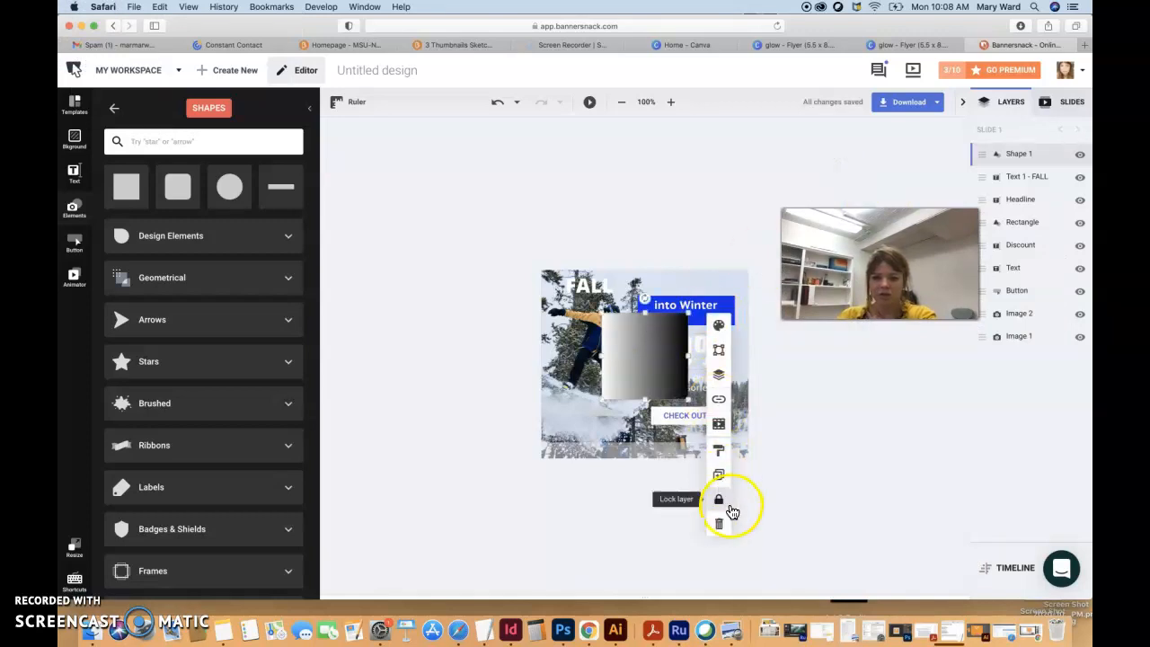
# - Check the flyer's colors in Canva, return to Bannersnack and set the square's gradient from green #8bc34a to yellow-green #cddc39
pyautogui.click(893, 43)
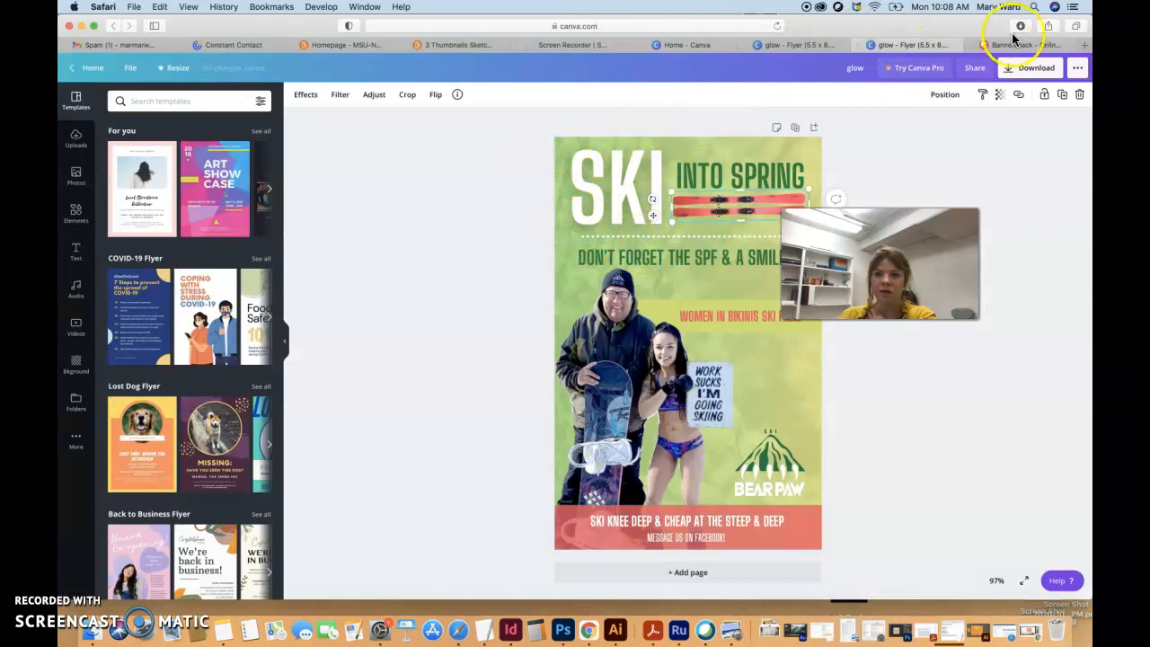
pyautogui.click(1013, 43)
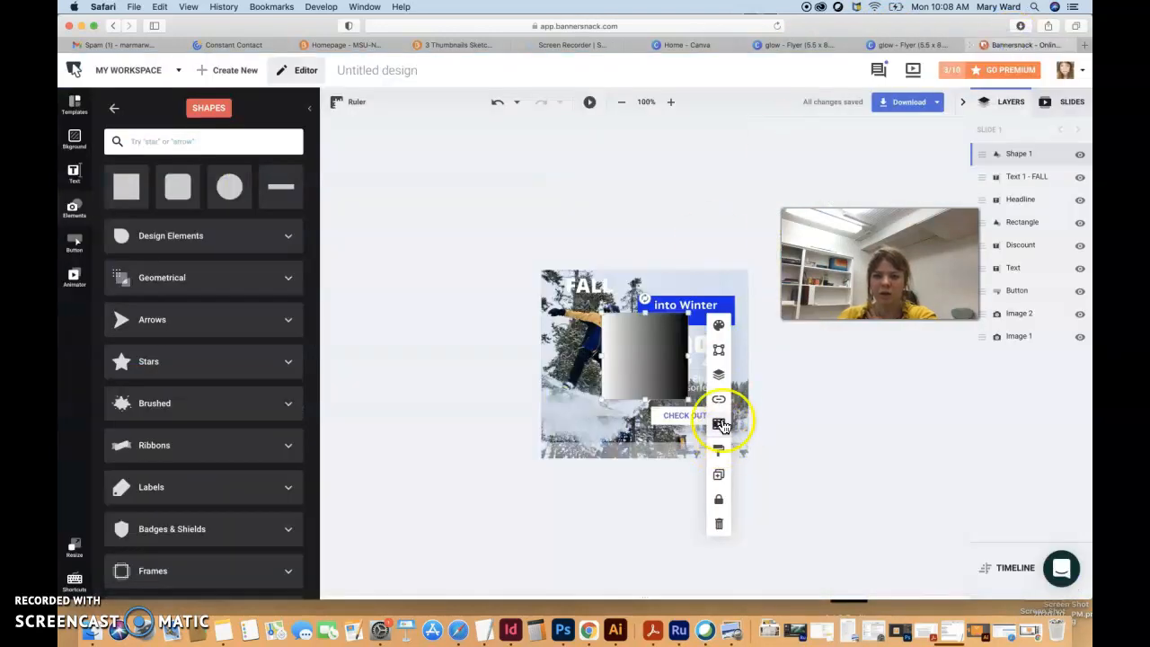
pyautogui.click(718, 328)
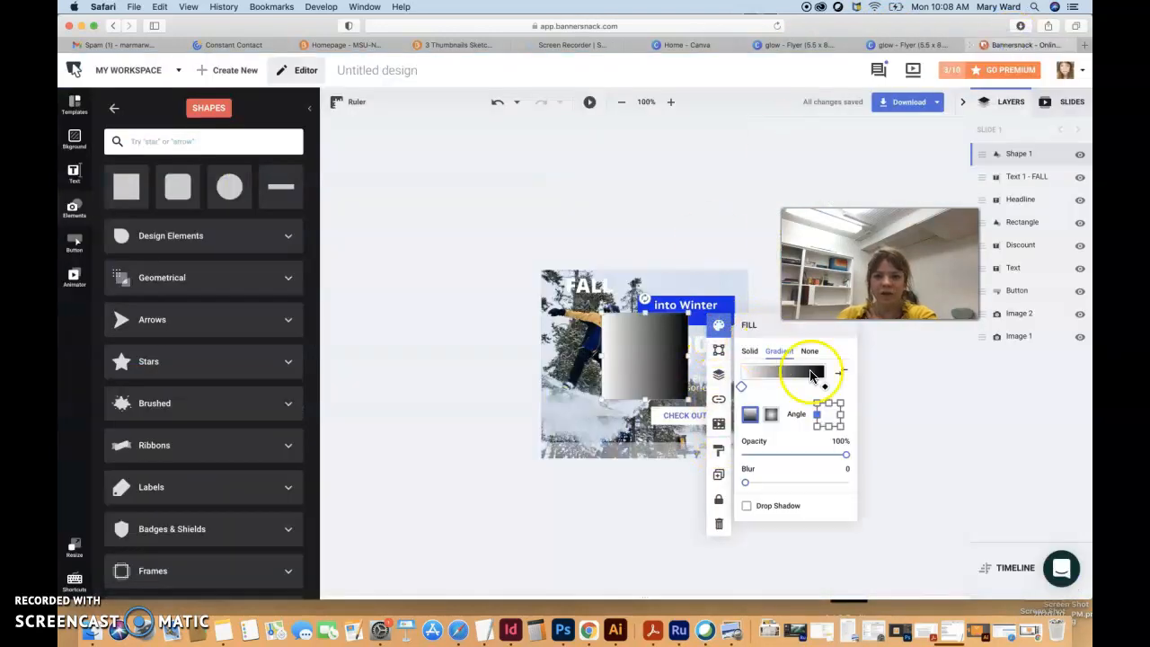
pyautogui.click(824, 388)
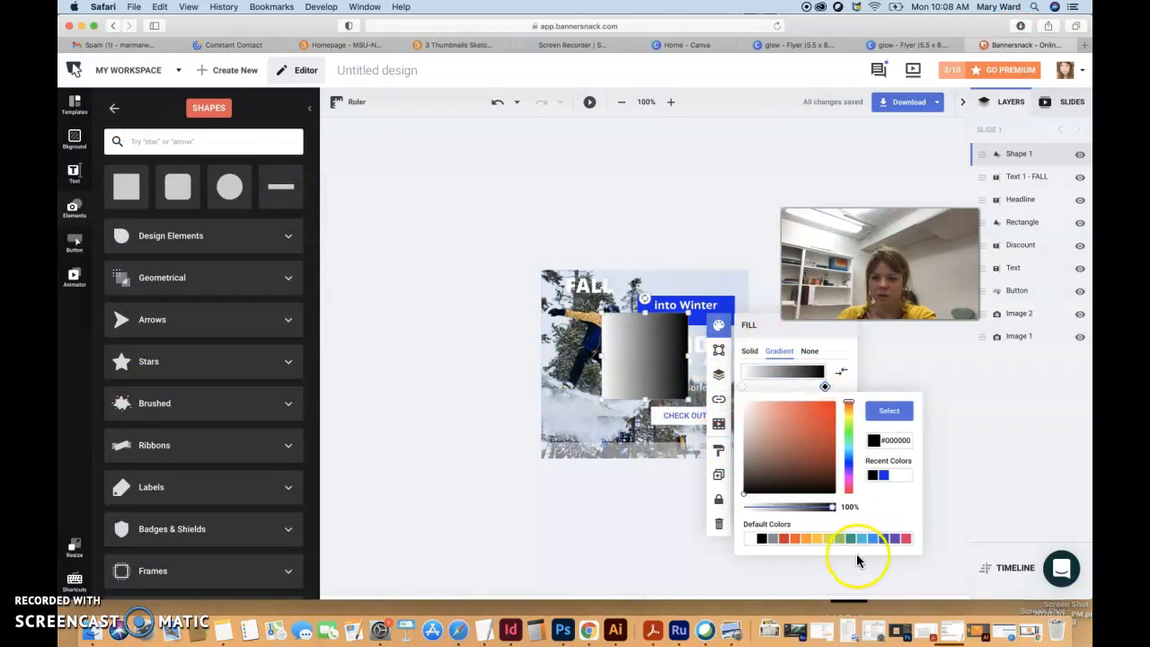
pyautogui.click(828, 539)
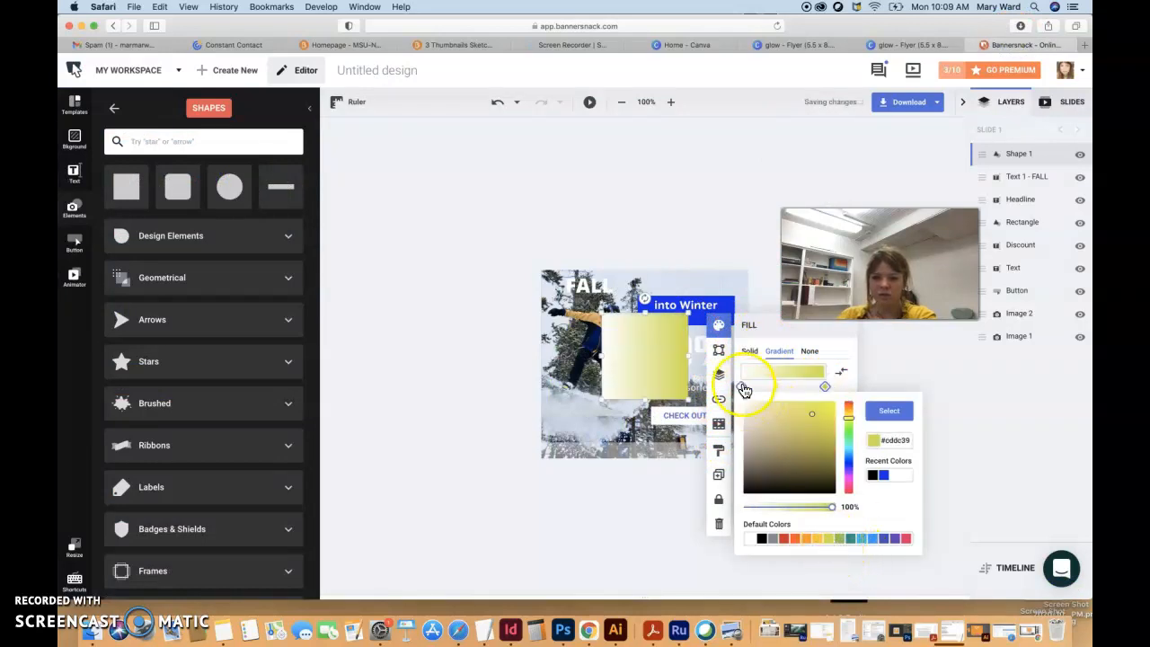
pyautogui.click(742, 388)
pyautogui.click(840, 539)
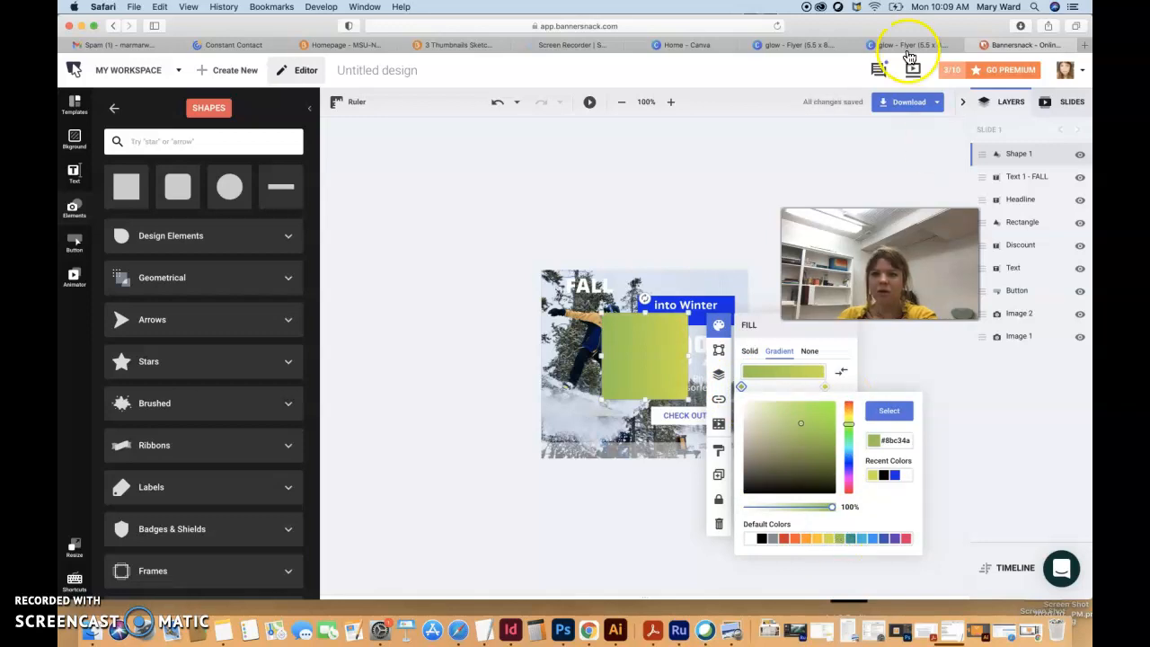
# - Compare with the Canva flyer again, then lower the gradient square's opacity to 64% in Bannersnack
pyautogui.click(920, 45)
pyautogui.click(1008, 45)
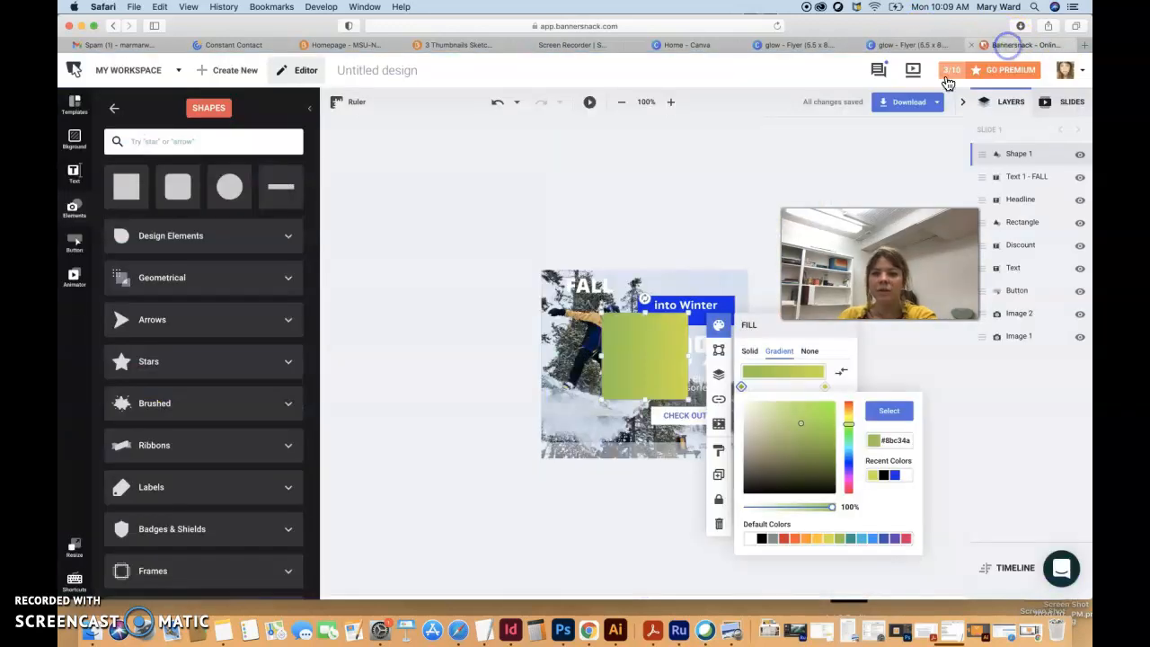
pyautogui.click(798, 334)
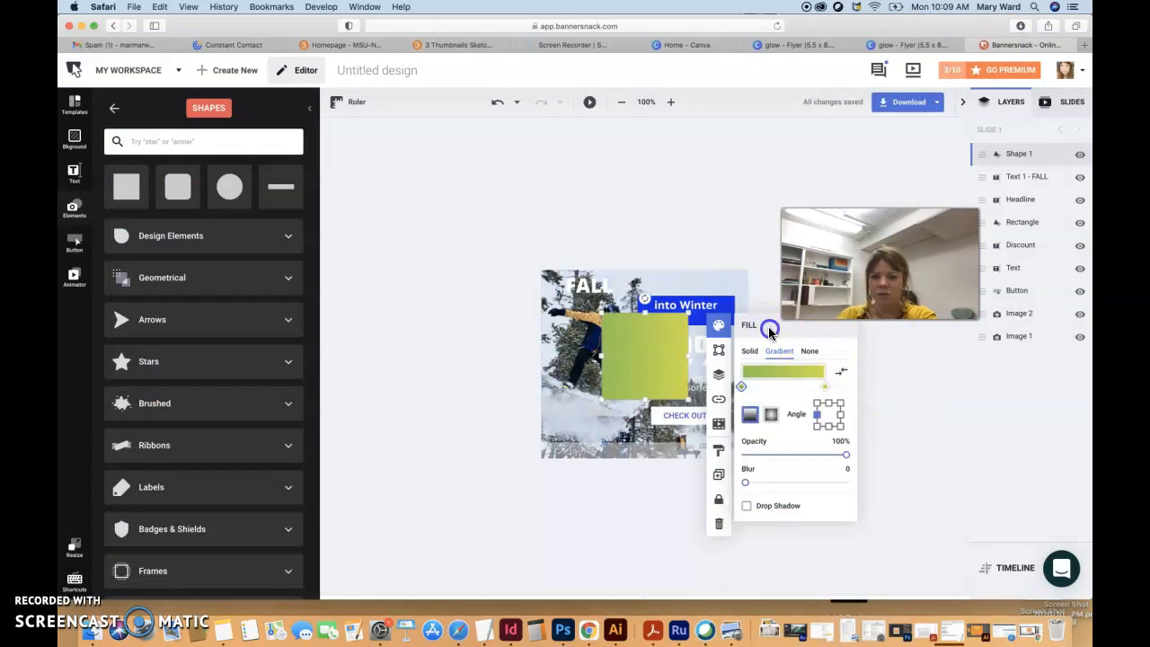
pyautogui.click(802, 455)
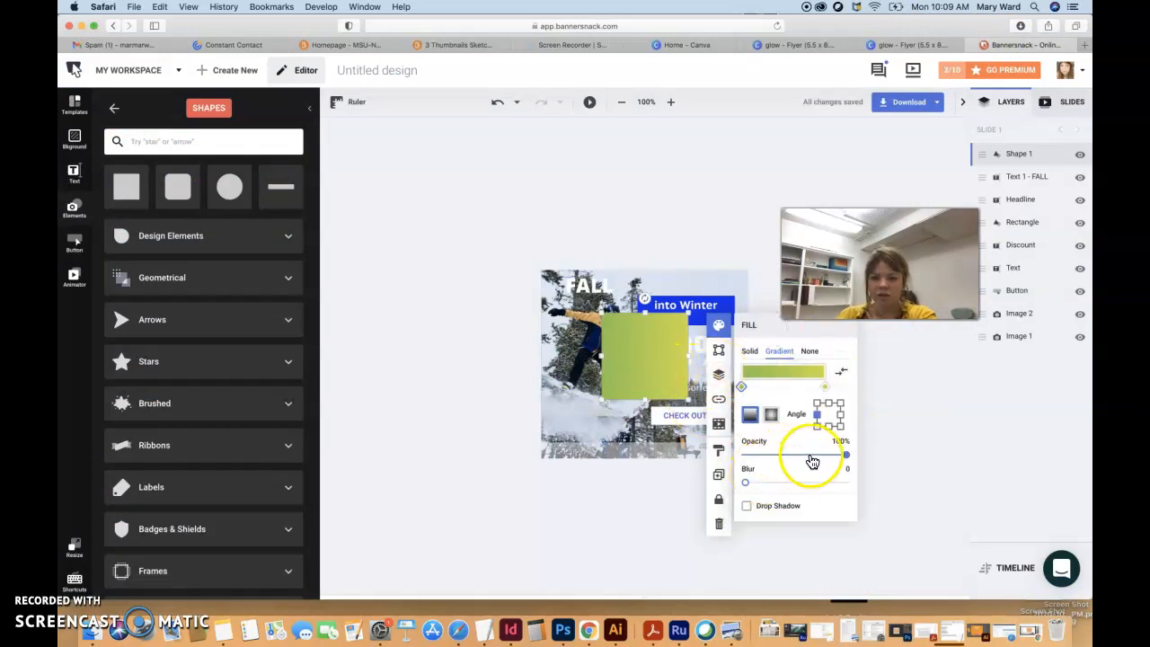
pyautogui.moveTo(795, 461); pyautogui.dragTo(810, 459)
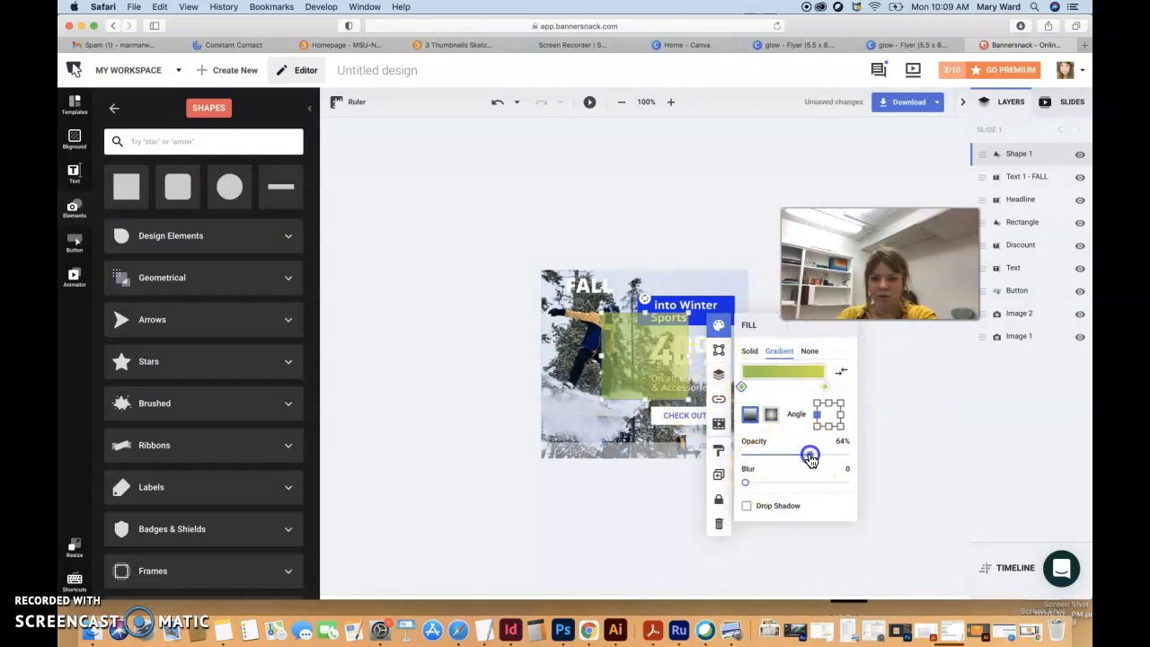
# - Stretch the green gradient square over the ad and move its layer below the button, directly above the two photos
pyautogui.moveTo(599, 400); pyautogui.dragTo(541, 451)
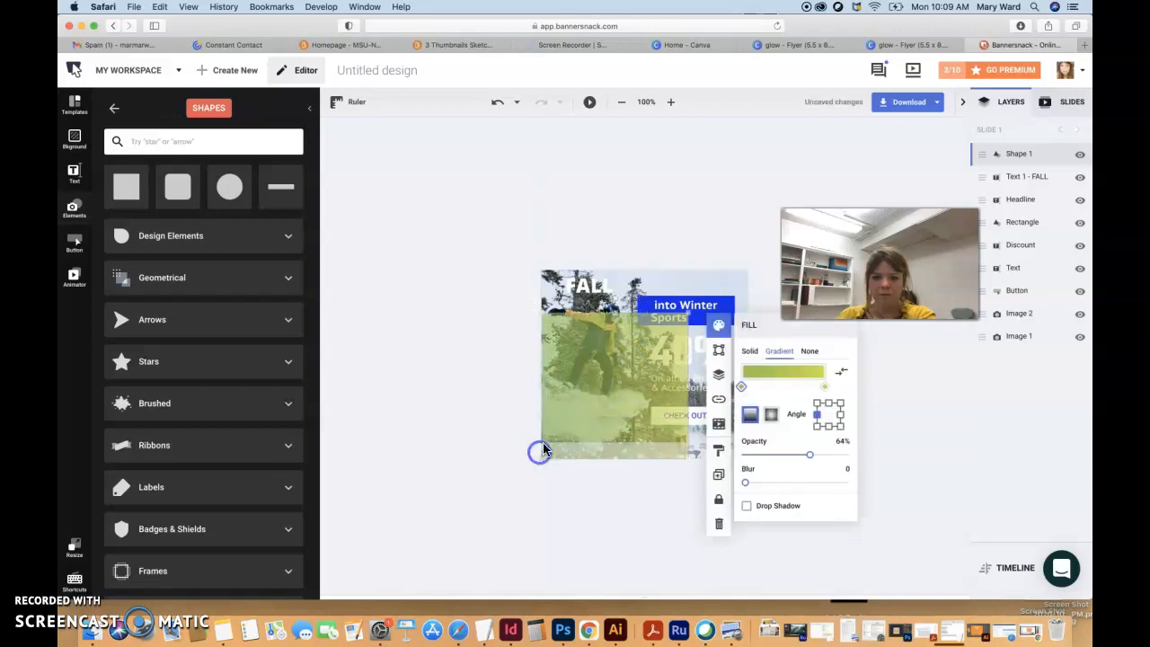
pyautogui.moveTo(686, 315); pyautogui.dragTo(746, 269)
pyautogui.moveTo(648, 248); pyautogui.dragTo(646, 270)
pyautogui.moveTo(644, 457)
pyautogui.mouseDown()
pyautogui.moveTo(644, 422)
pyautogui.moveTo(644, 446)
pyautogui.mouseUp()
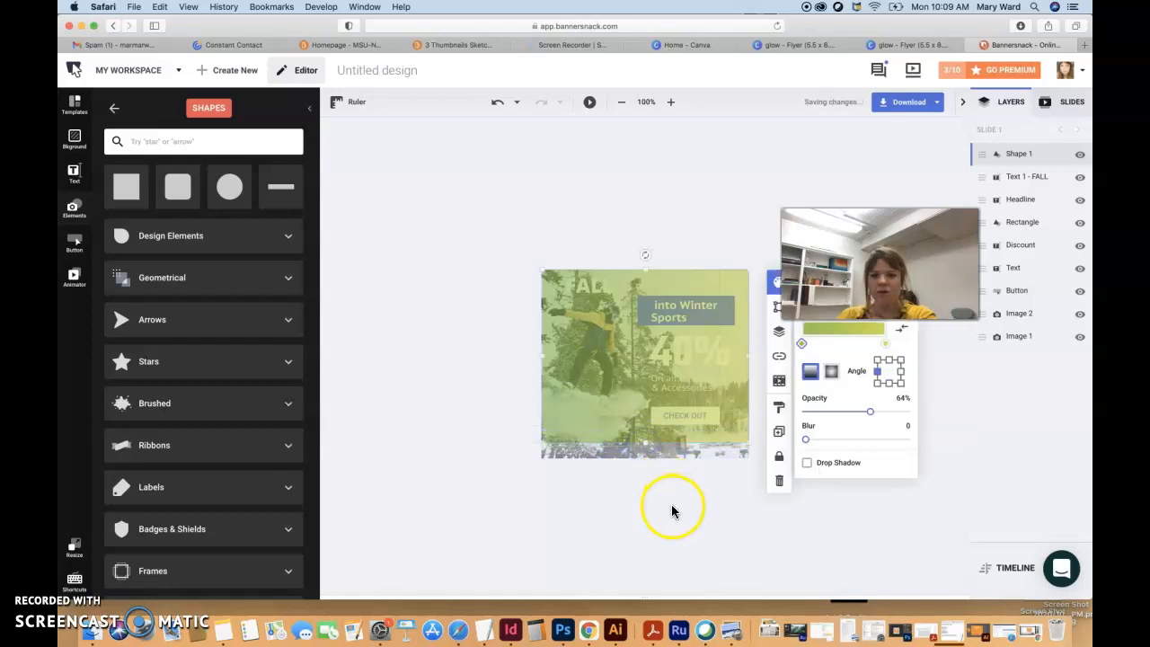
pyautogui.moveTo(1019, 154); pyautogui.dragTo(1019, 290)
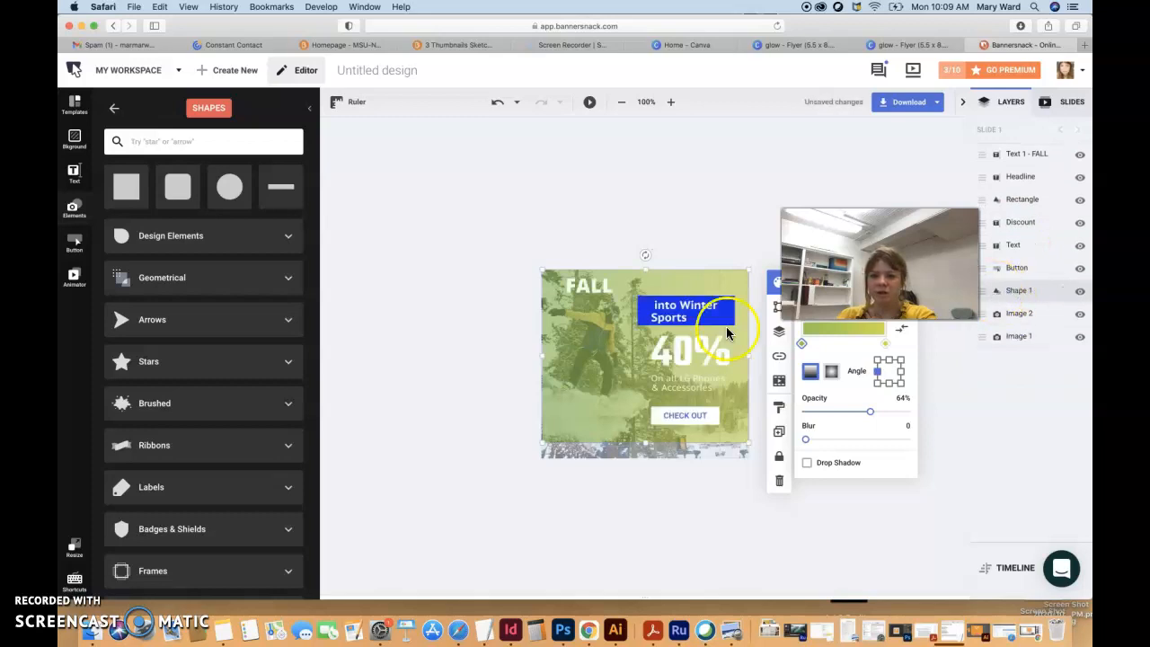
pyautogui.click(675, 498)
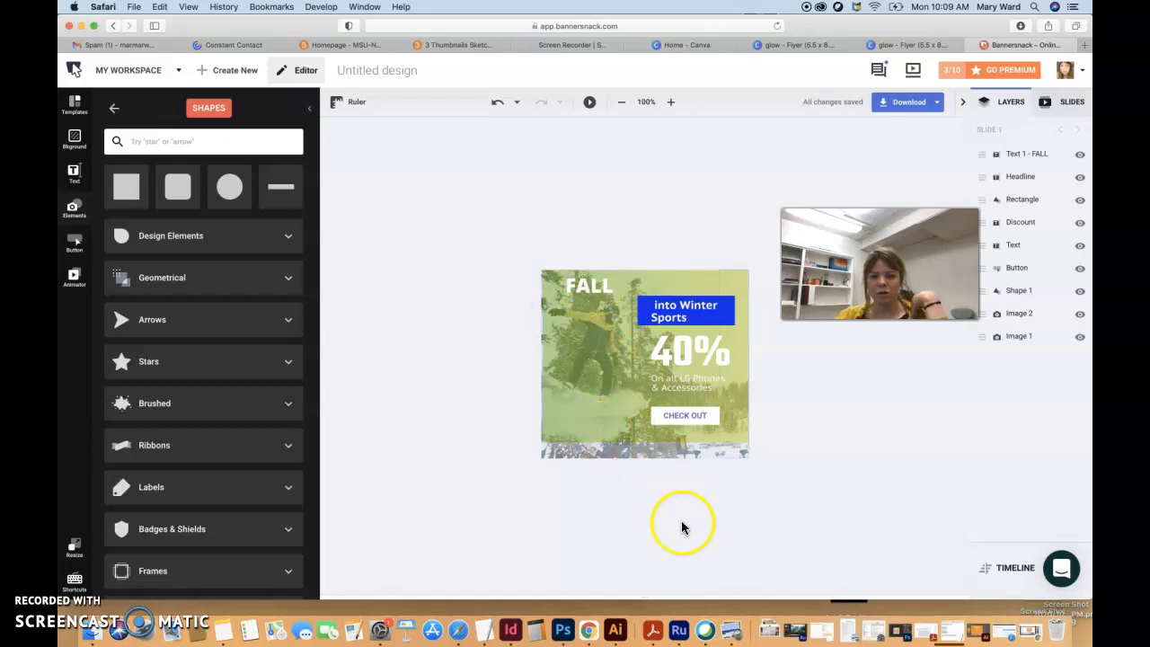
# - Select the green overlay, examine how the Canva glow flyer sets its people against the green background, and return to Bannersnack
pyautogui.click(608, 387)
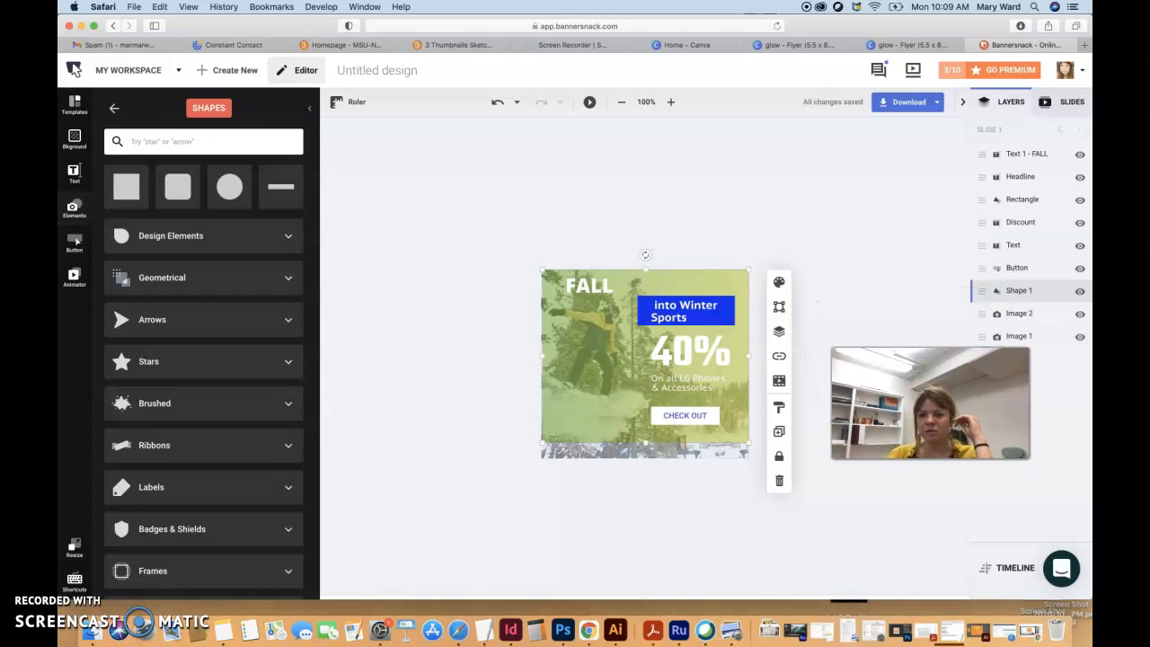
pyautogui.click(592, 322)
pyautogui.click(895, 45)
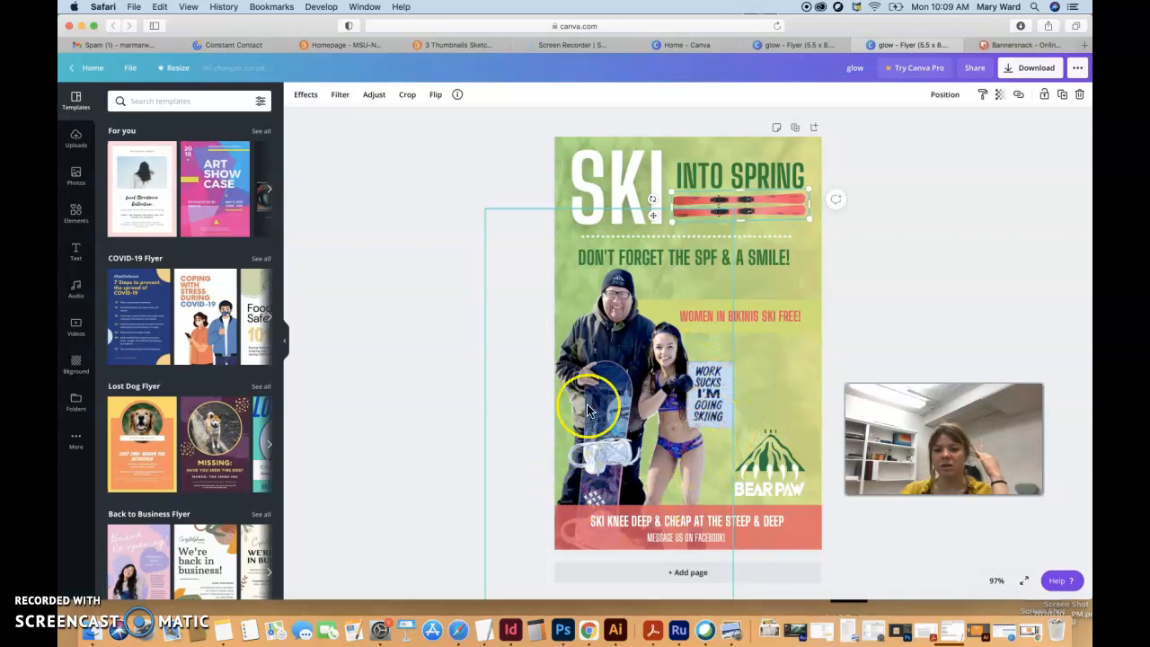
pyautogui.click(1019, 45)
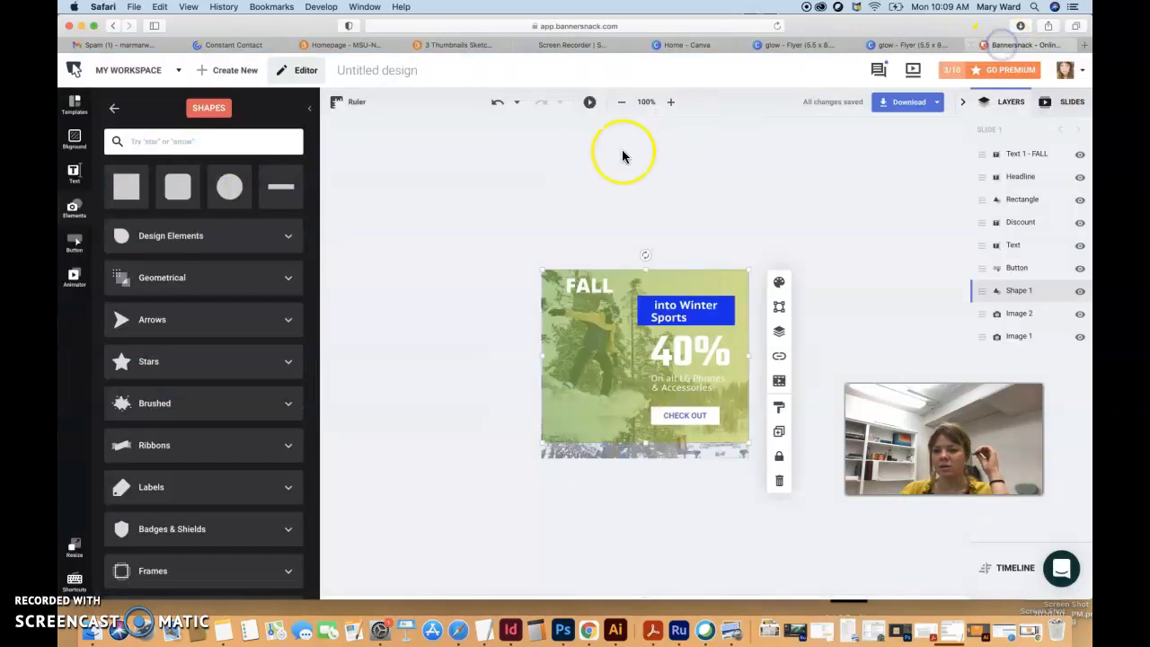